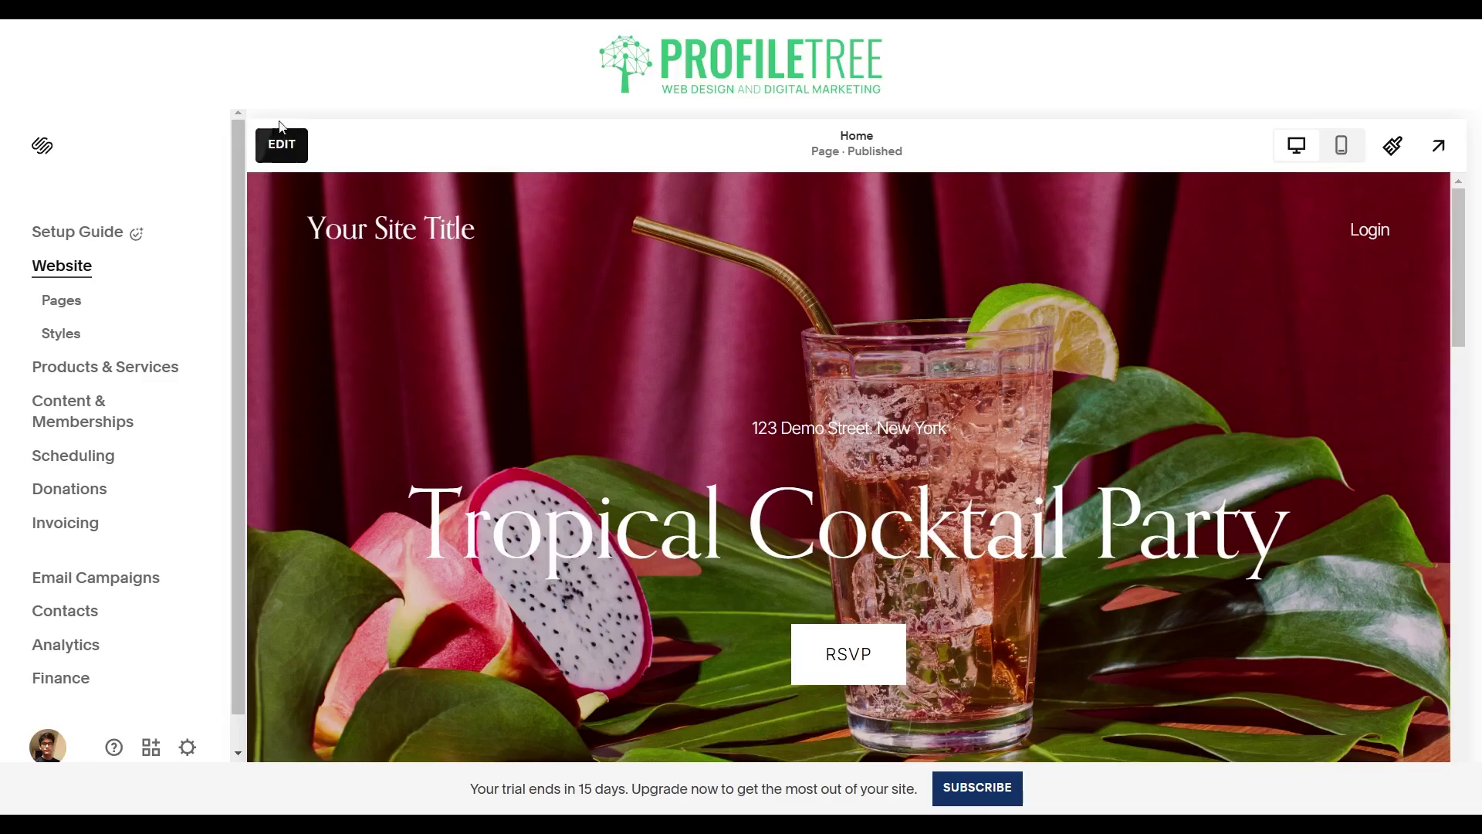
Step: Open the home page for editing and add a Code block to its opening section
click(293, 151)
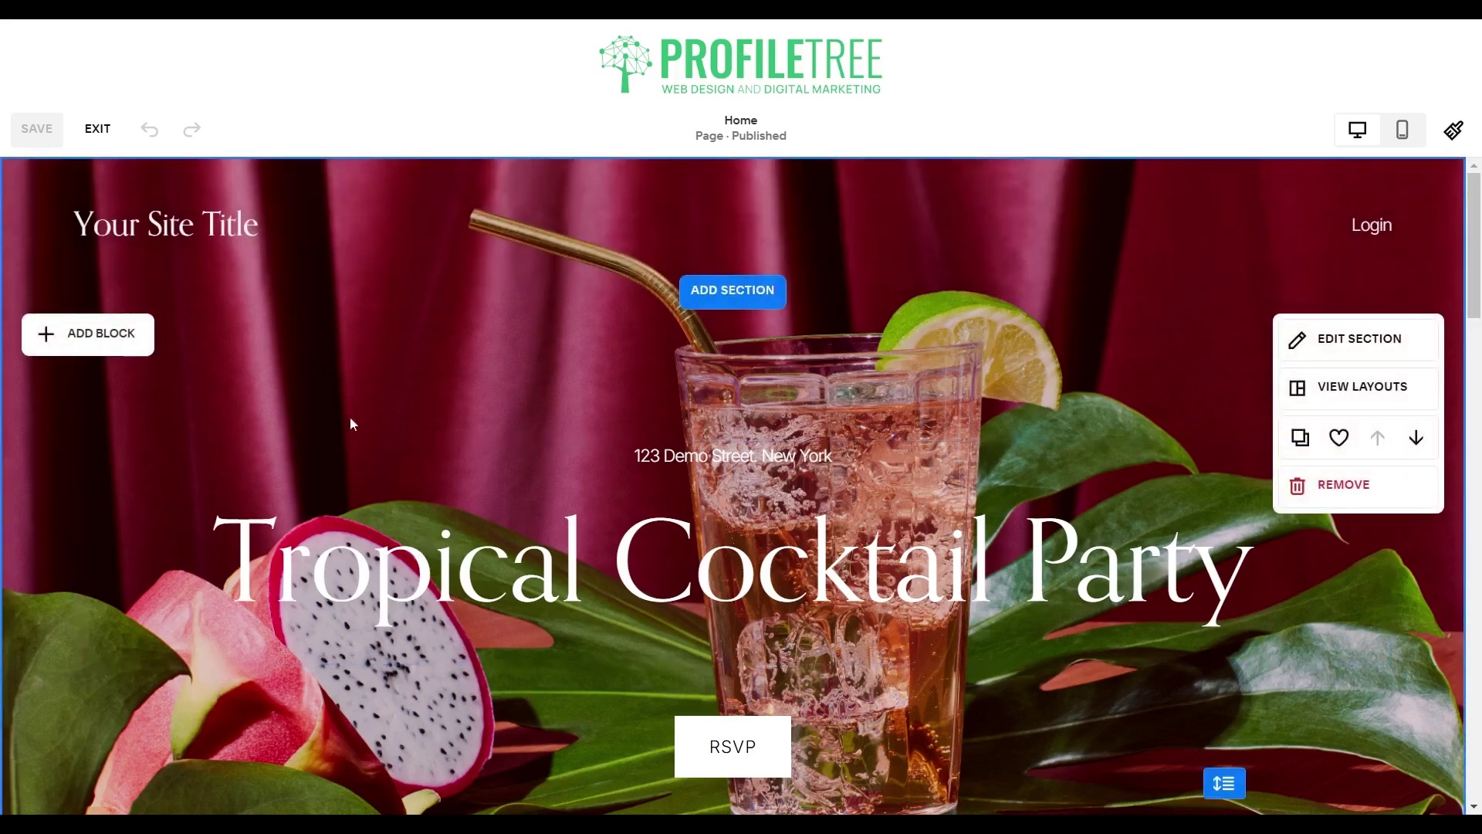
click(131, 345)
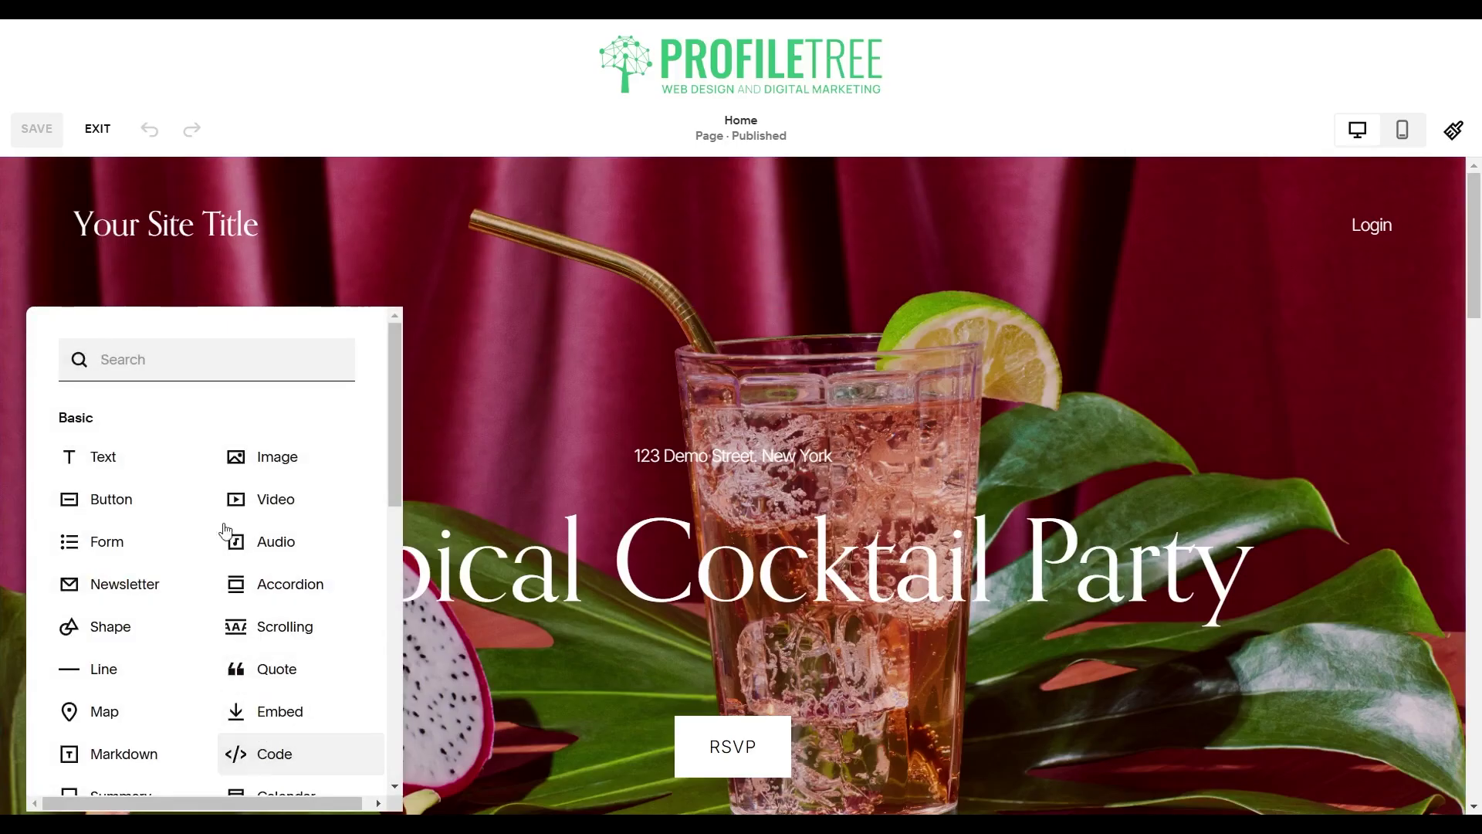
click(184, 368)
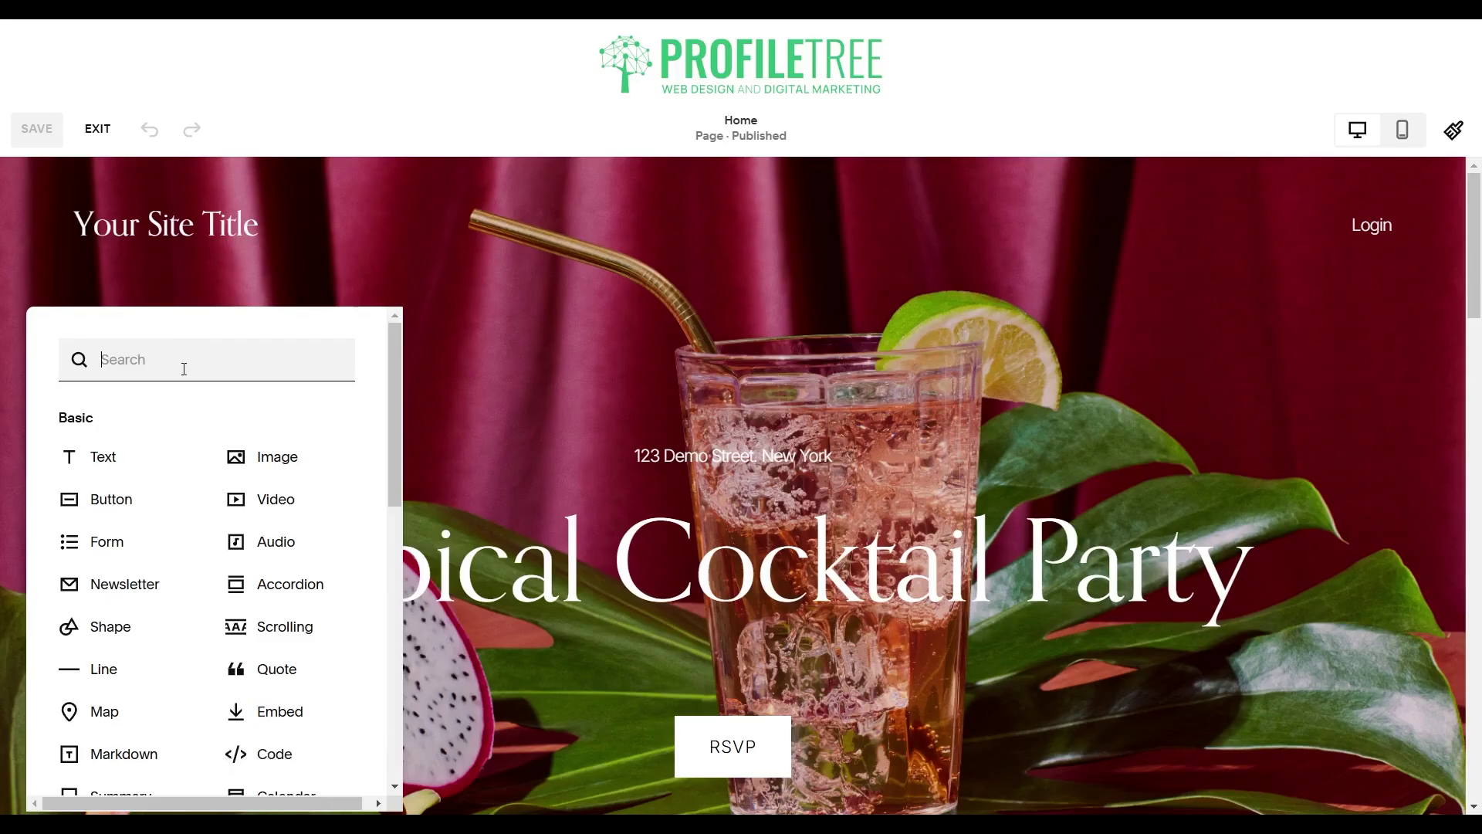
text(code)
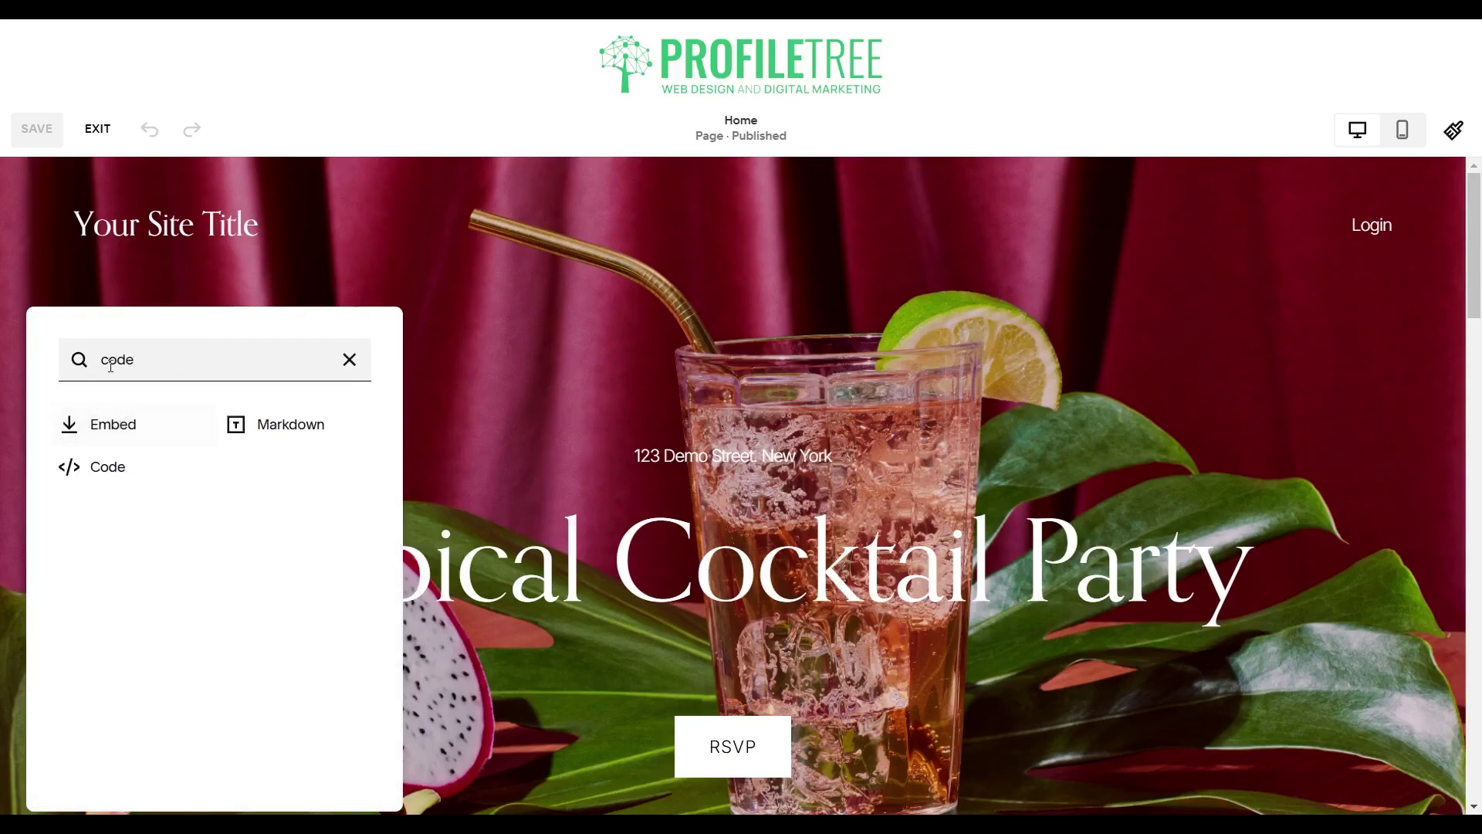
click(97, 480)
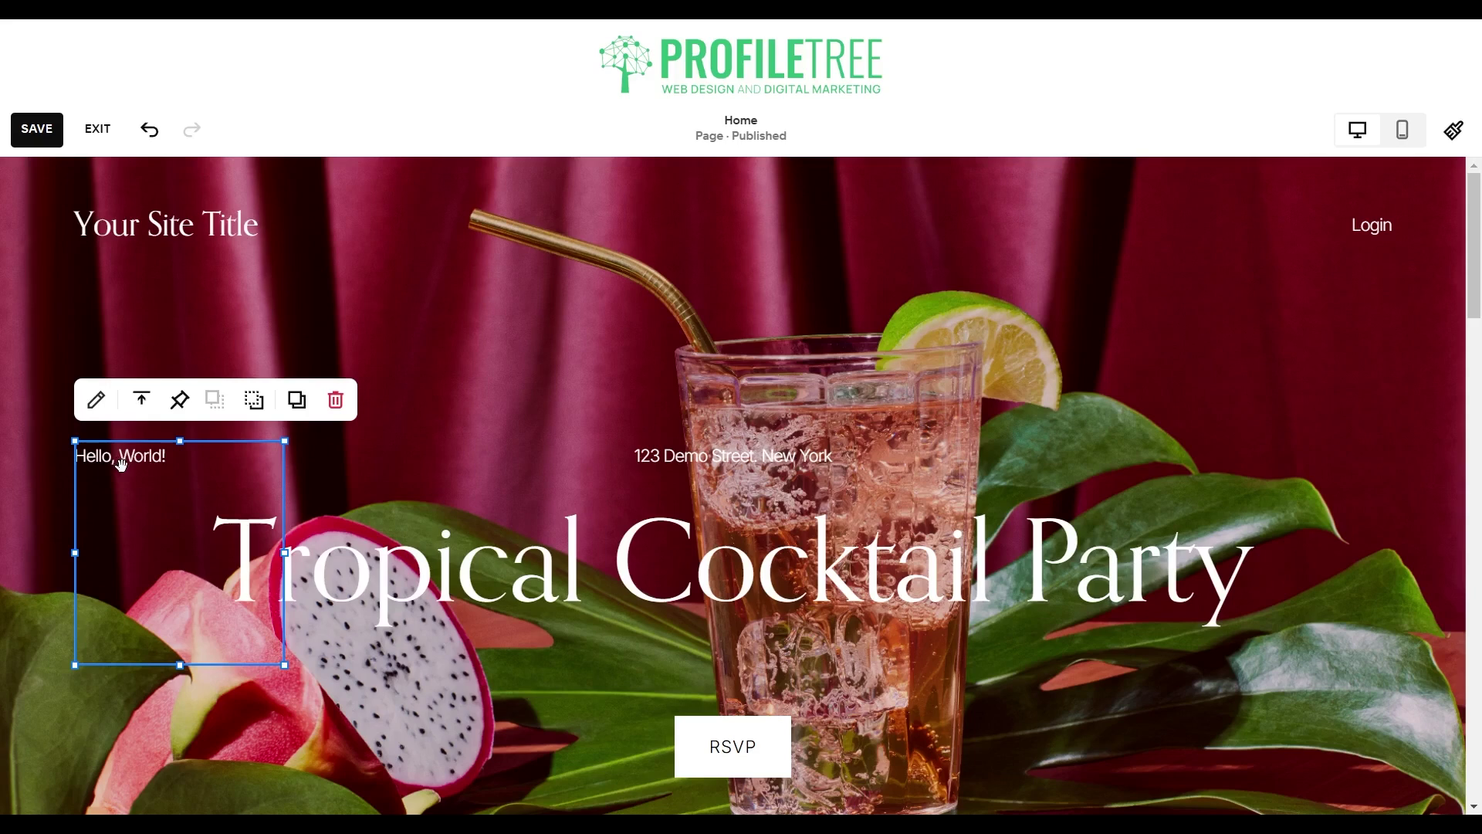
Step: Examine the Code block's content settings, including its language modes and the Display Source Code option
double_click(176, 480)
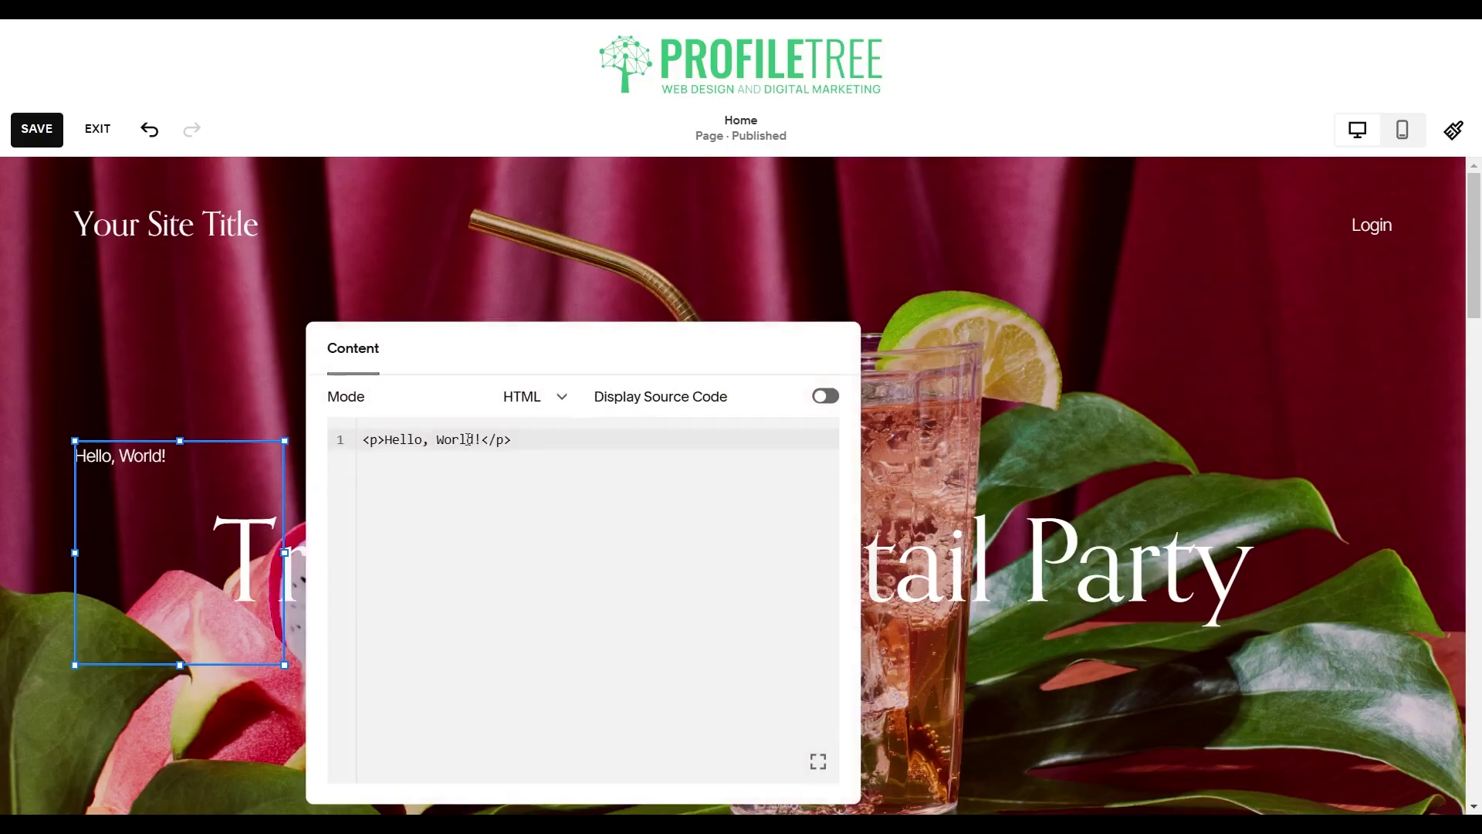
click(550, 402)
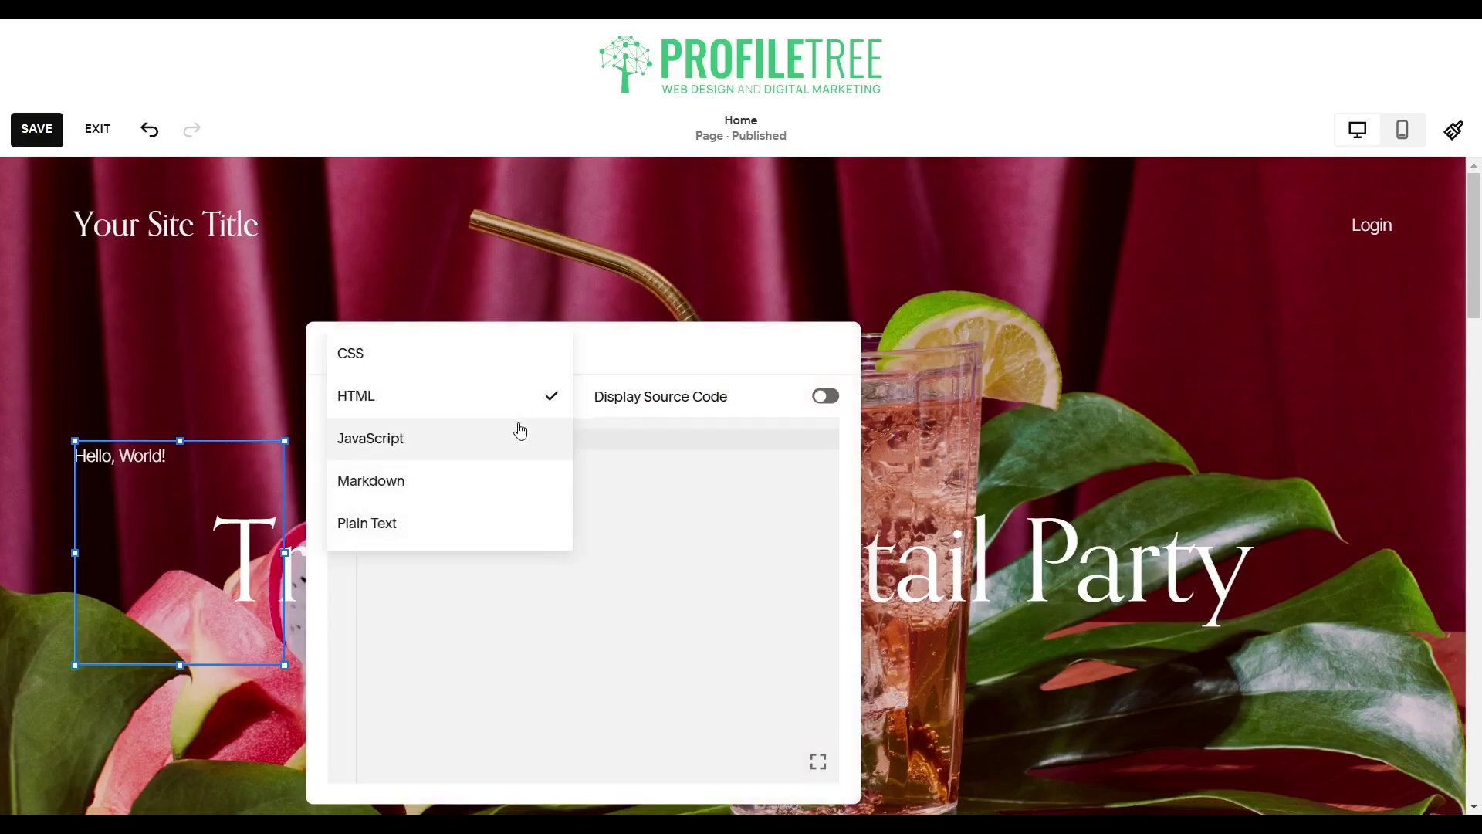
click(711, 471)
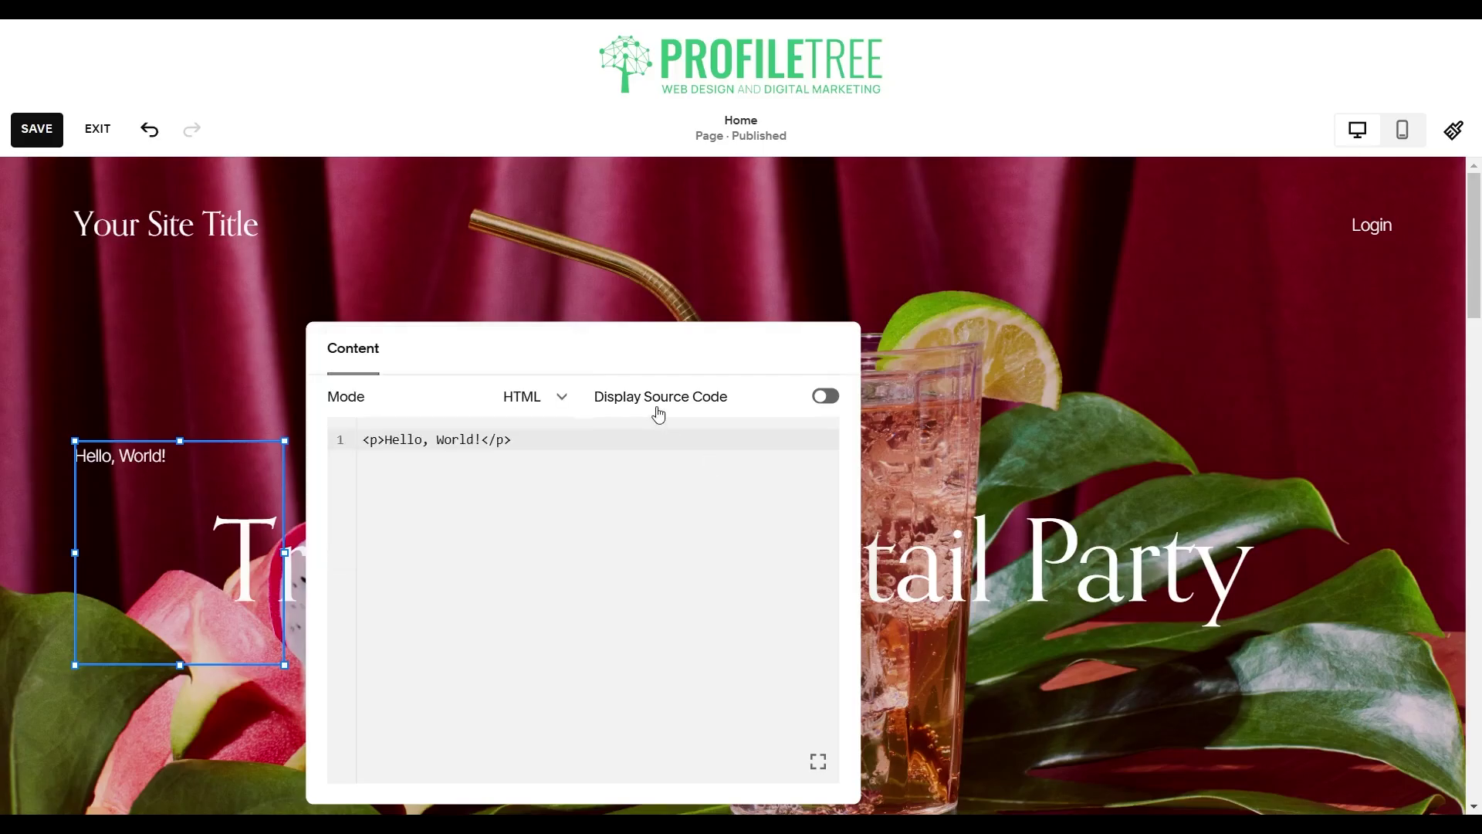
click(827, 401)
click(827, 399)
Step: Close the code editor and delete the "Hello, World!" Code block from the opening section
click(162, 381)
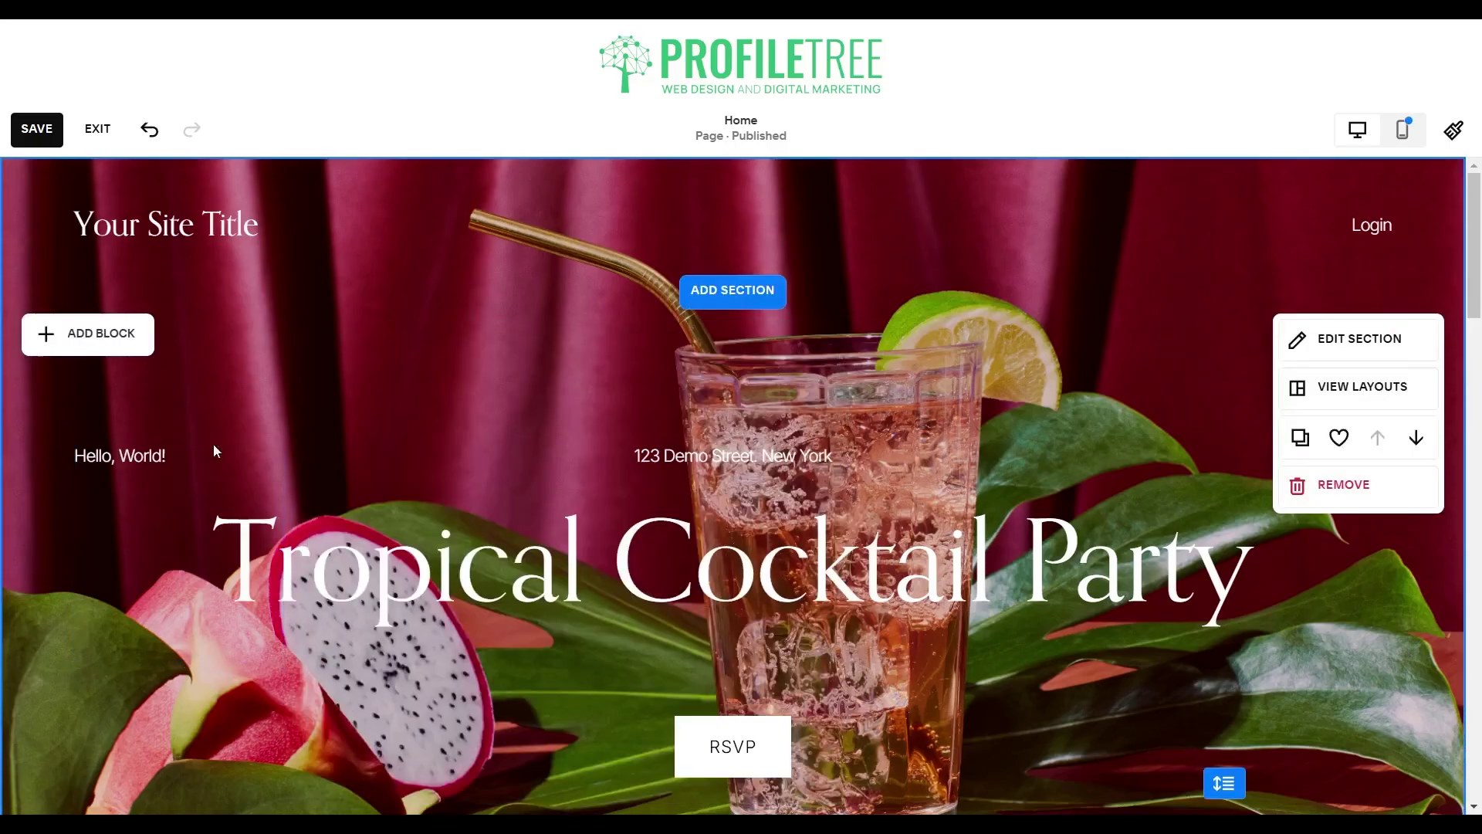
click(203, 488)
click(335, 400)
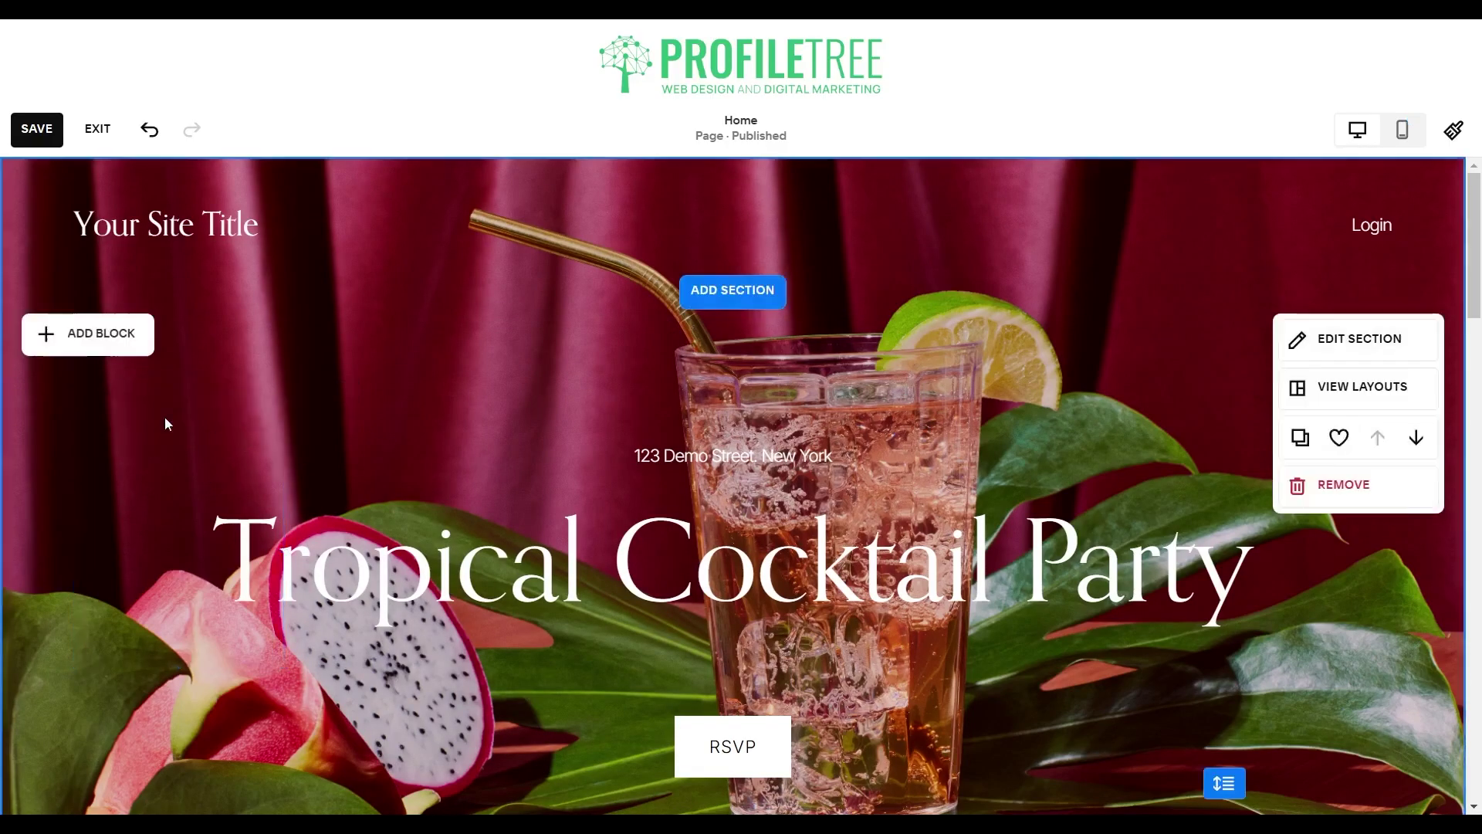
Step: Search the blocks for "embed" and add an Embed block to the opening section
click(107, 333)
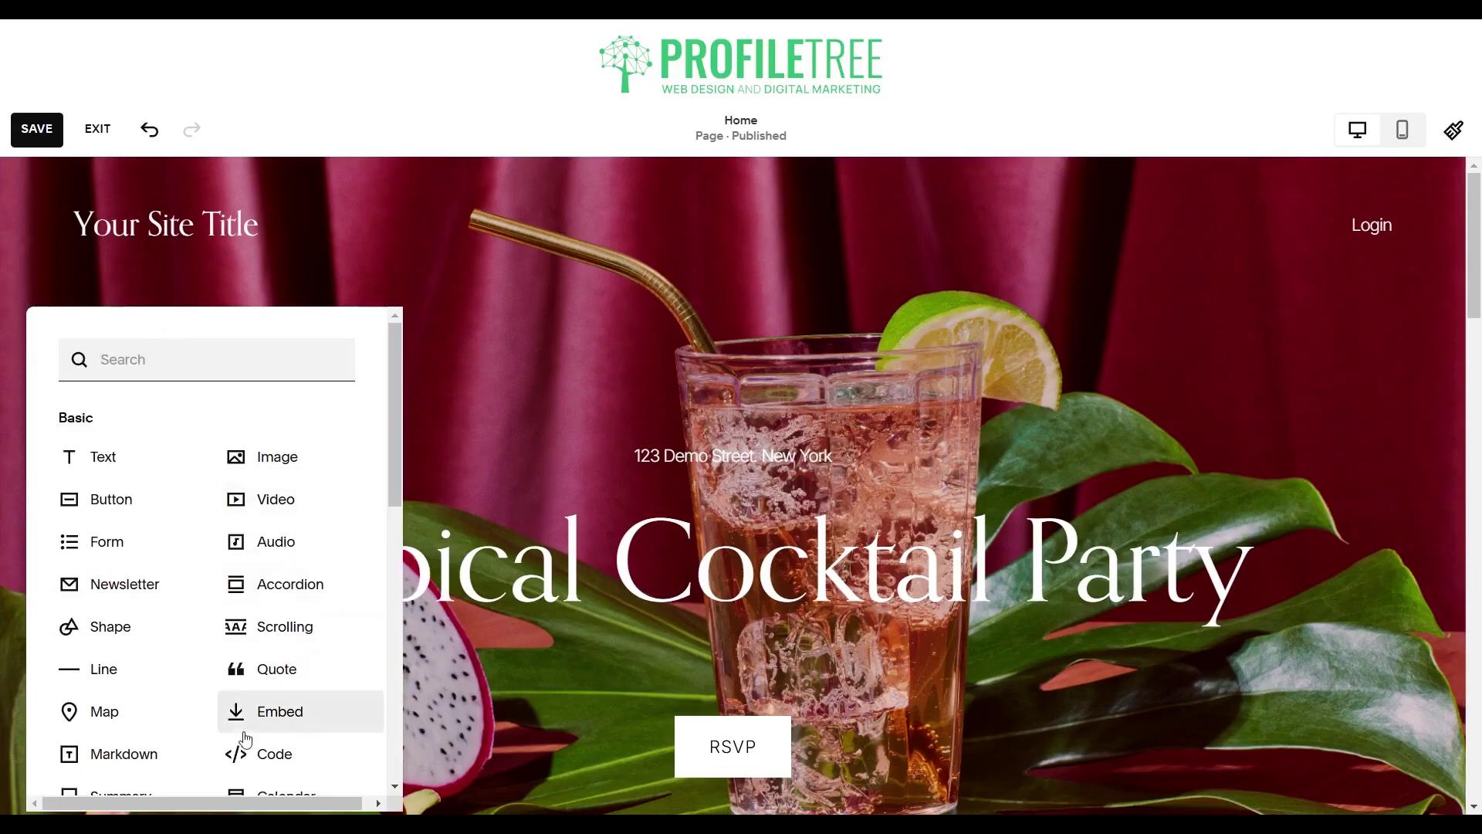
click(167, 356)
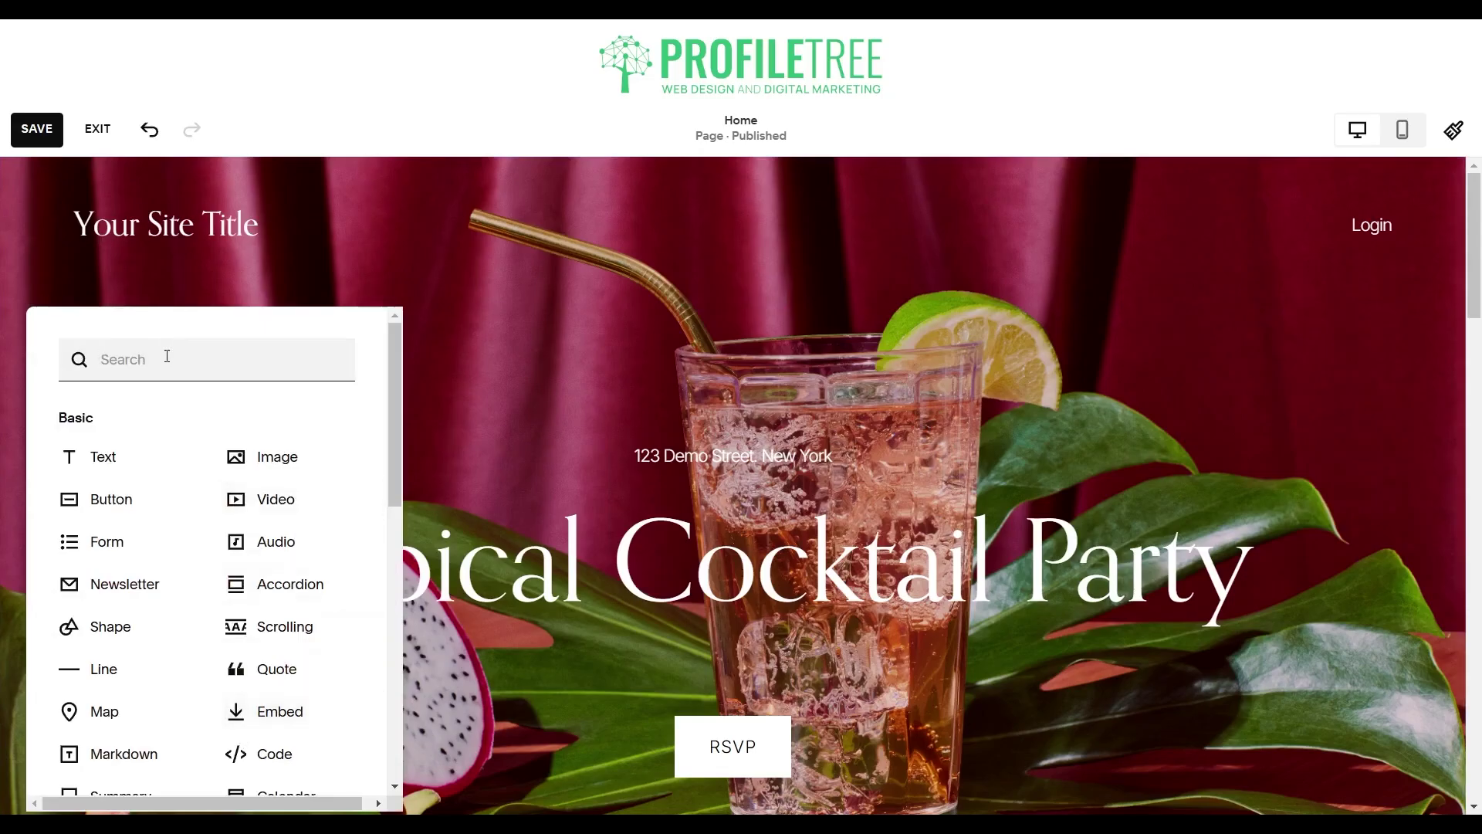
text(embed)
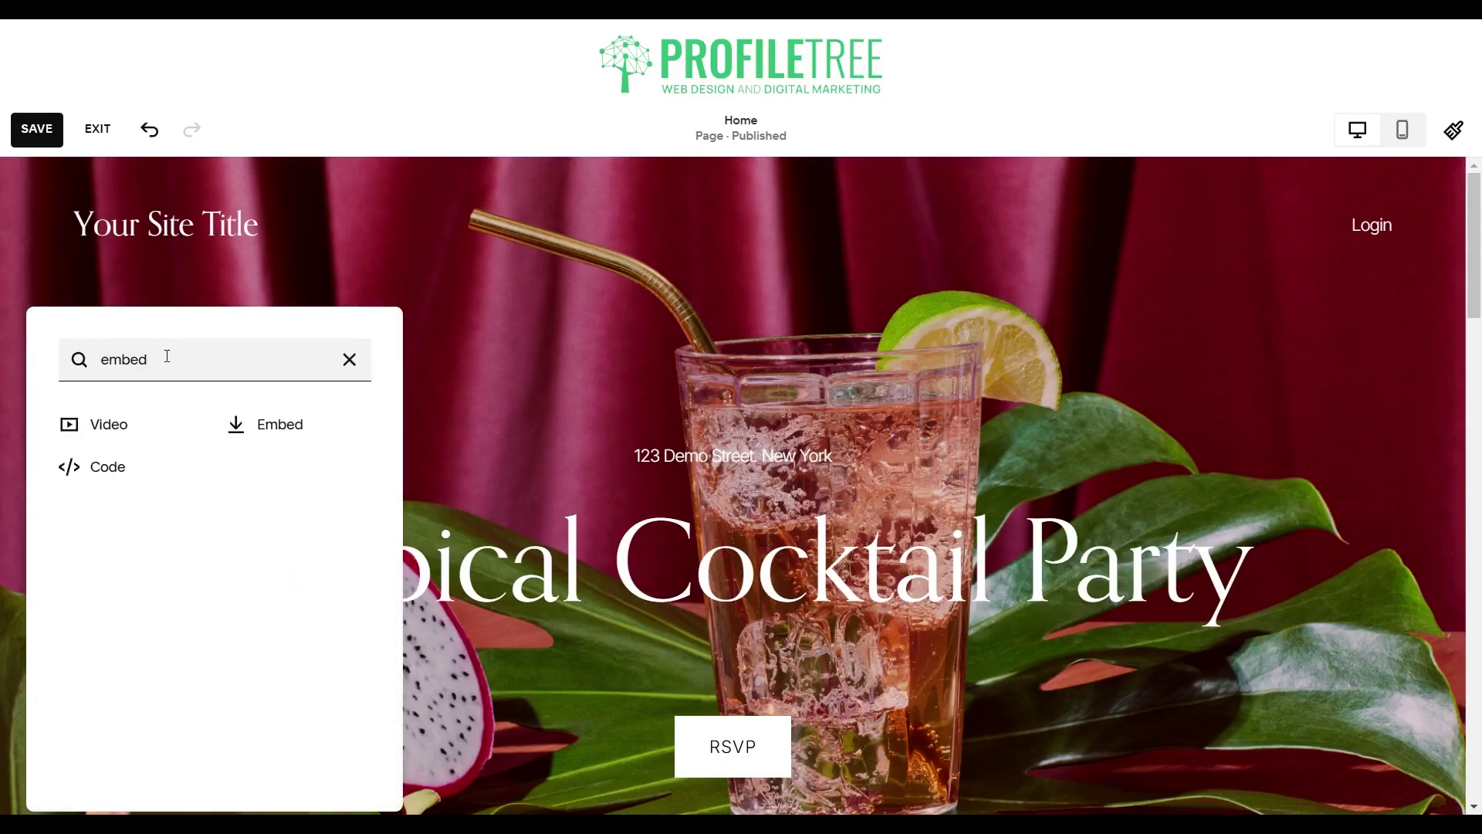
click(292, 427)
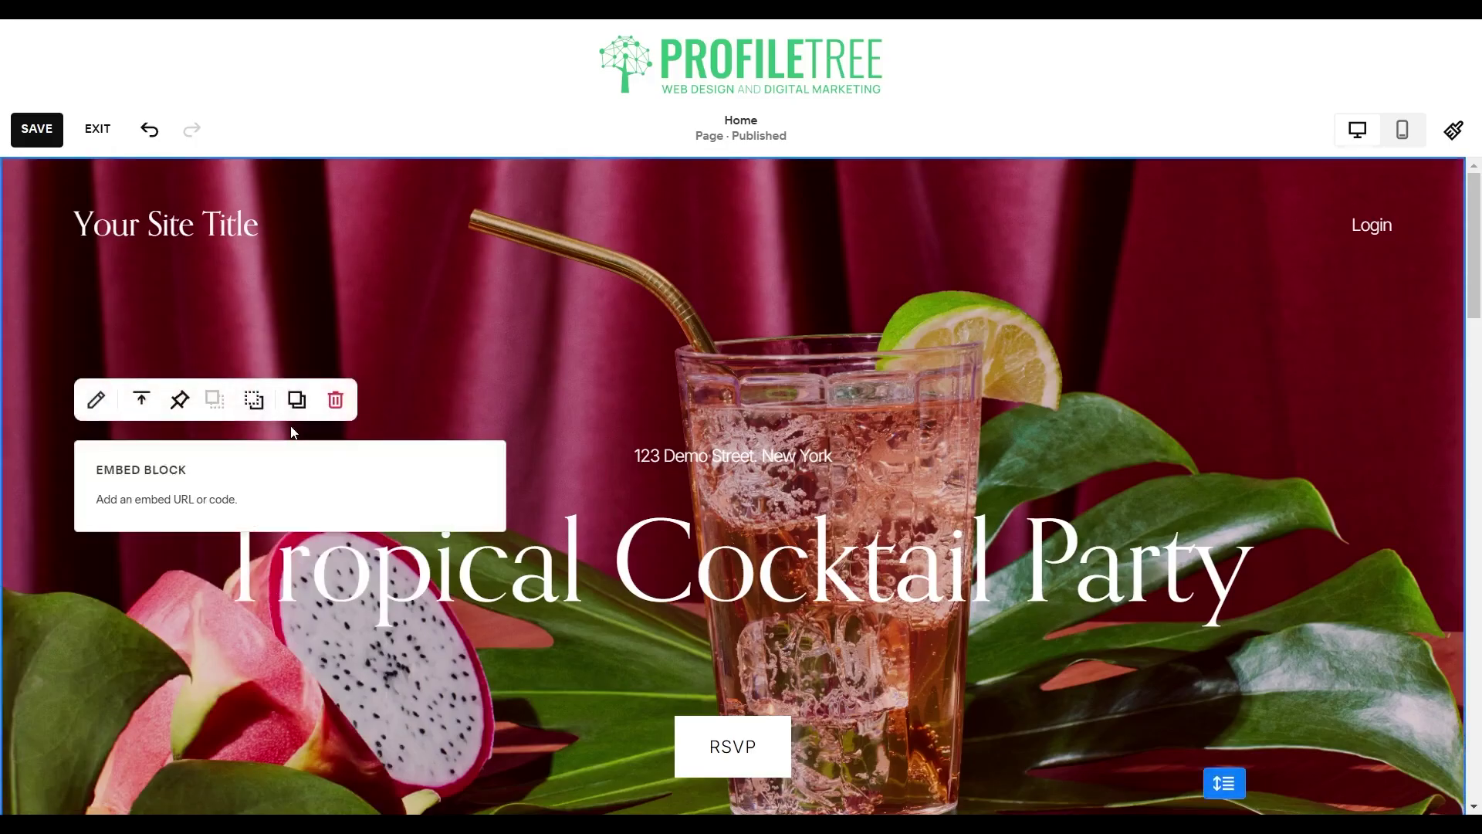
Step: Examine the Embed block's content settings, comparing the Link and Code Snippet options and the description field
click(173, 511)
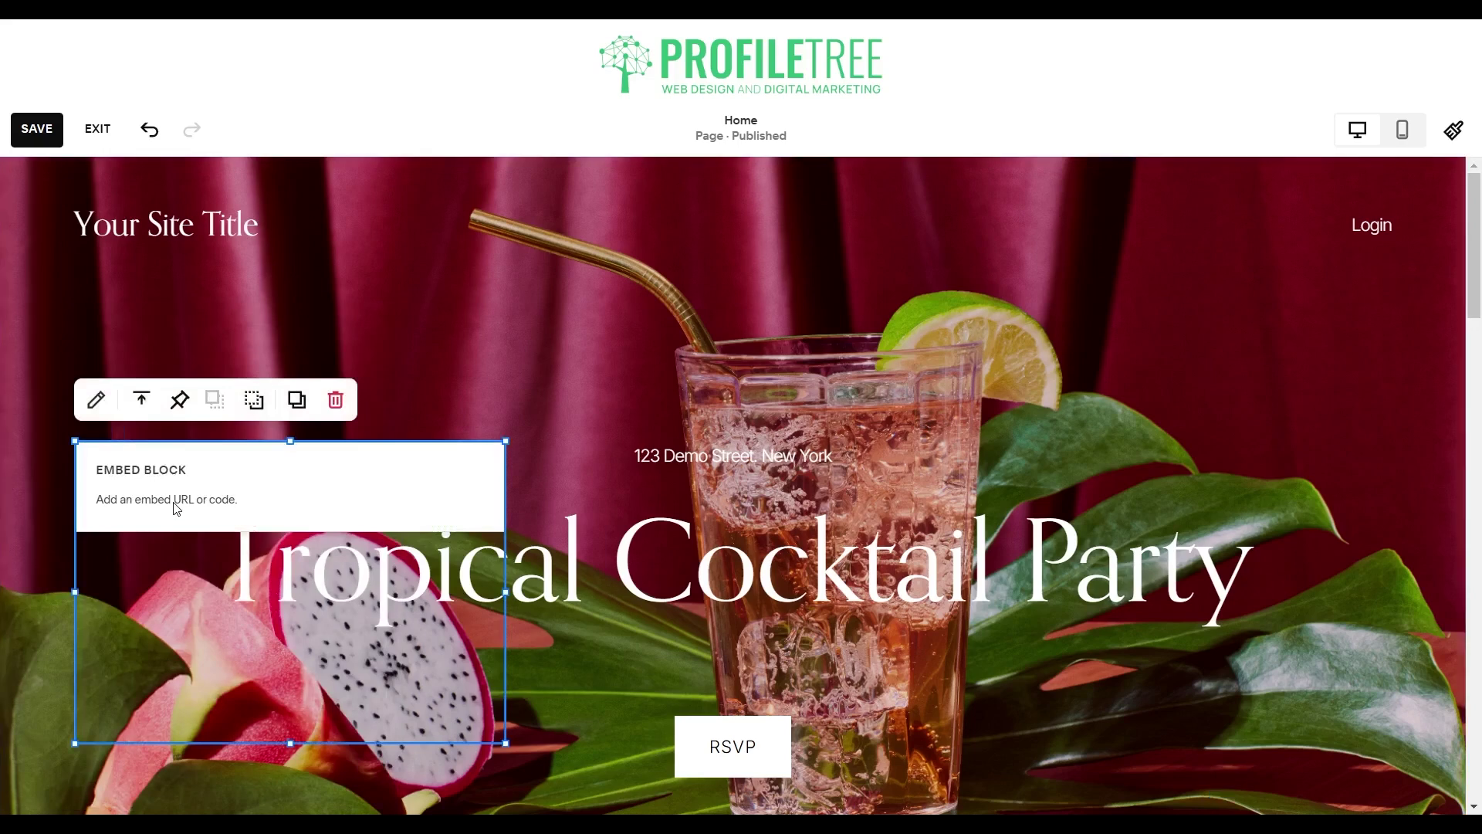
click(105, 408)
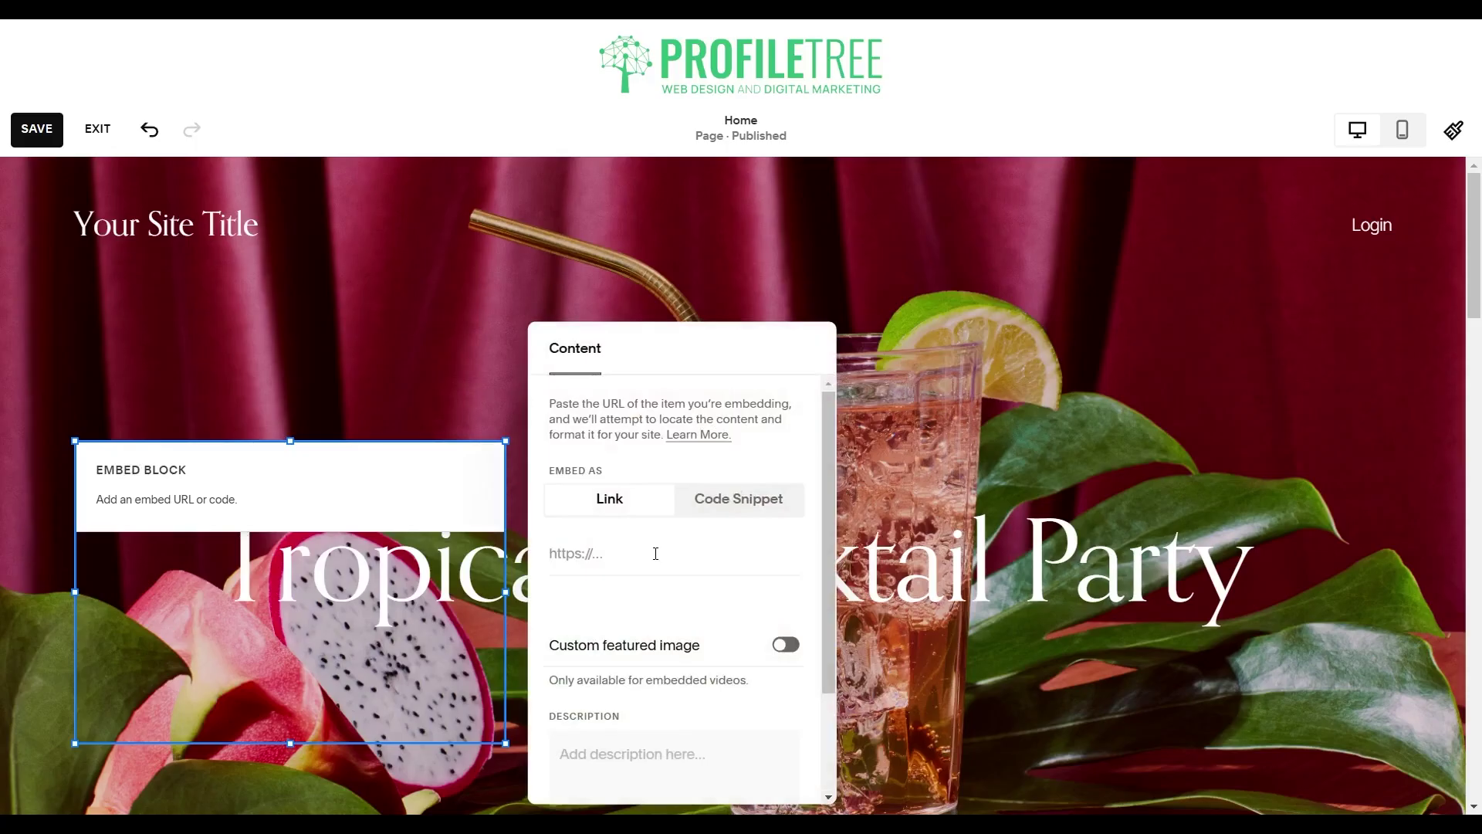
click(711, 505)
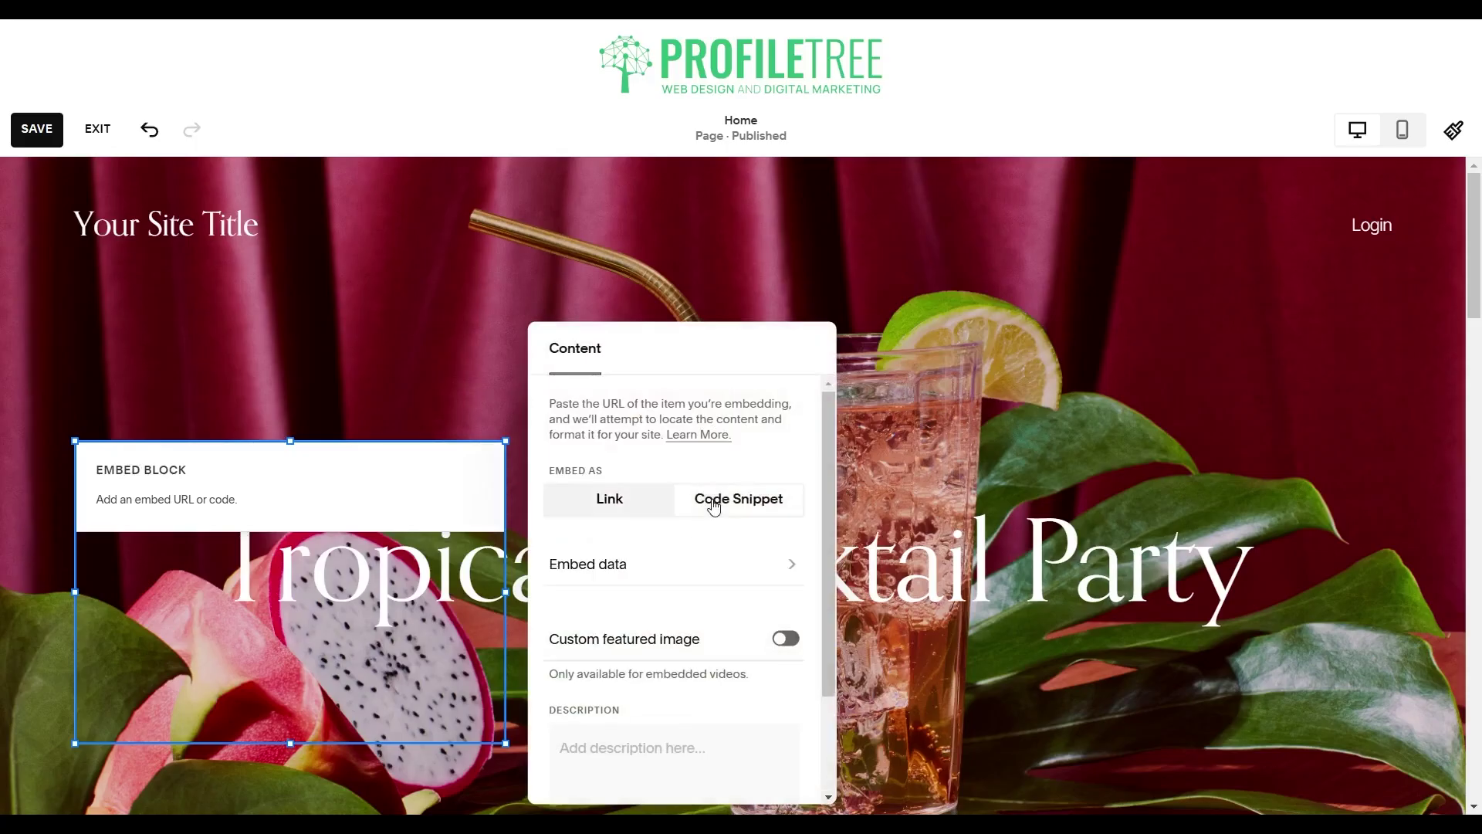
click(632, 508)
scroll(652, 553, down, 2)
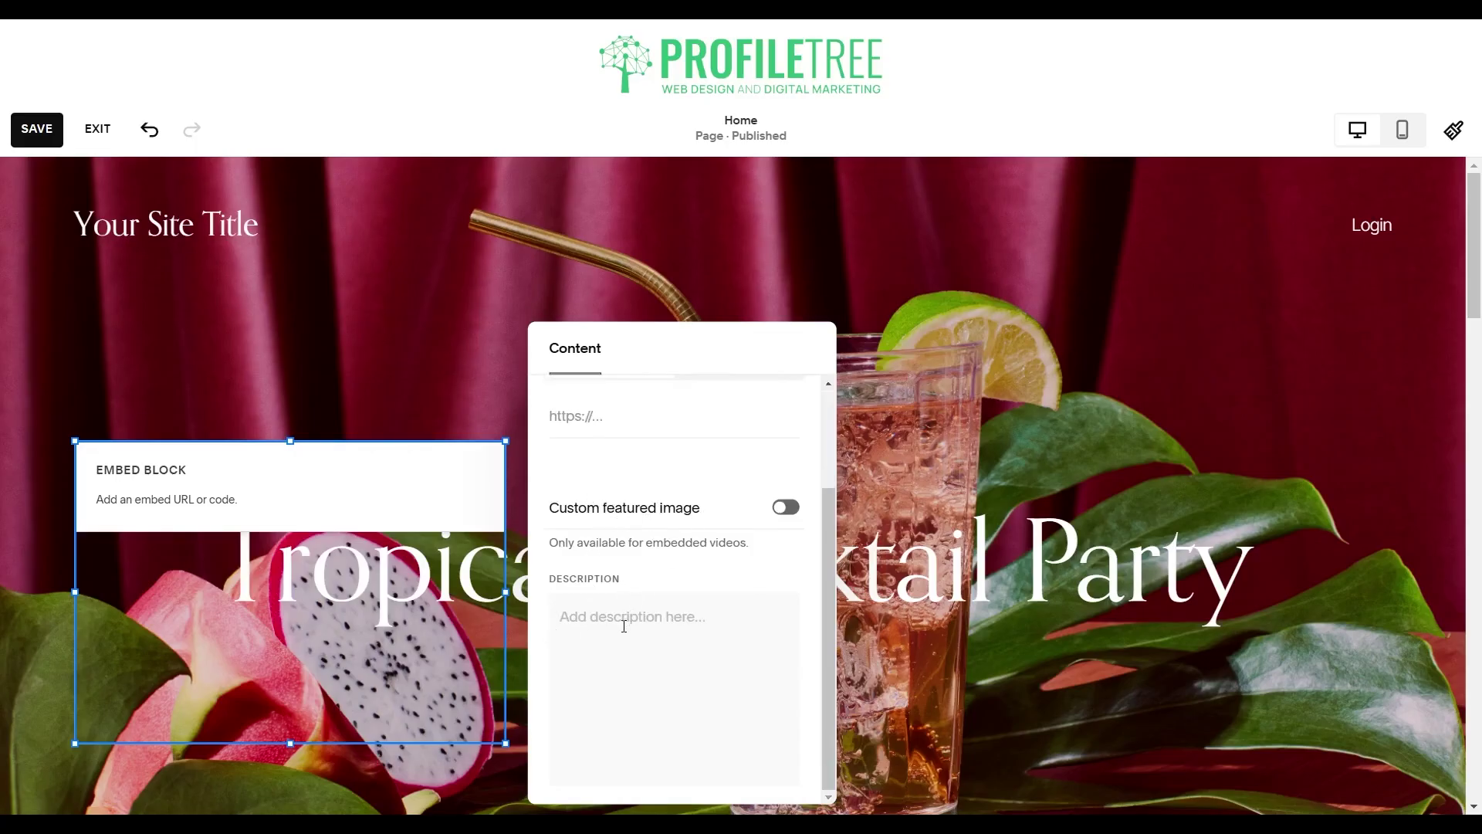
click(623, 622)
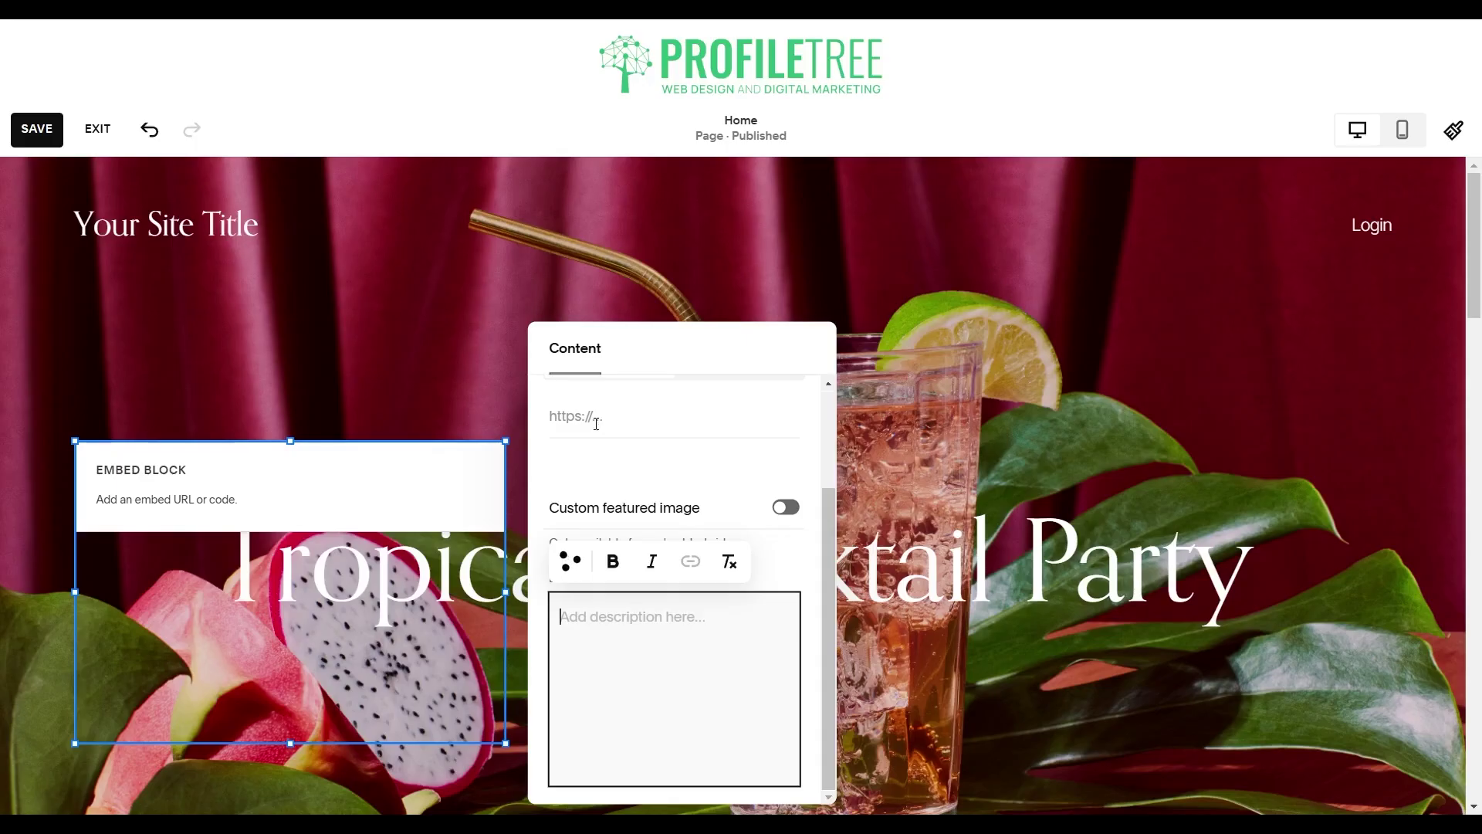
scroll(709, 403, up, 2)
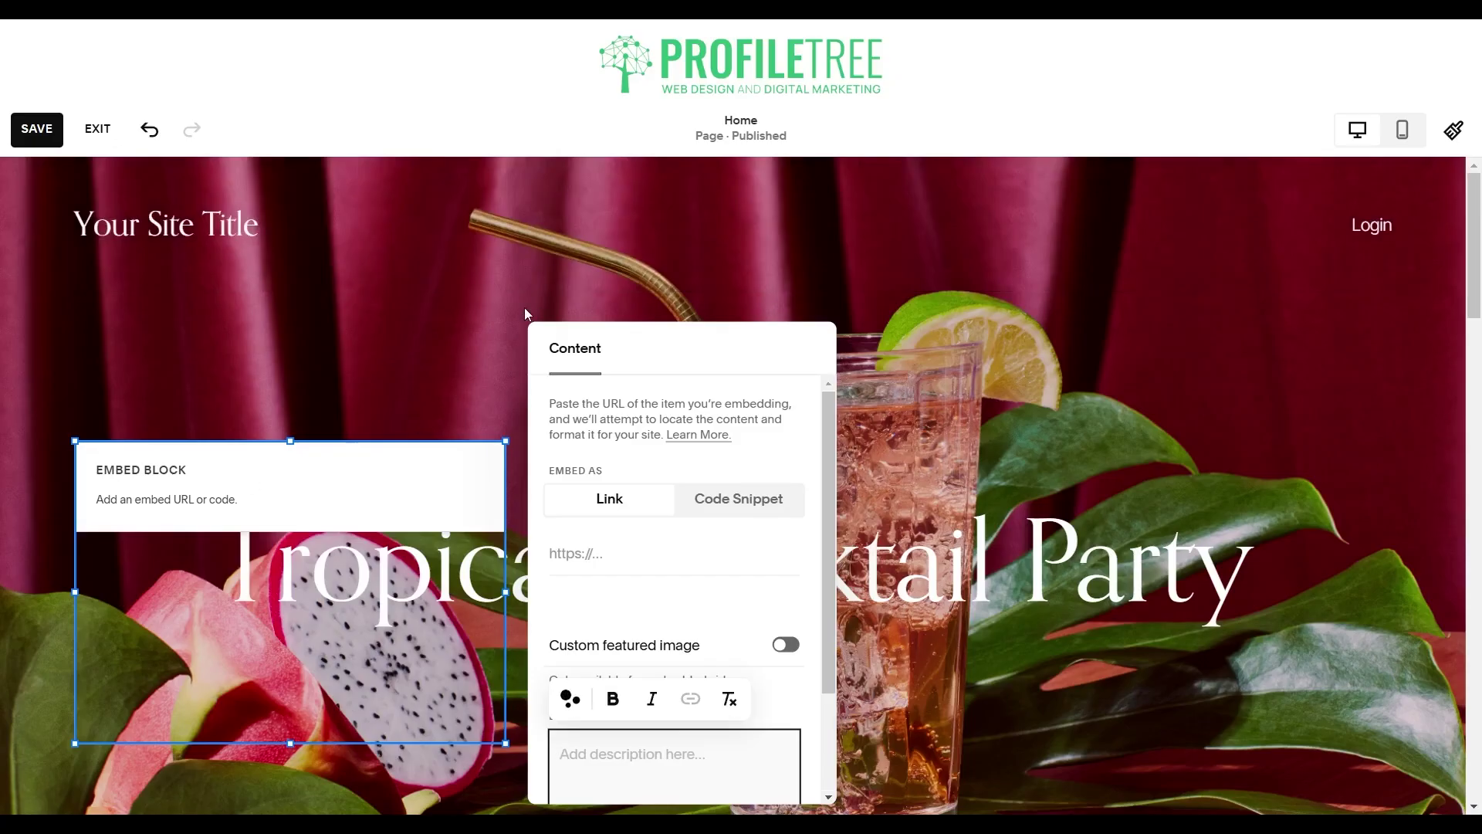
Step: Delete the Embed block from the opening section and save the home page
click(456, 328)
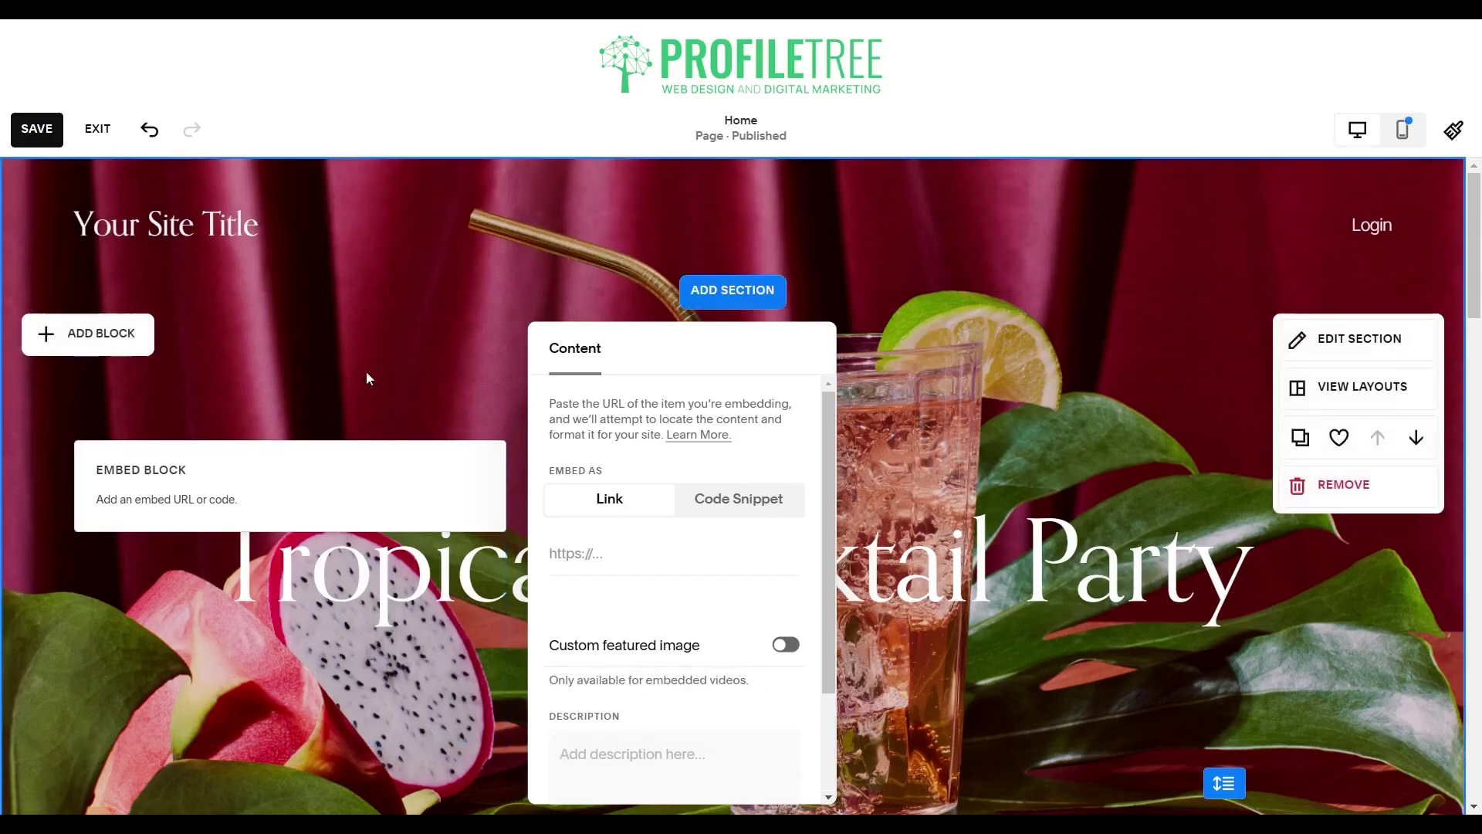
click(298, 505)
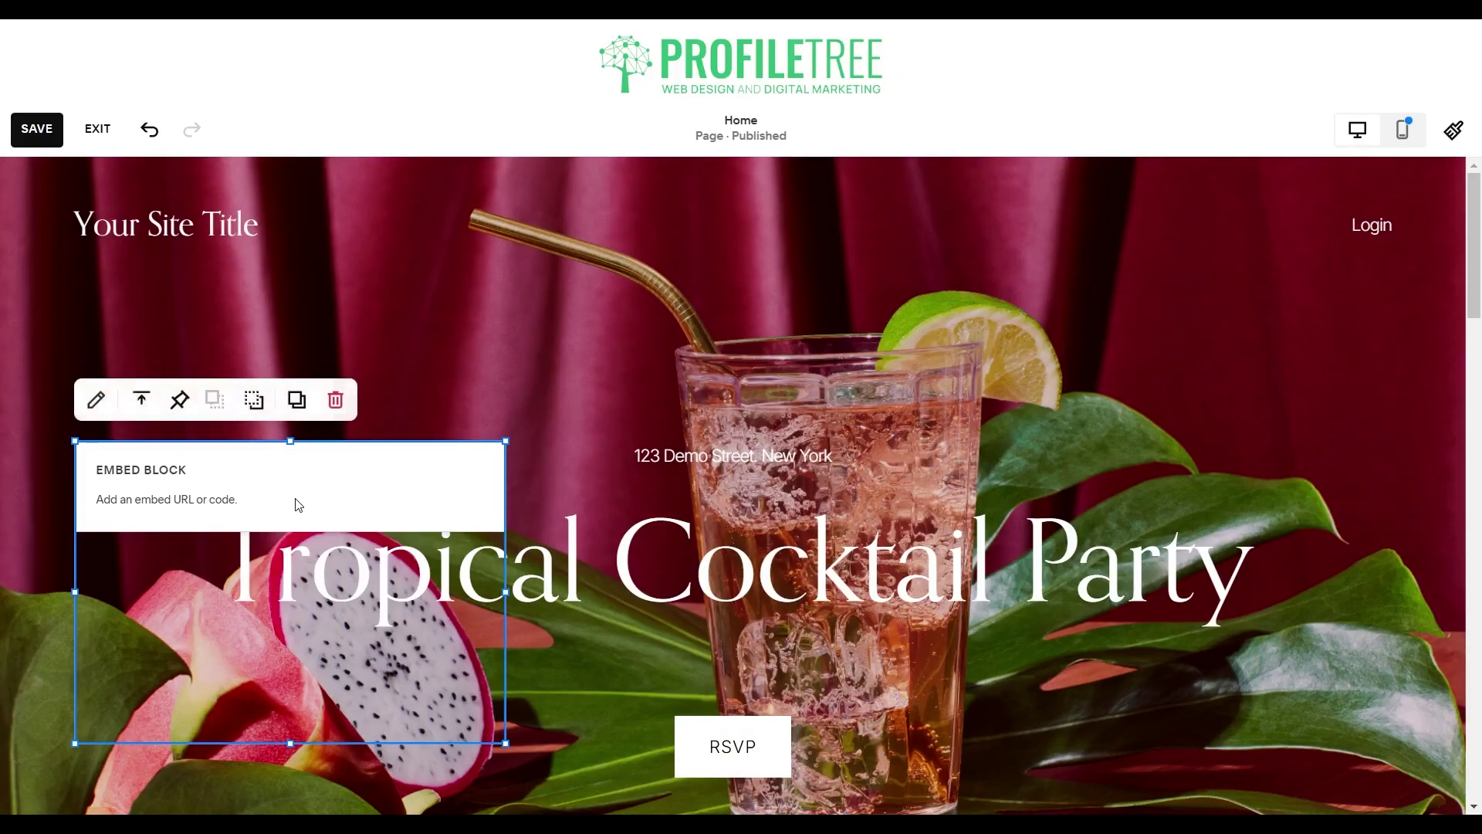
click(334, 400)
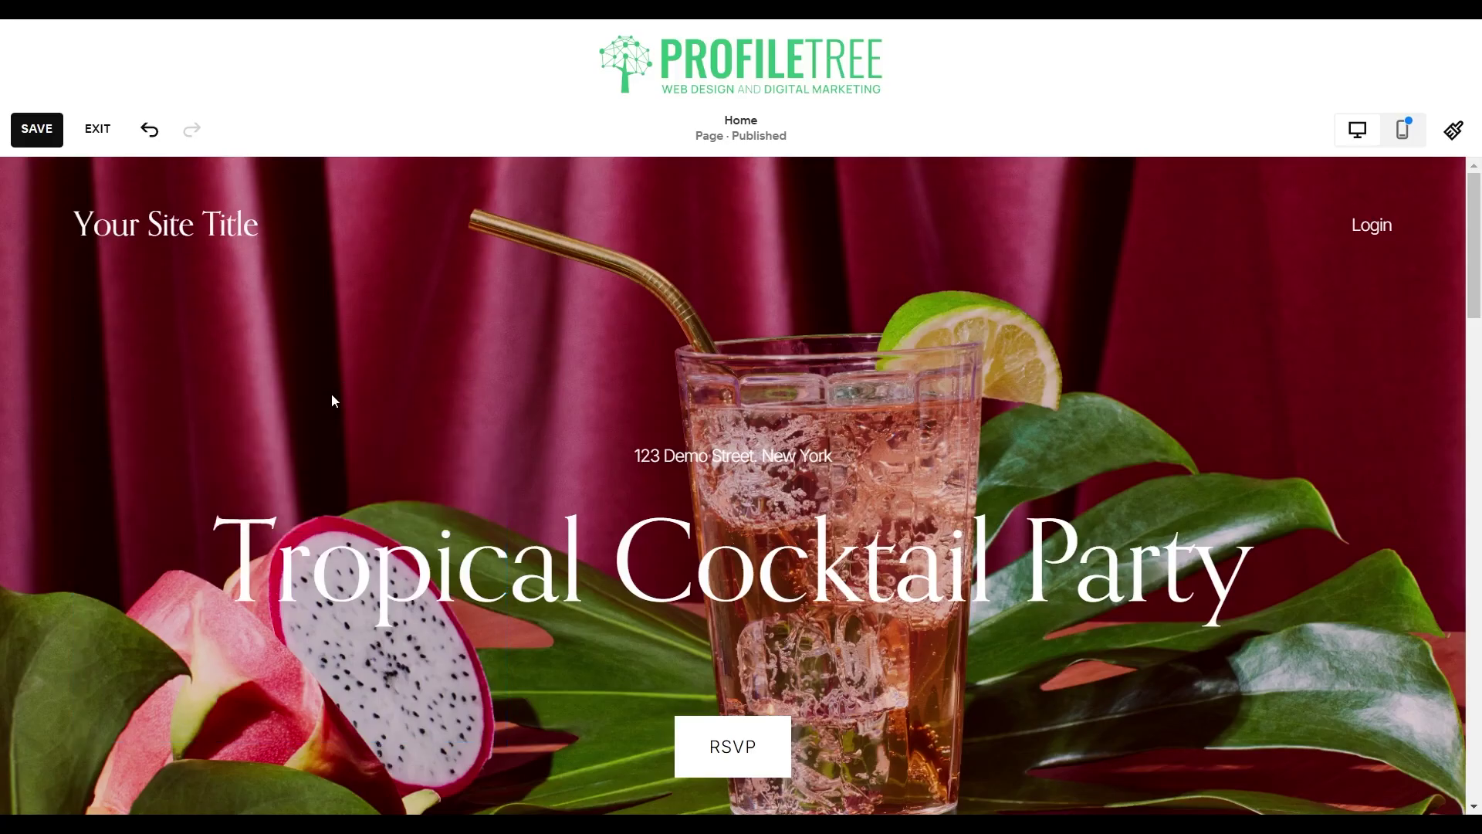
click(37, 129)
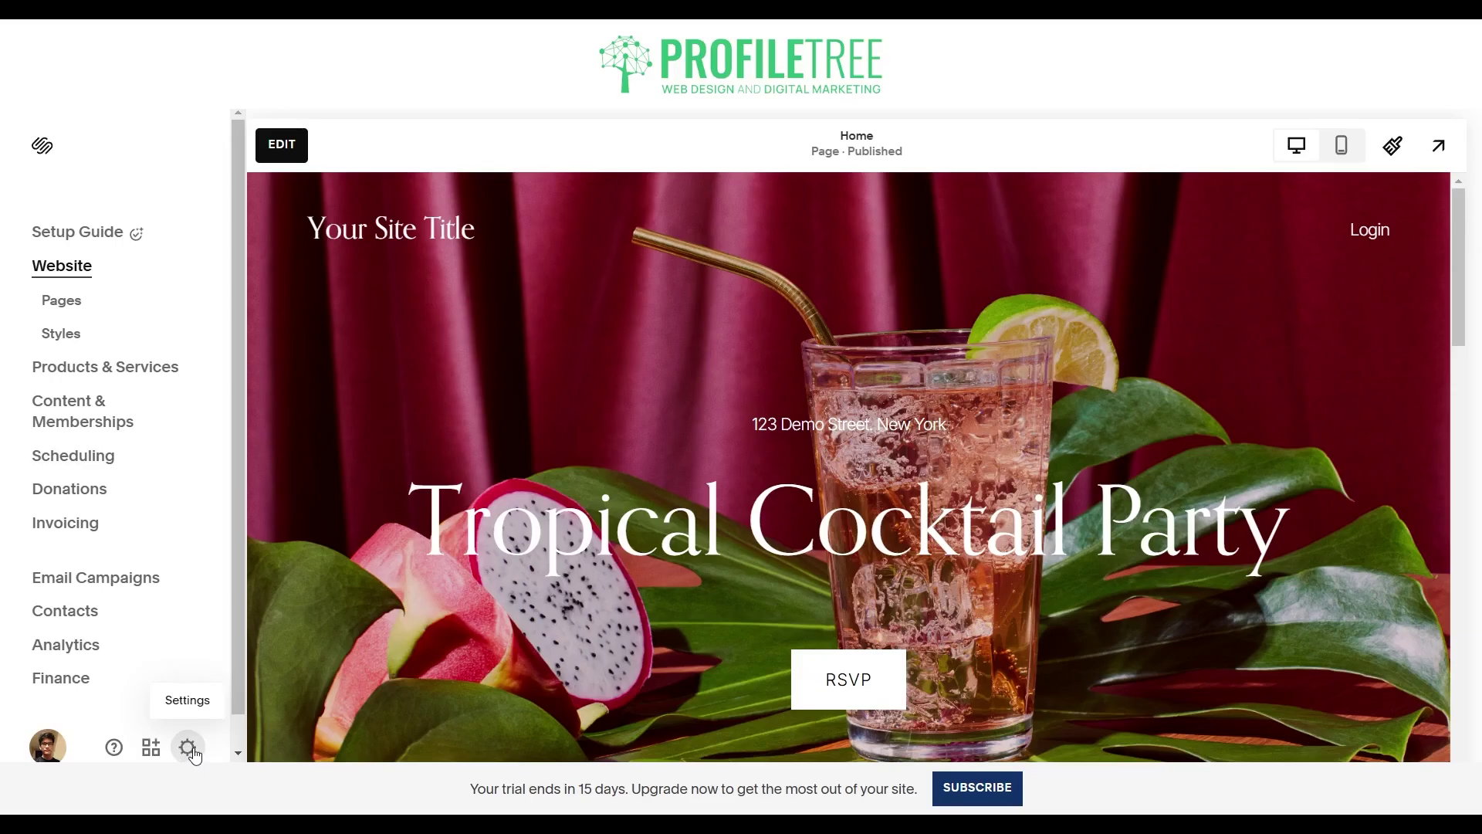
Step: Go to the site settings, search for "code" and open the Code Injection page
click(191, 749)
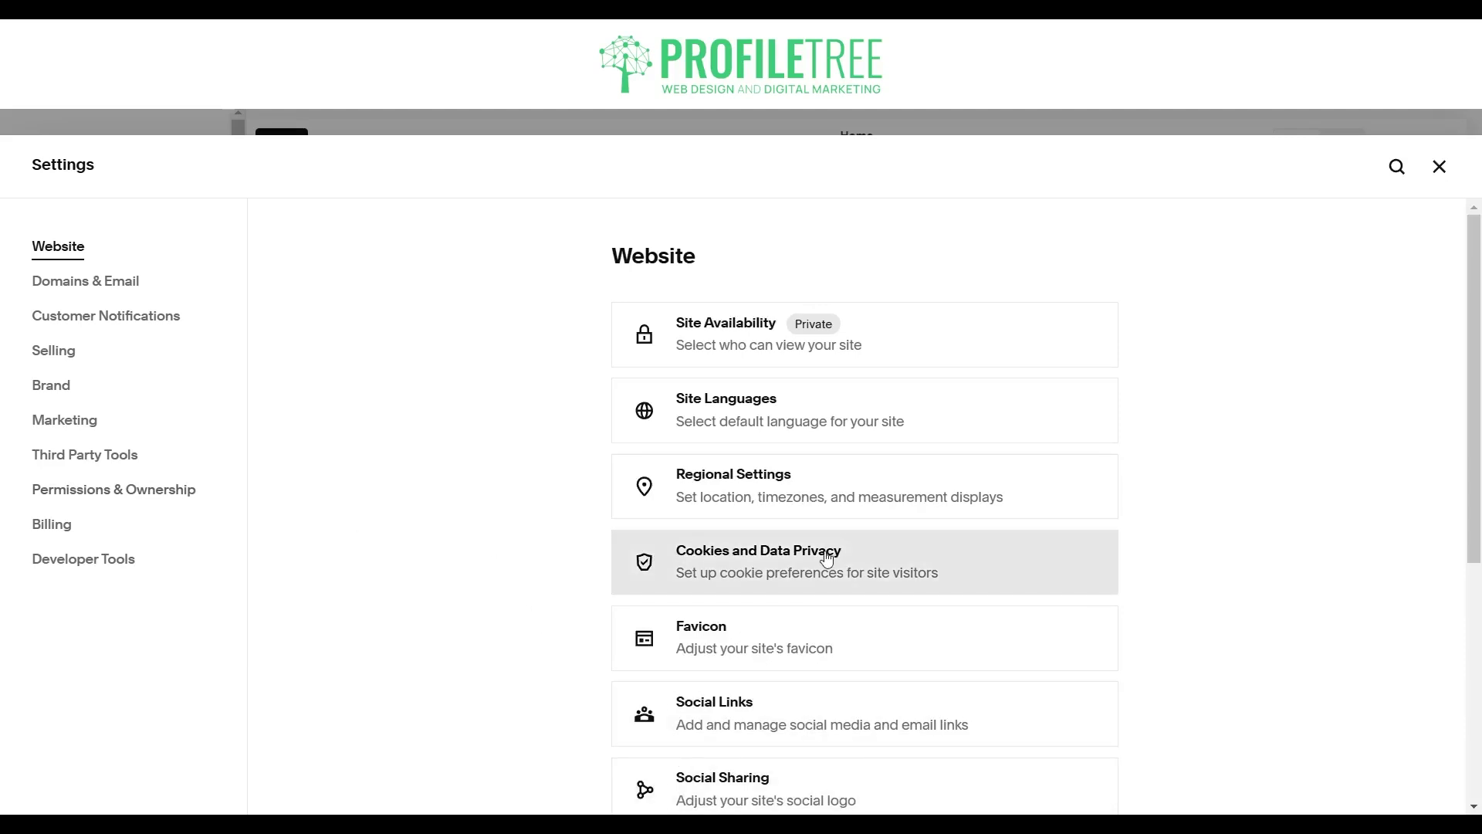
scroll(554, 503, down, 1)
scroll(556, 502, down, 5)
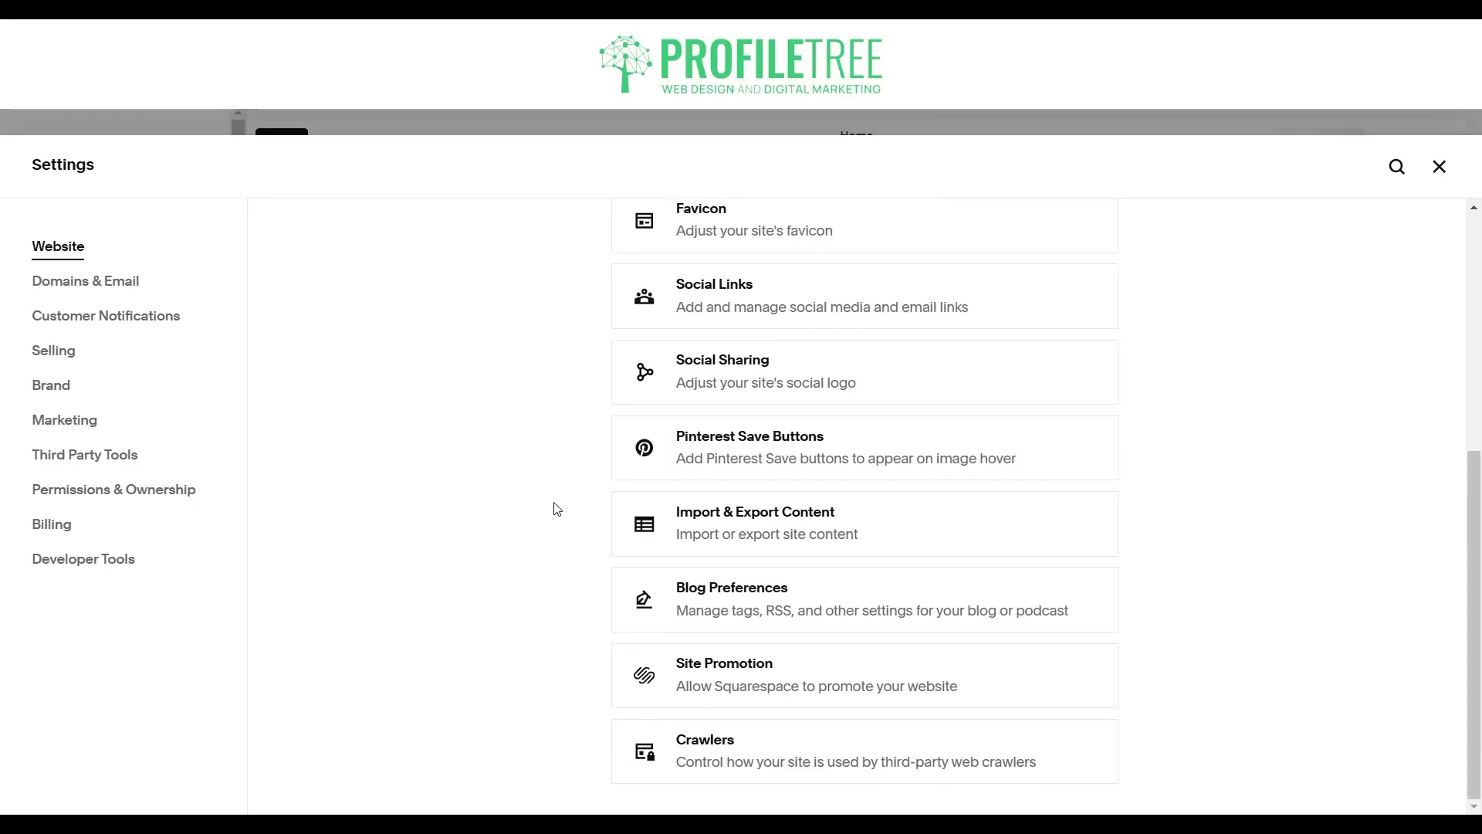
scroll(556, 503, up, 6)
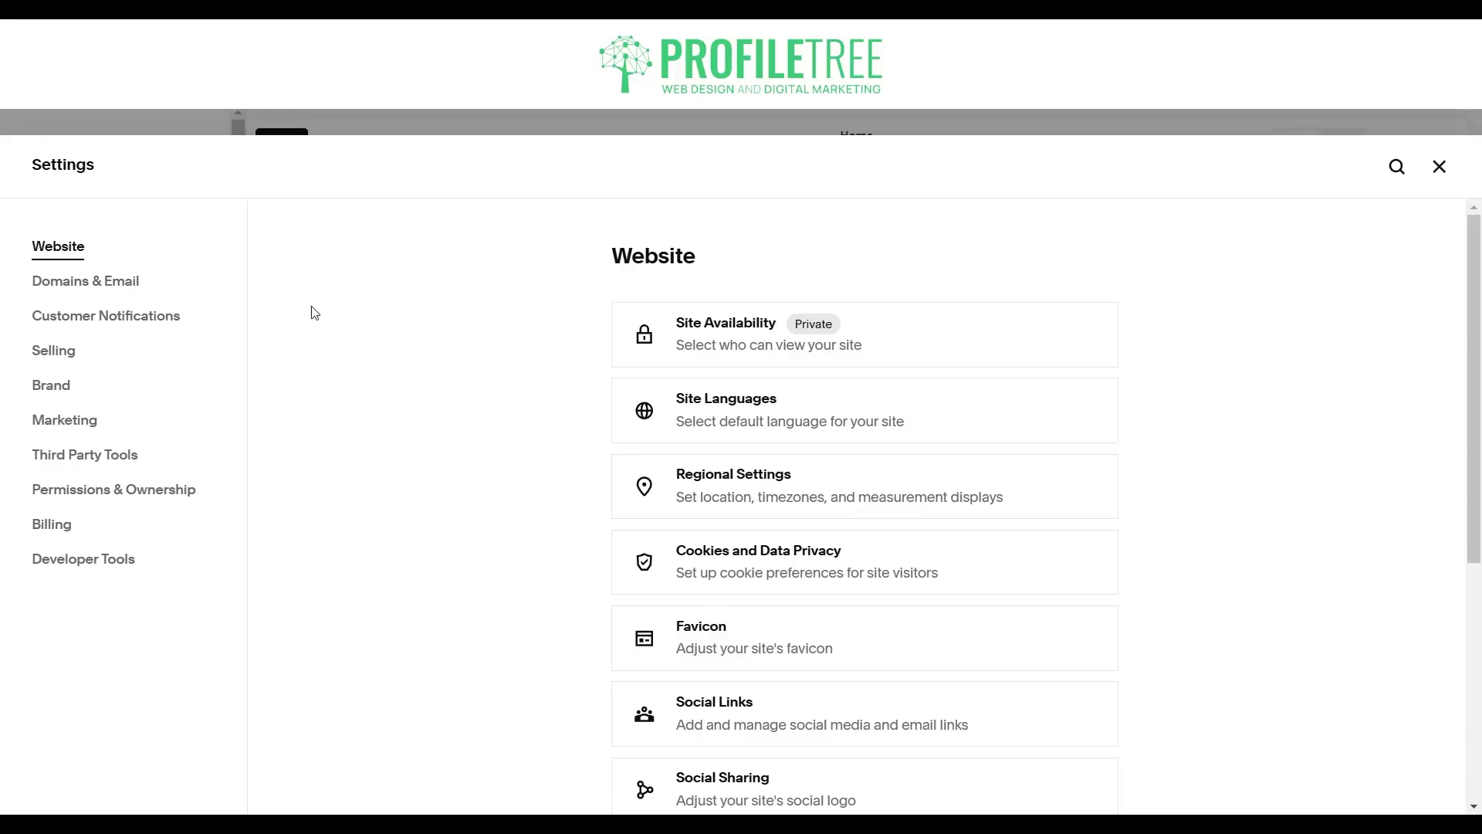
key(slash)
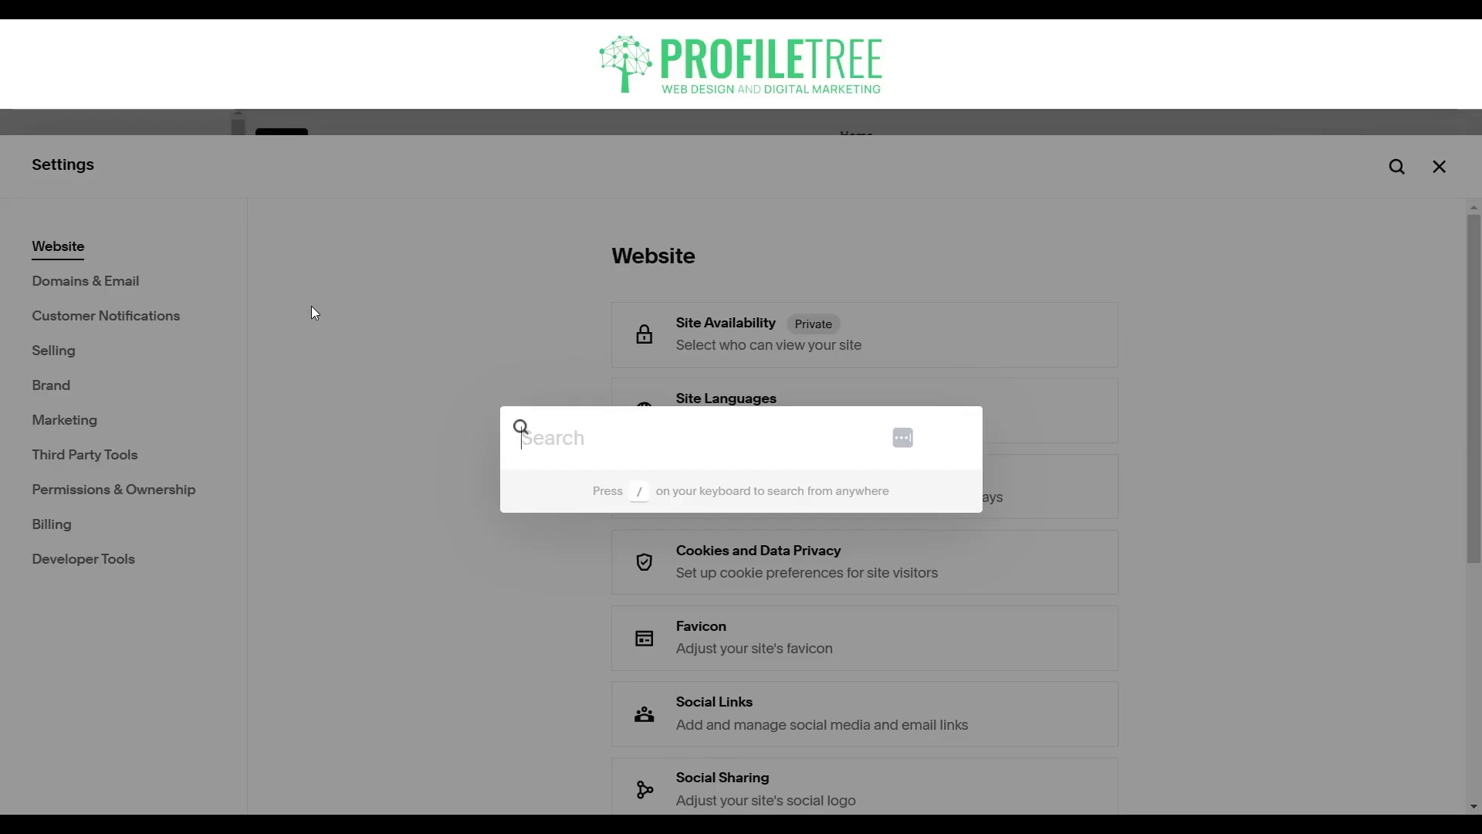
text(code)
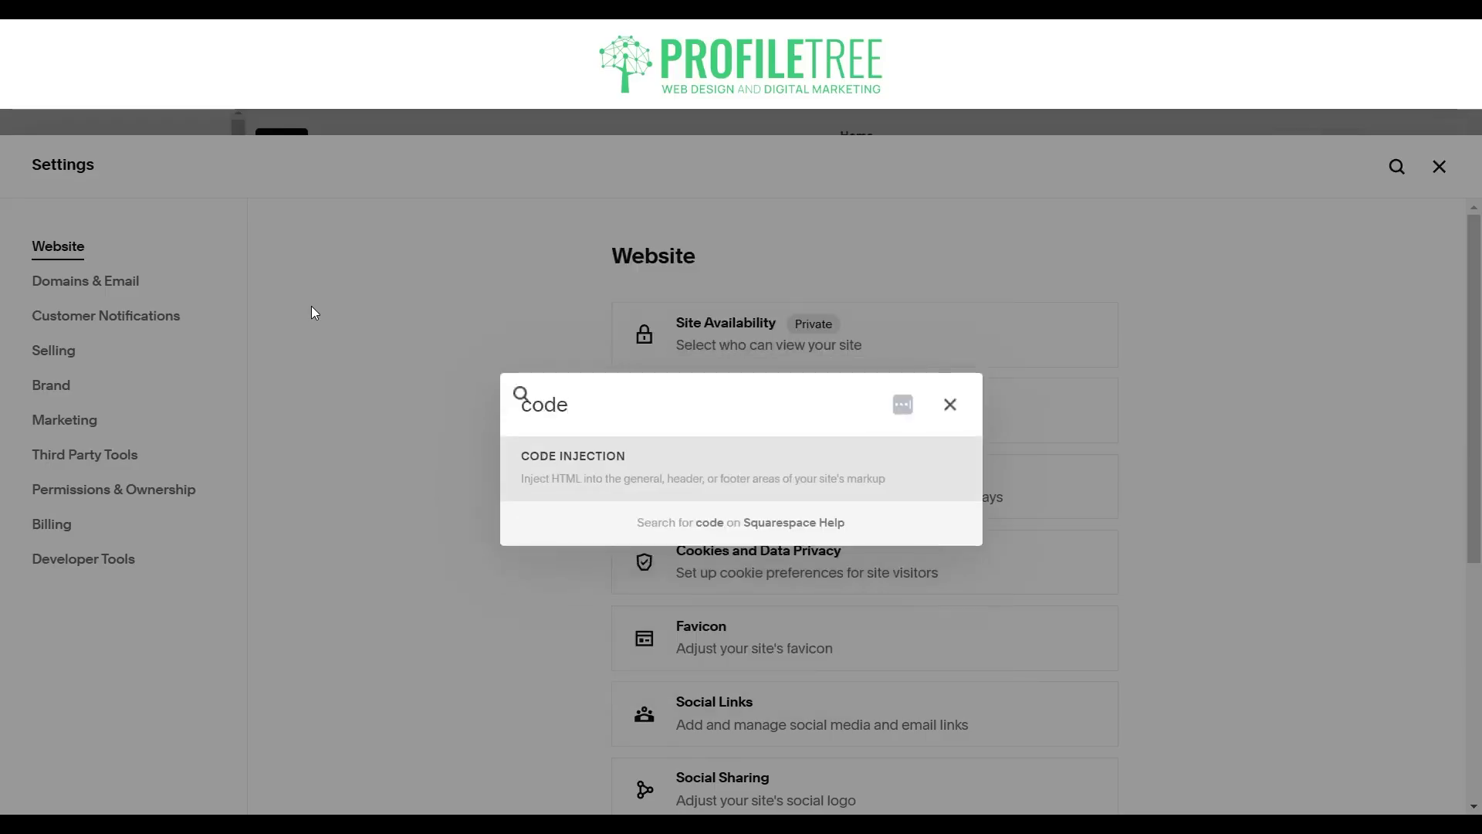
click(660, 463)
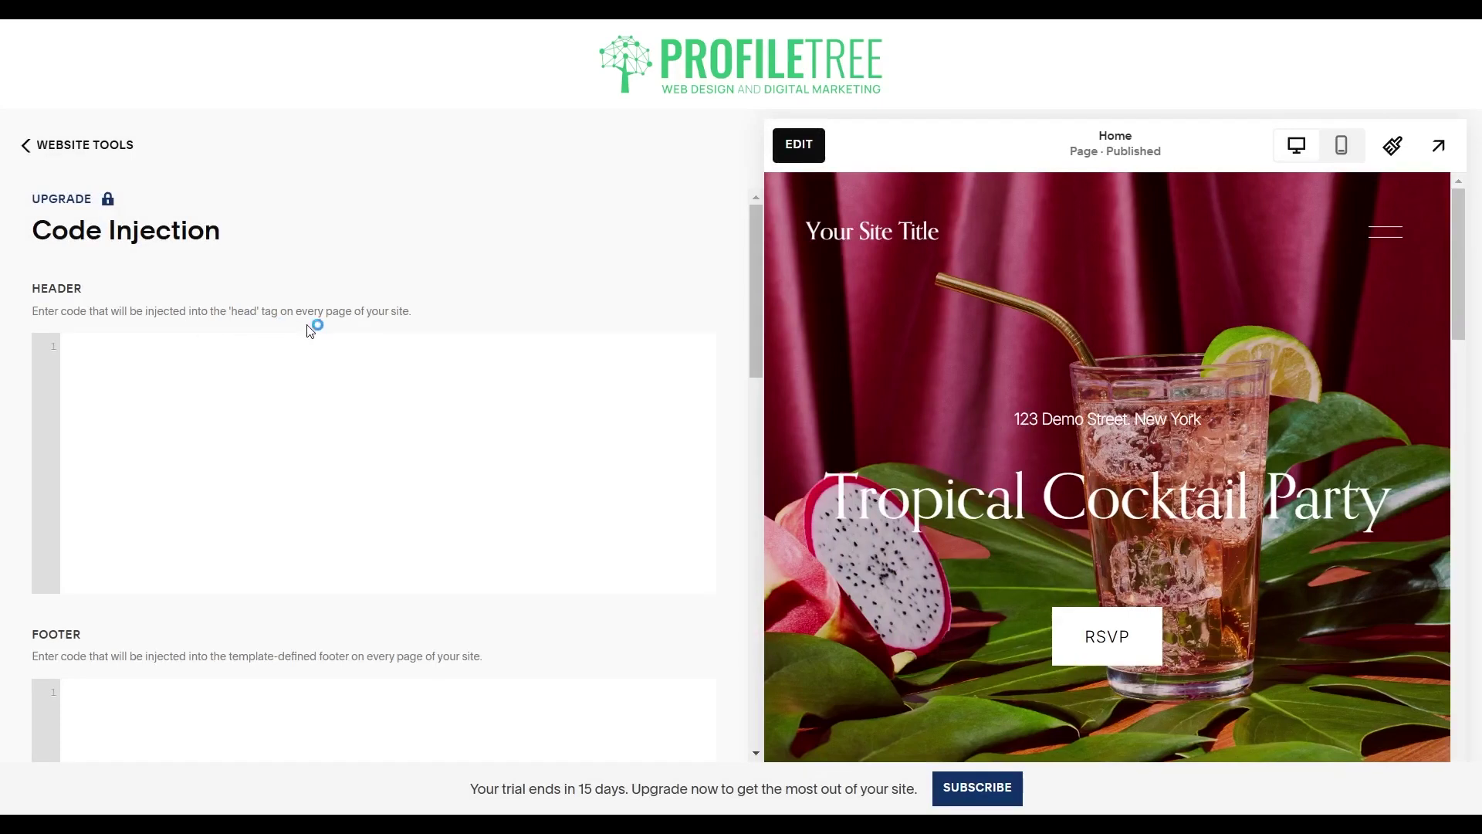
Step: Review the Code Injection fields for the header, footer, order confirmation page and order status page
scroll(223, 485, down, 2)
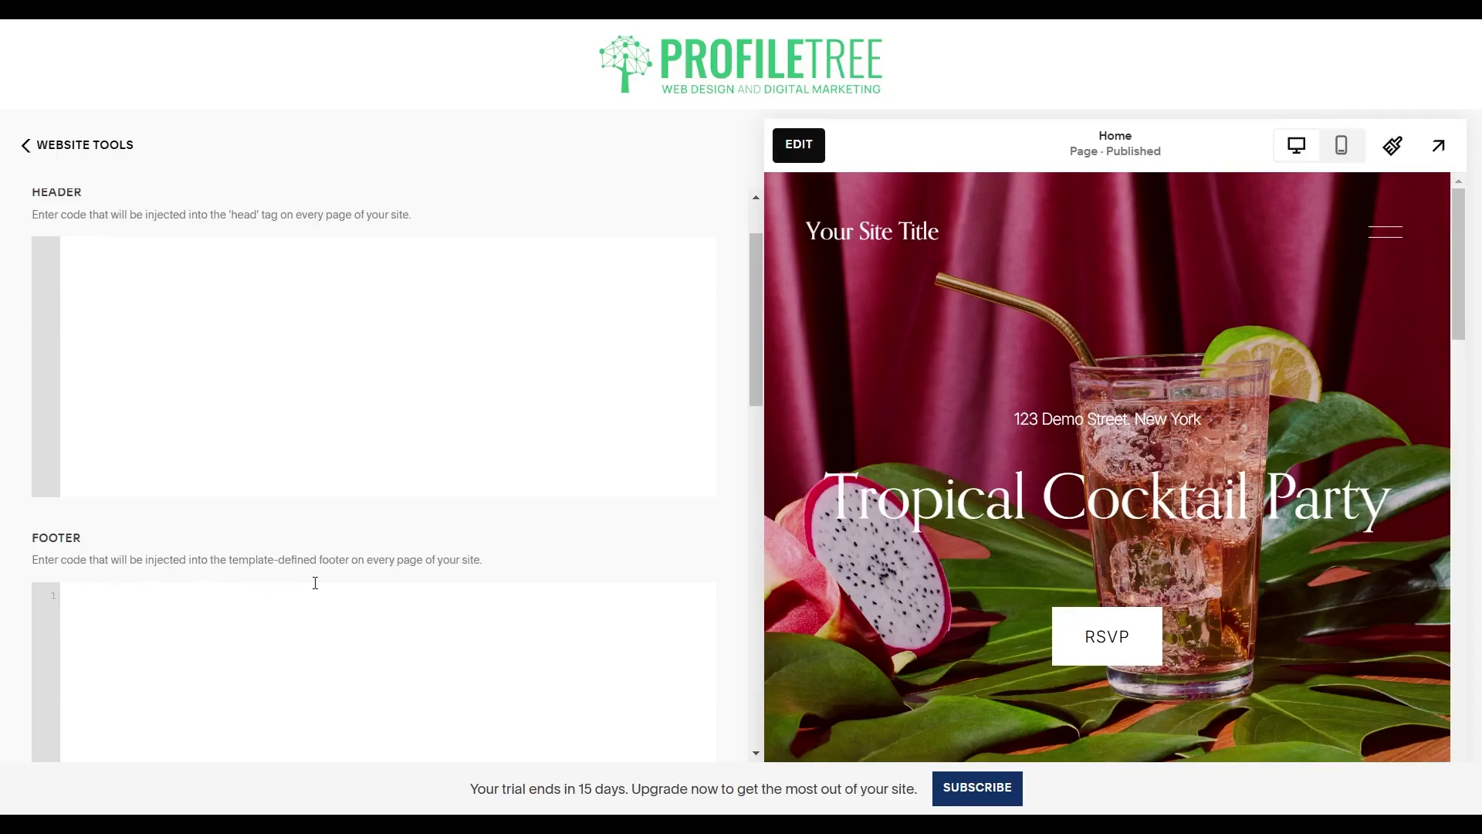
scroll(447, 581, down, 1)
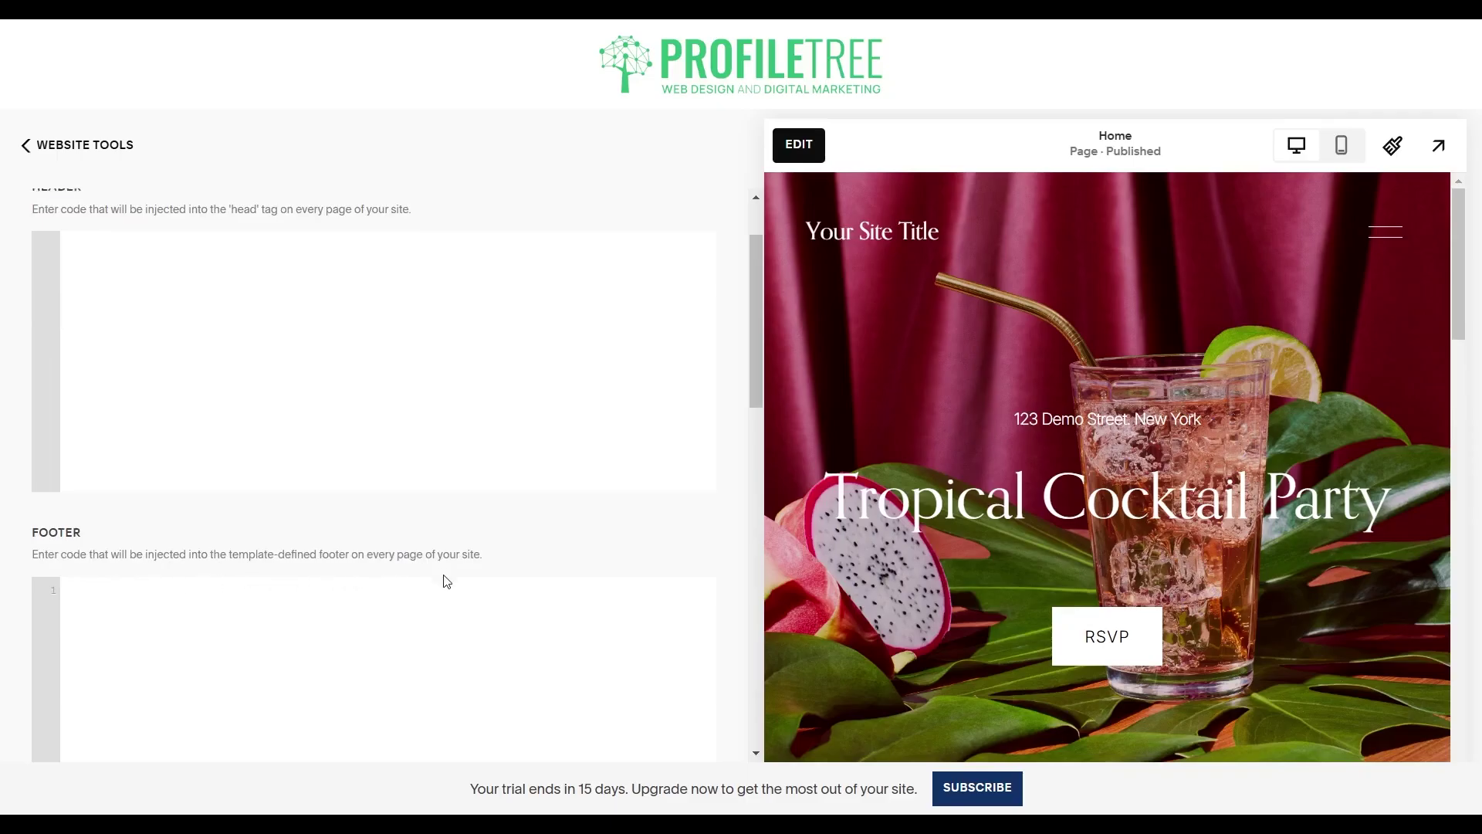
scroll(446, 581, down, 5)
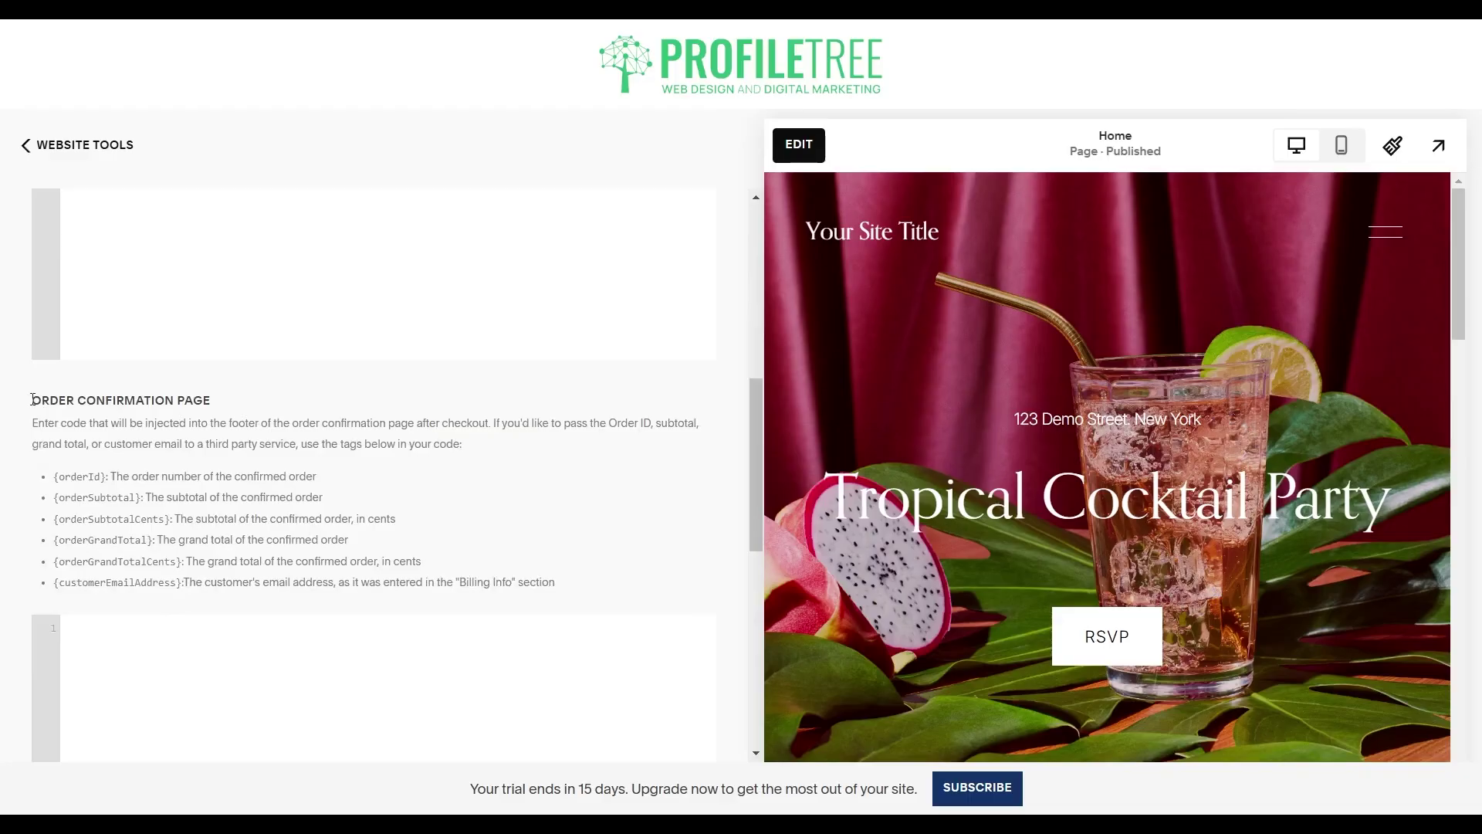
drag(33, 405, 282, 413)
click(231, 549)
scroll(230, 550, down, 5)
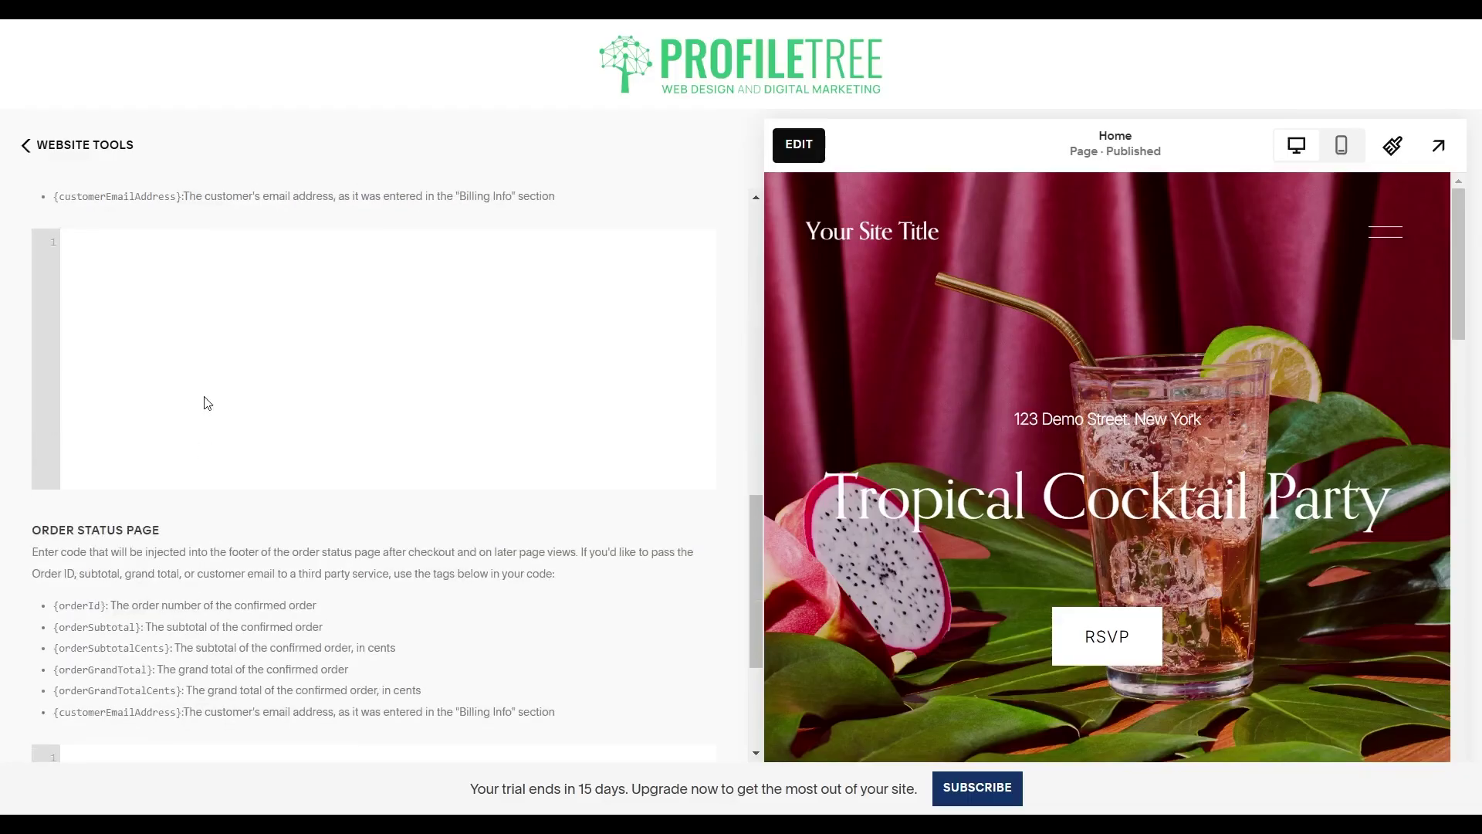
scroll(169, 398, up, 3)
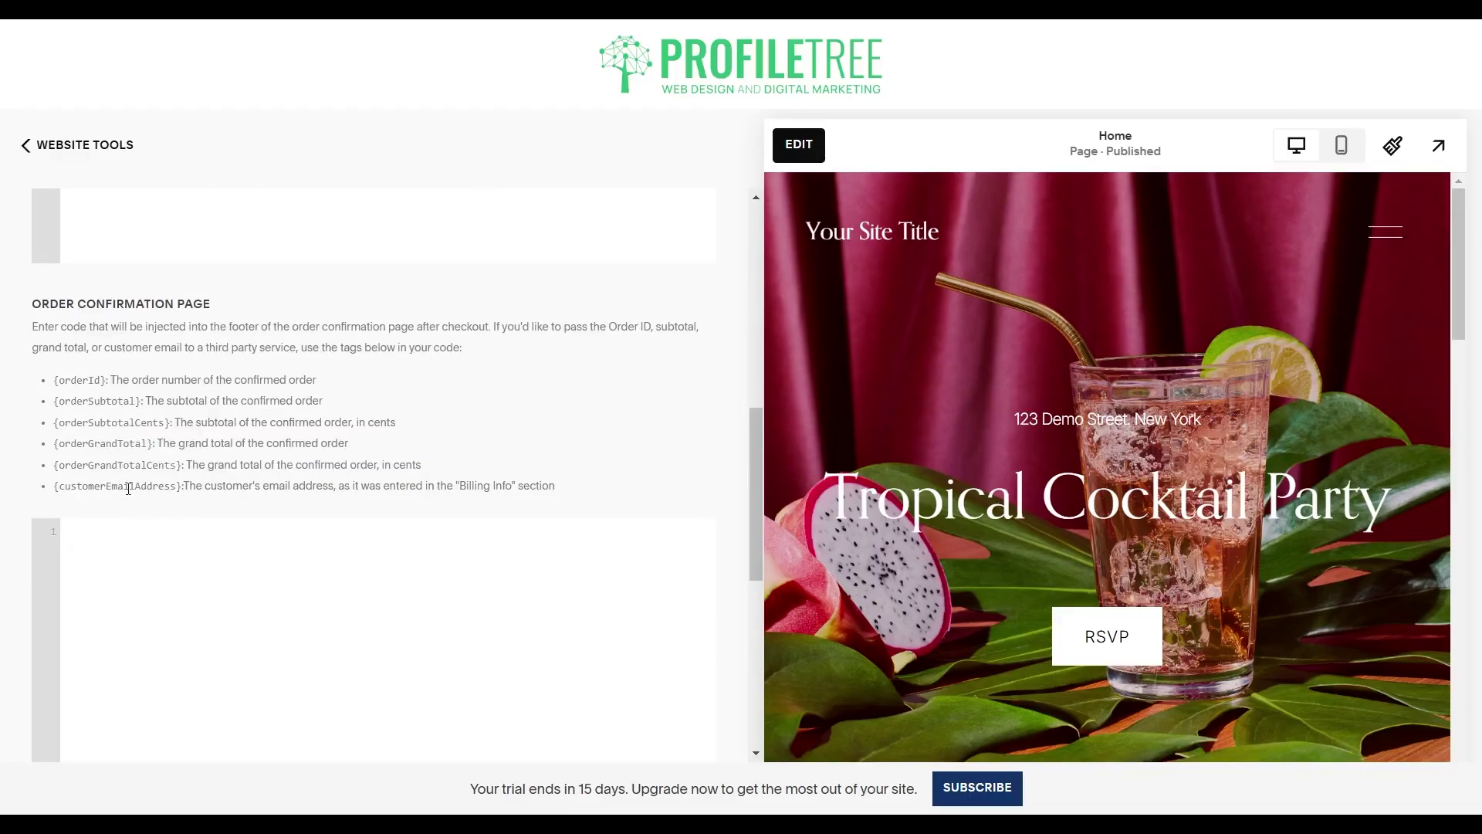
Step: Review the order tags for the order confirmation and order status pages, and look back over the footer and header code fields
drag(52, 377, 556, 486)
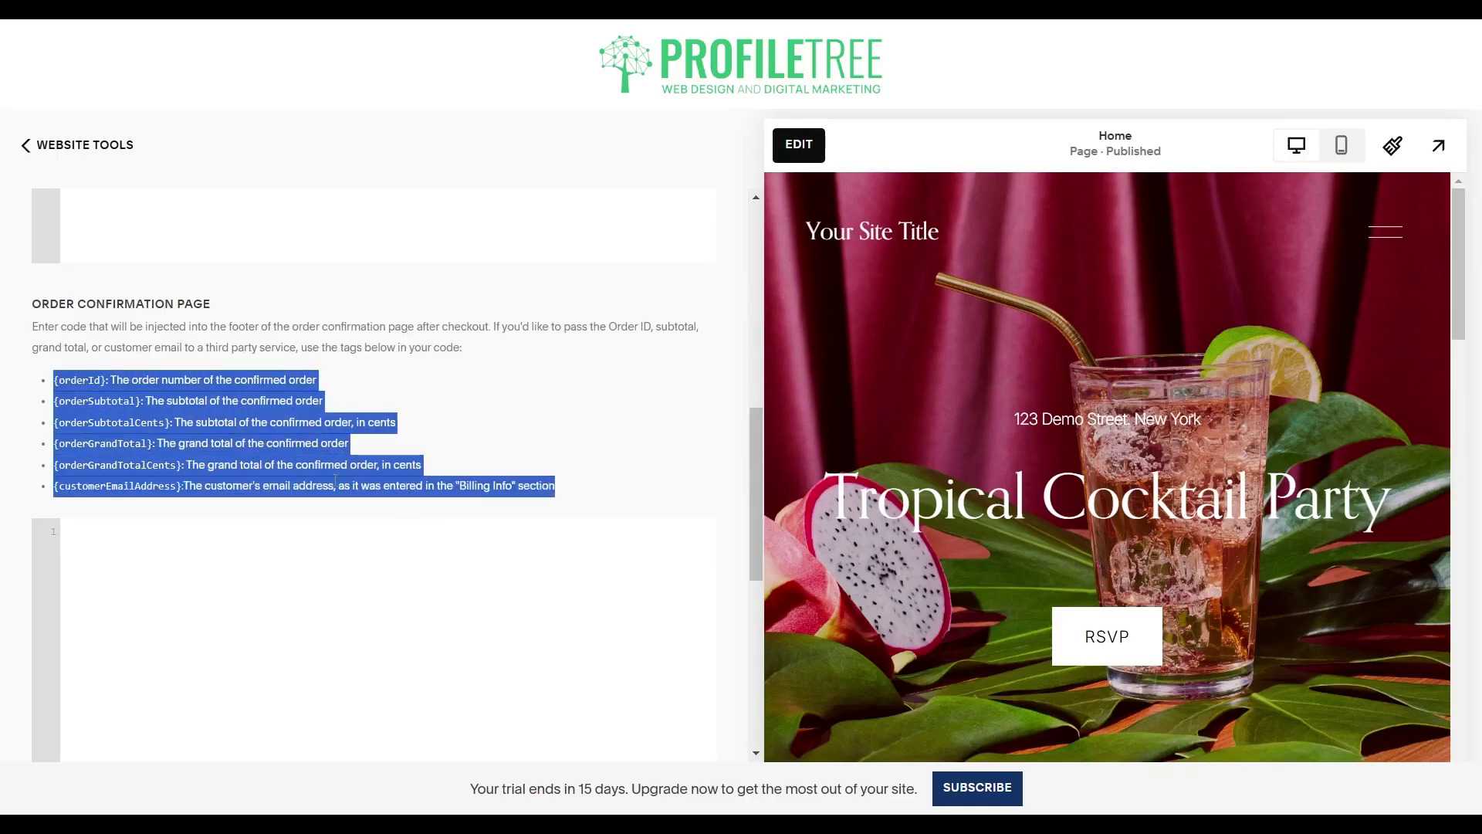
scroll(193, 432, down, 5)
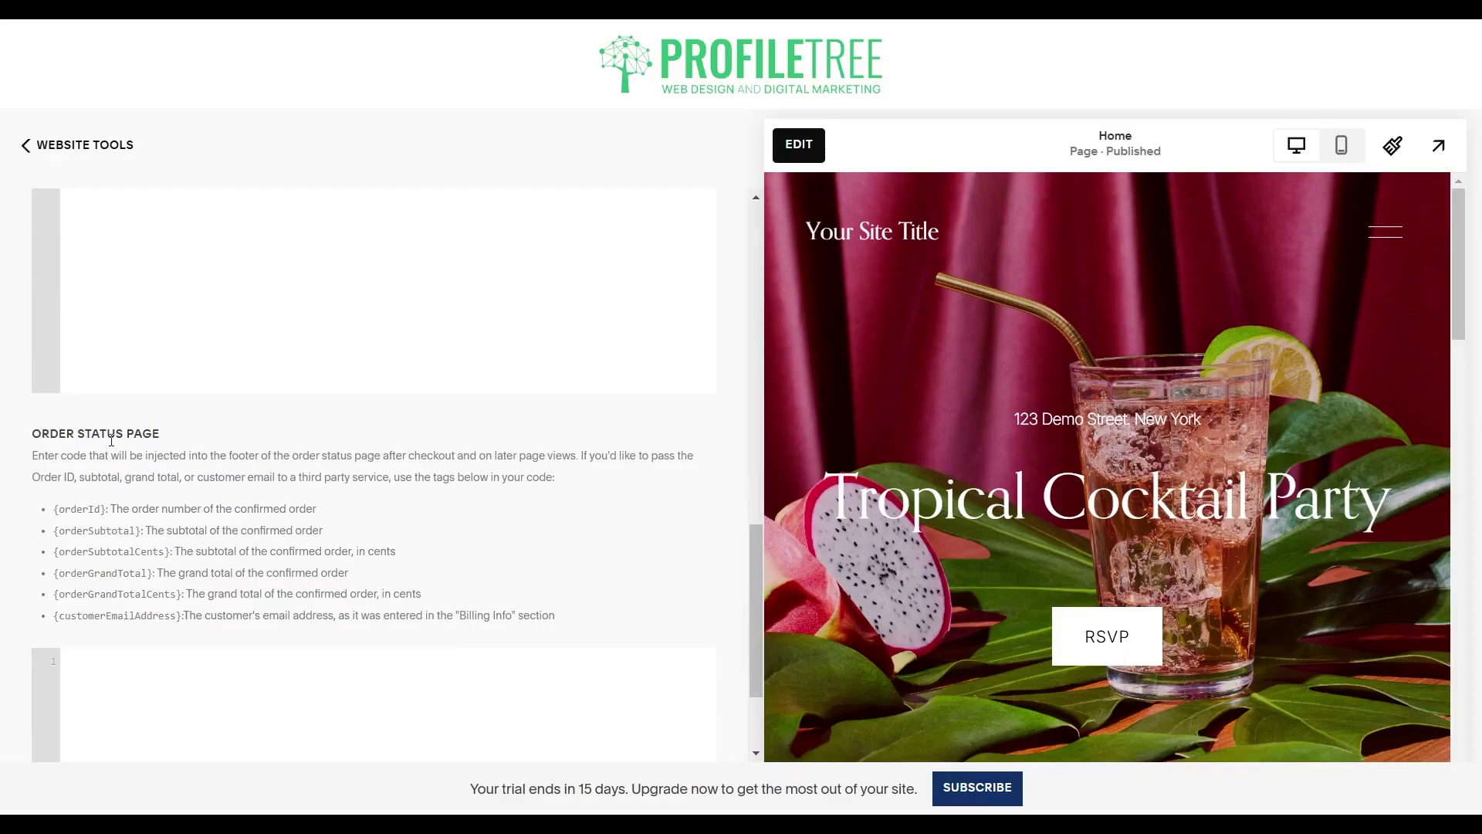
scroll(139, 447, down, 2)
drag(568, 461, 48, 349)
scroll(162, 541, up, 6)
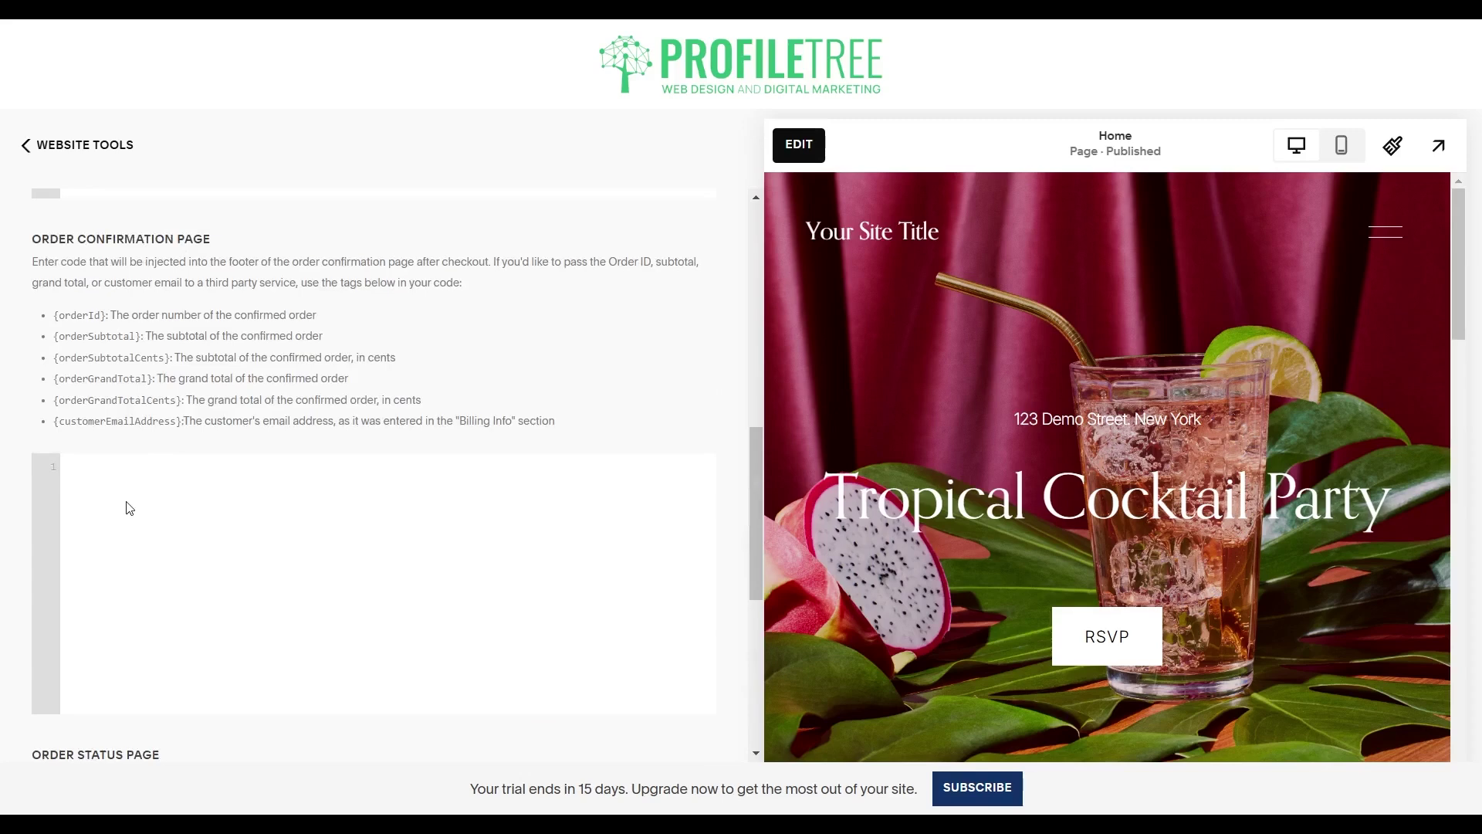
scroll(129, 508, up, 9)
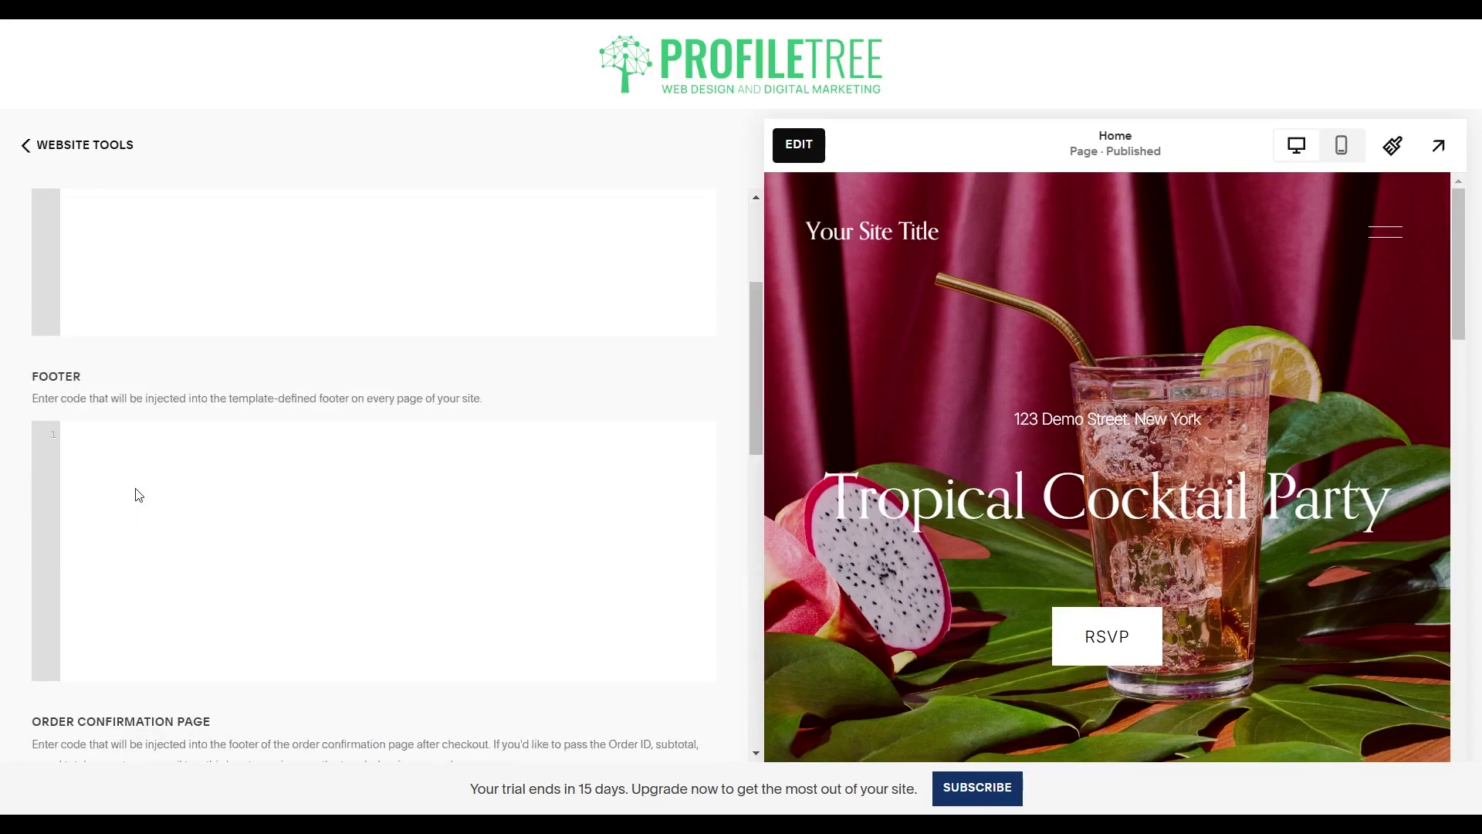
click(124, 408)
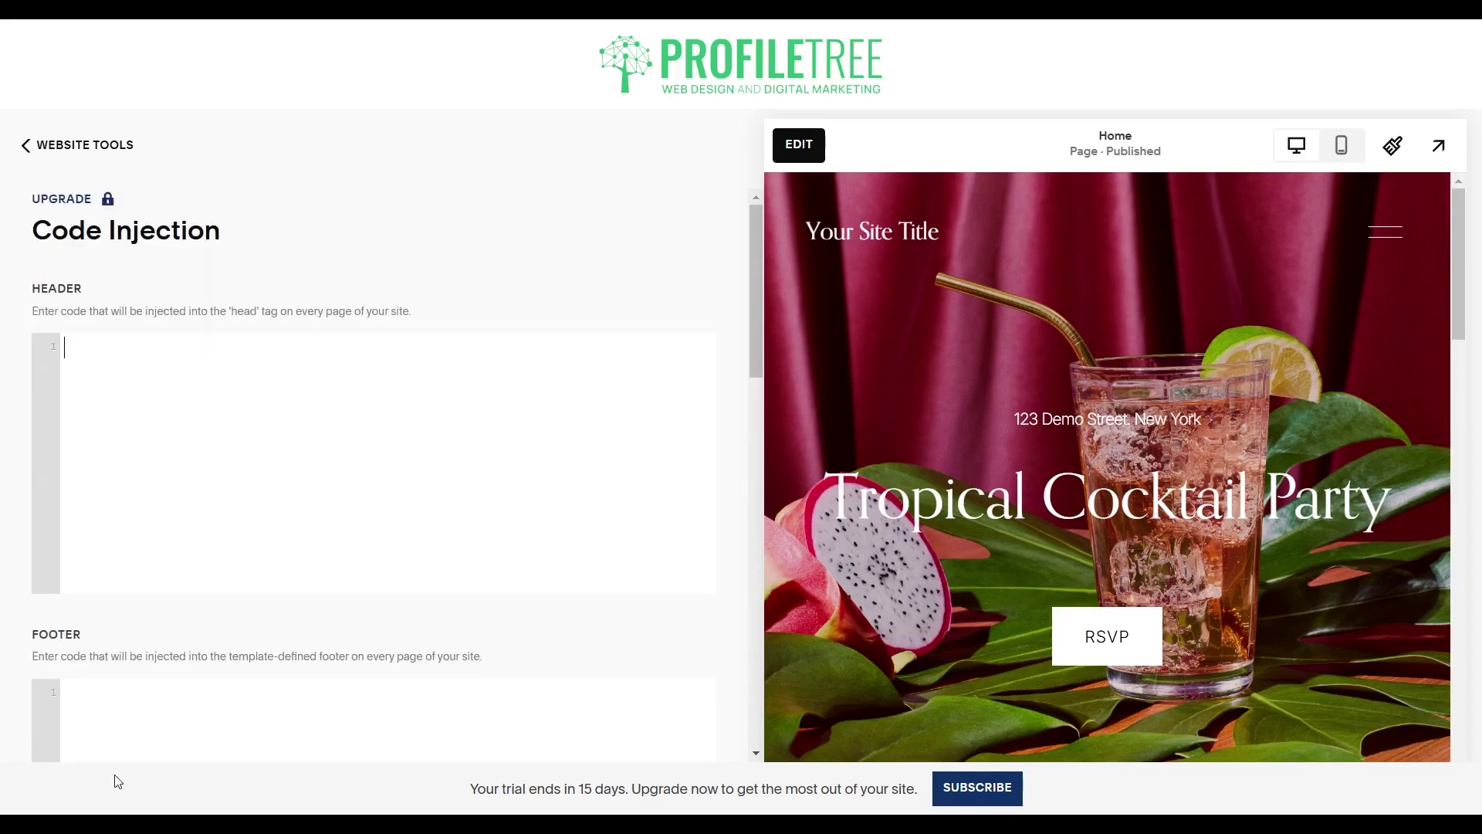
click(133, 753)
Step: Leave the Code Injection page and open the Developer Tools section of the site settings
click(31, 158)
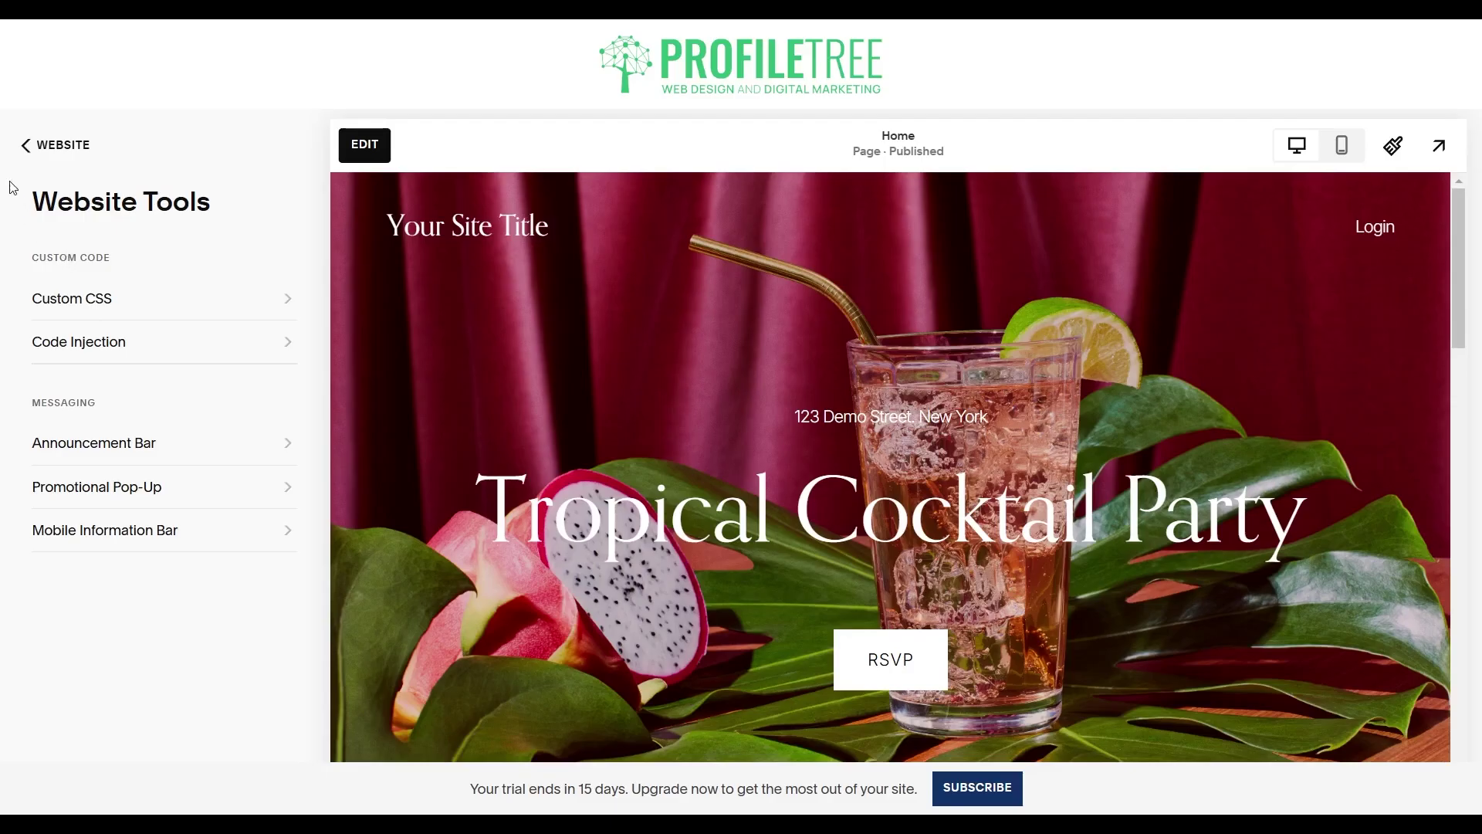
click(34, 159)
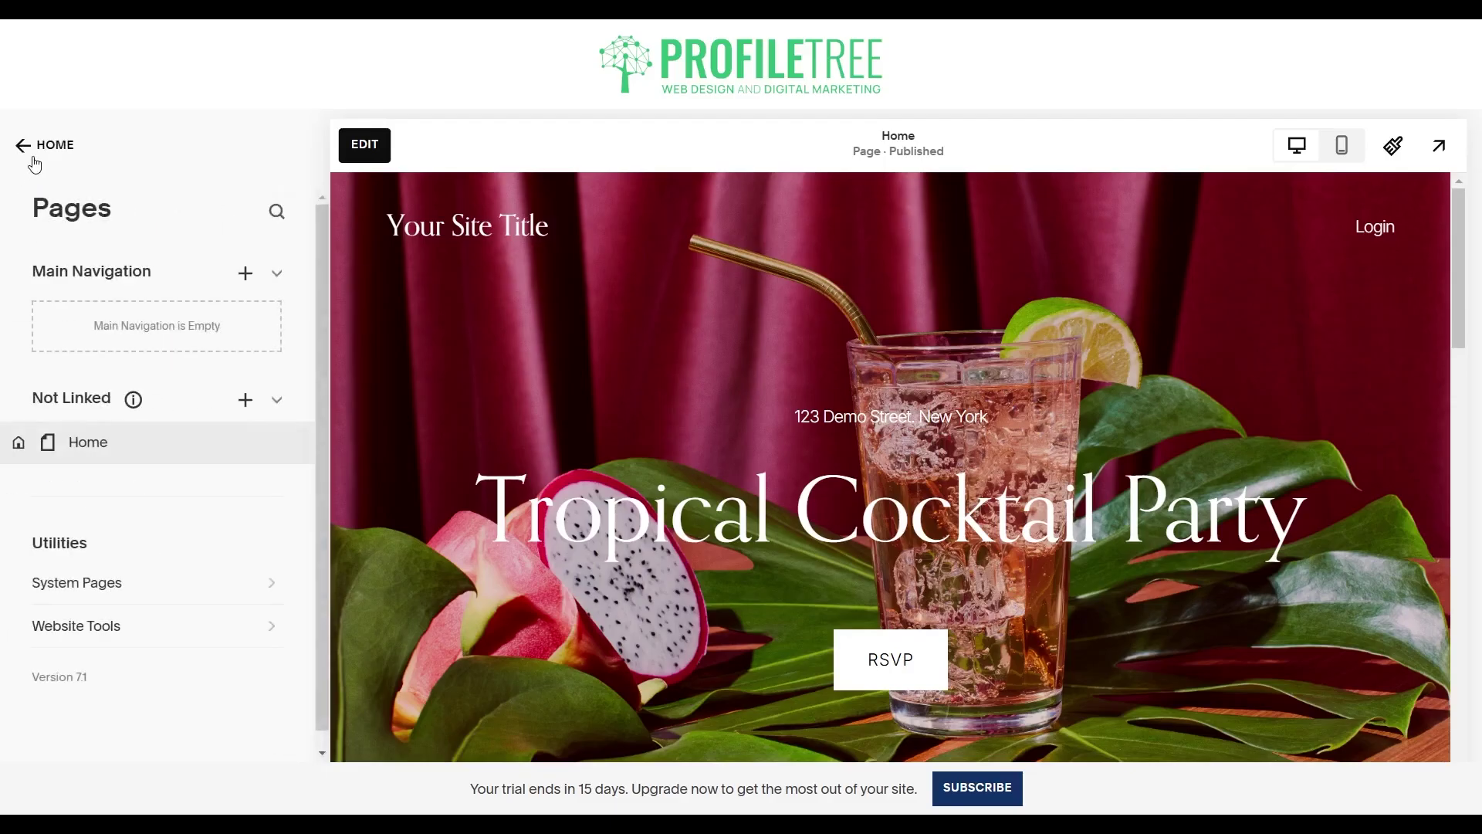
click(34, 159)
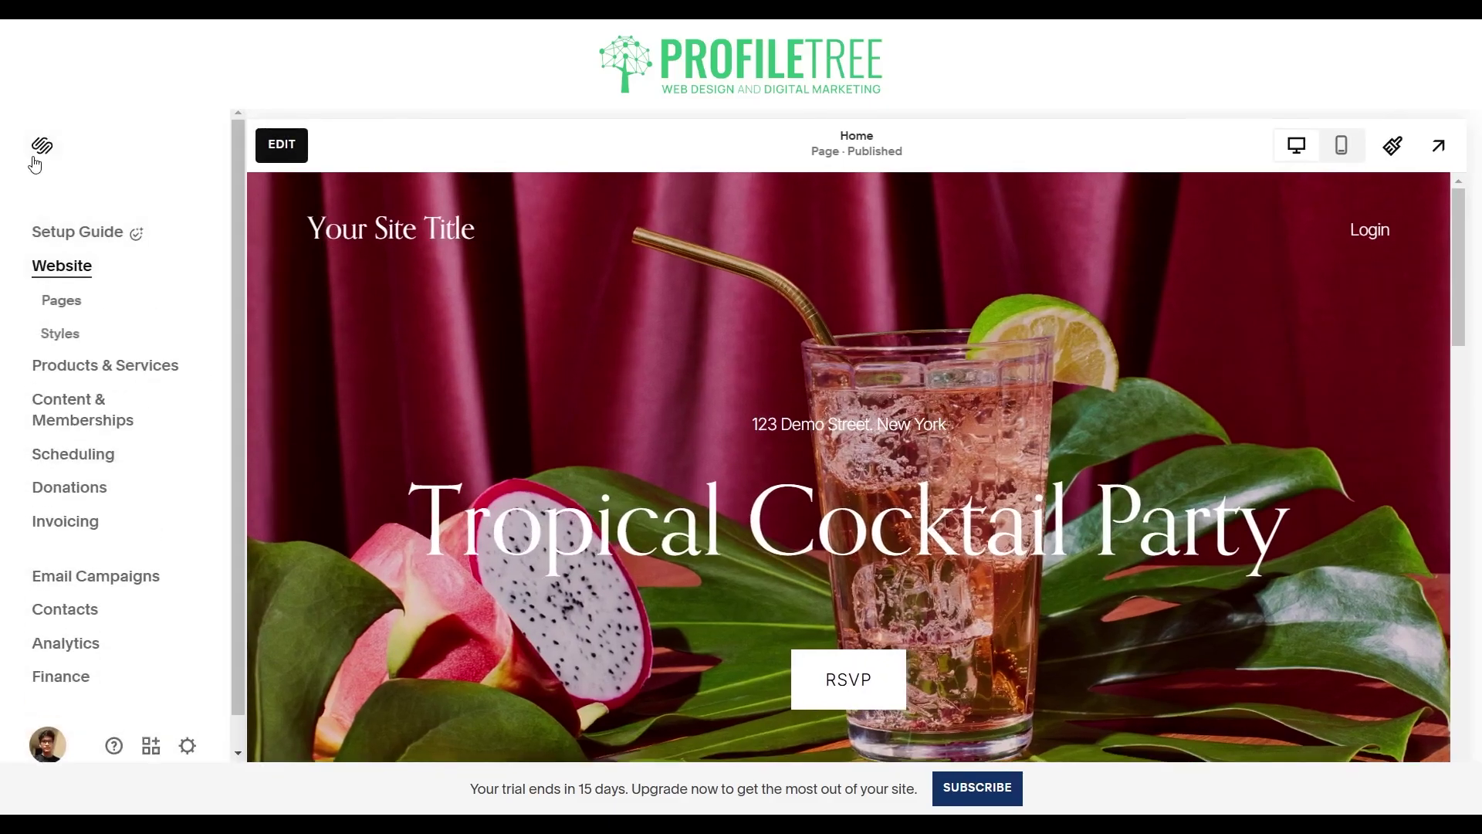
scroll(118, 423, down, 1)
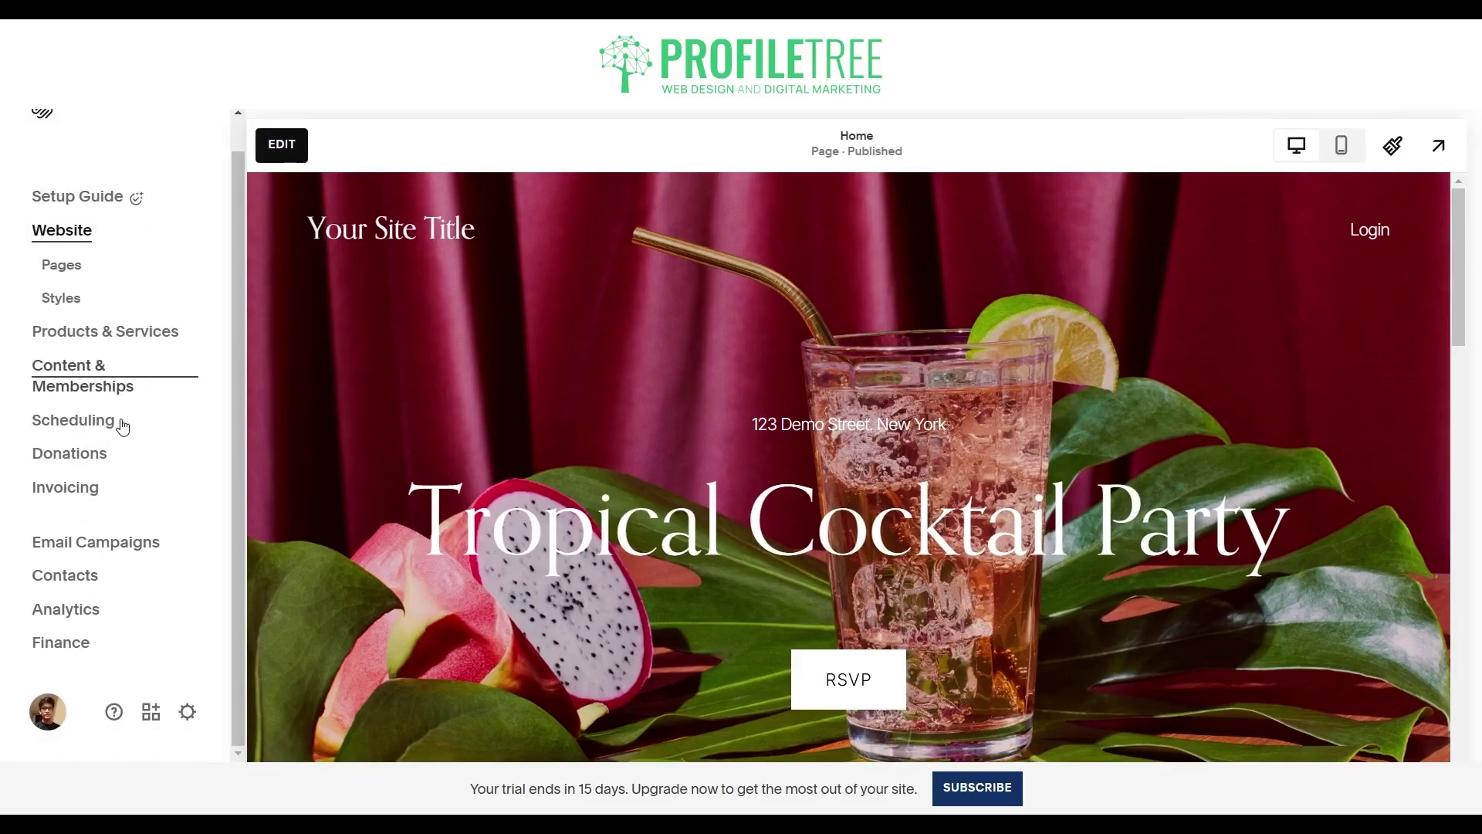
click(187, 711)
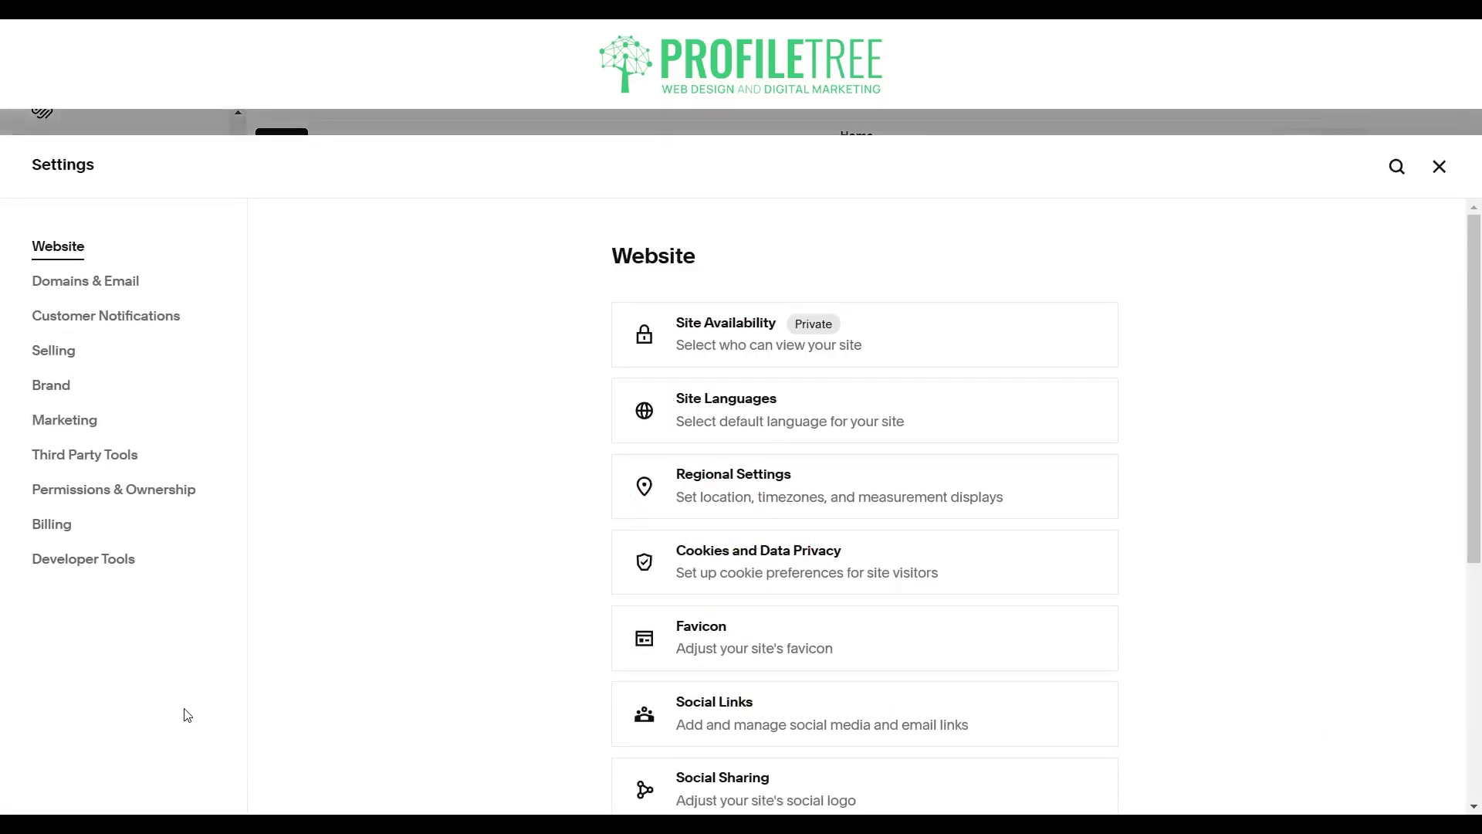
click(128, 577)
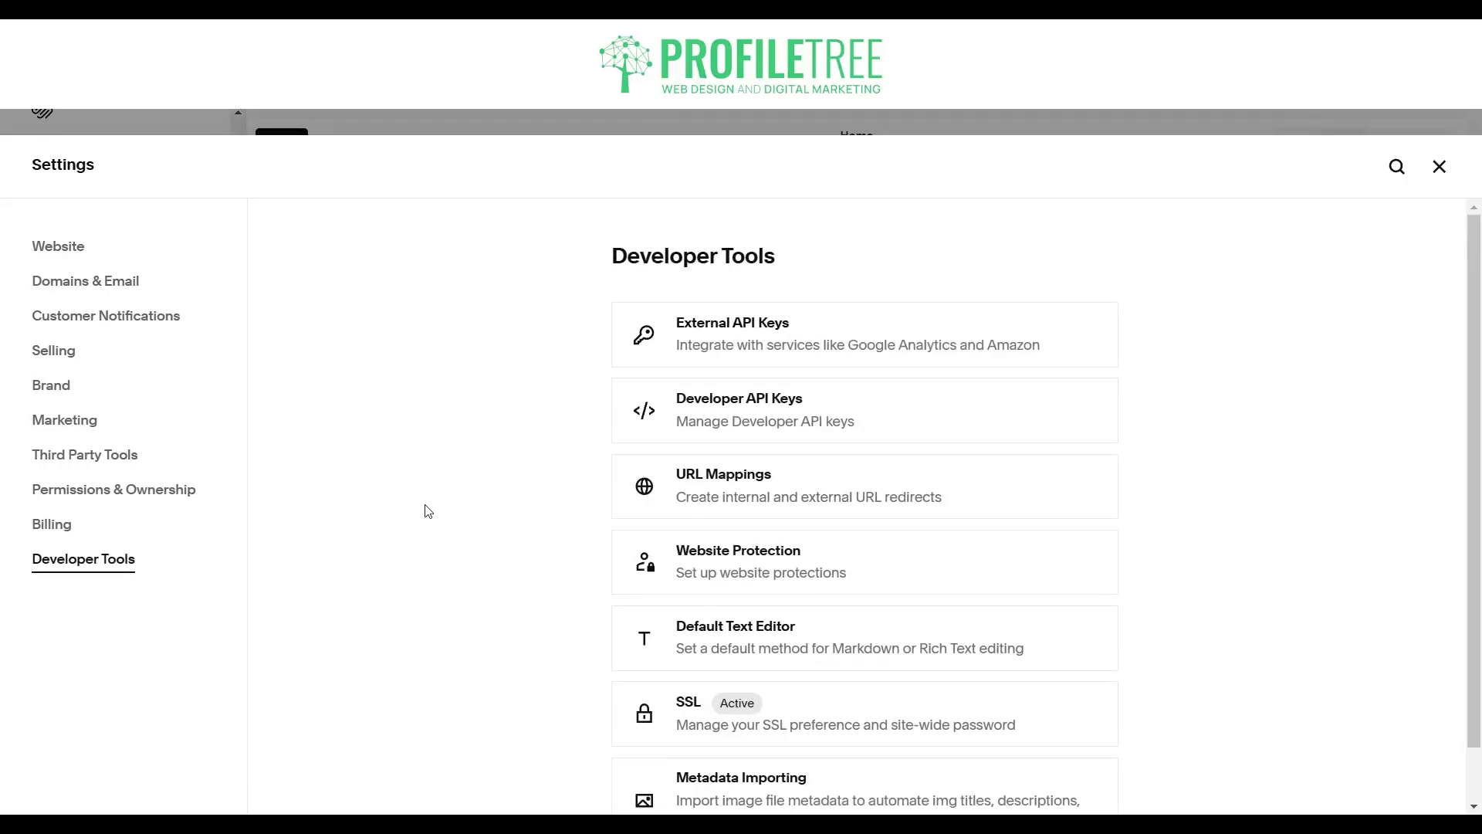
scroll(429, 511, down, 1)
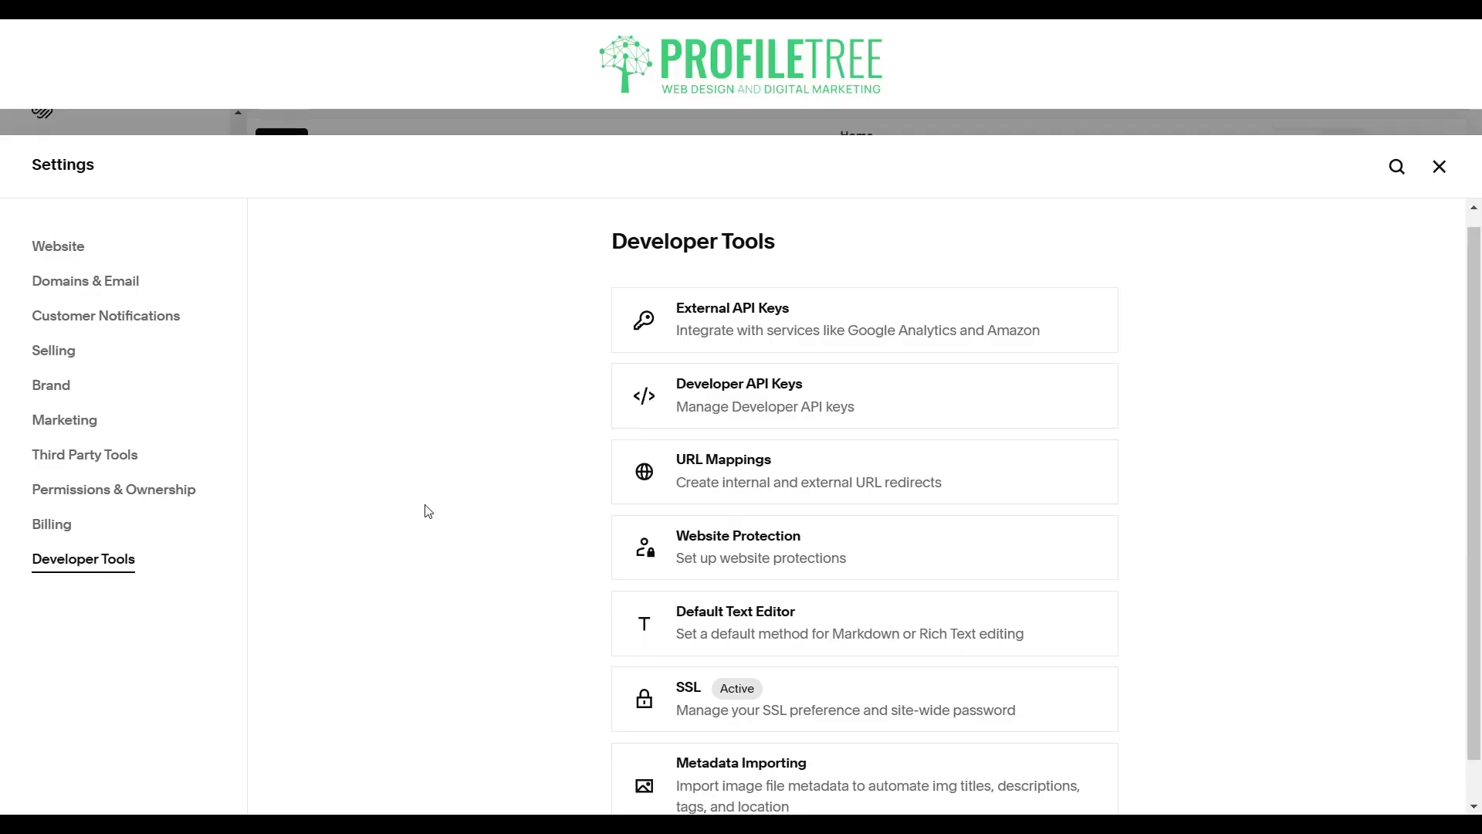
Step: Examine the URL Mappings page, the list of developer tools and the SSL security preferences
click(705, 504)
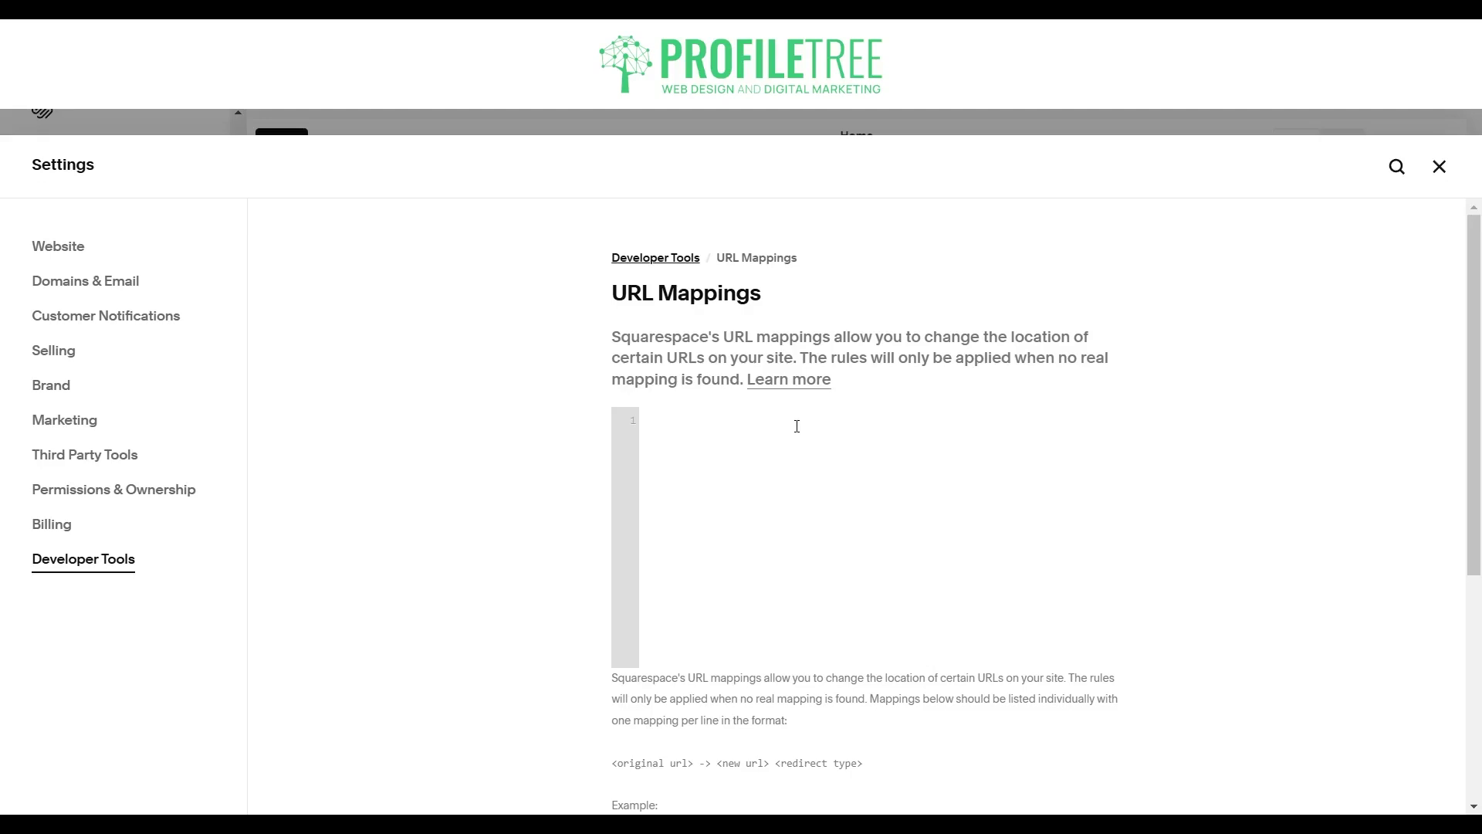
click(75, 571)
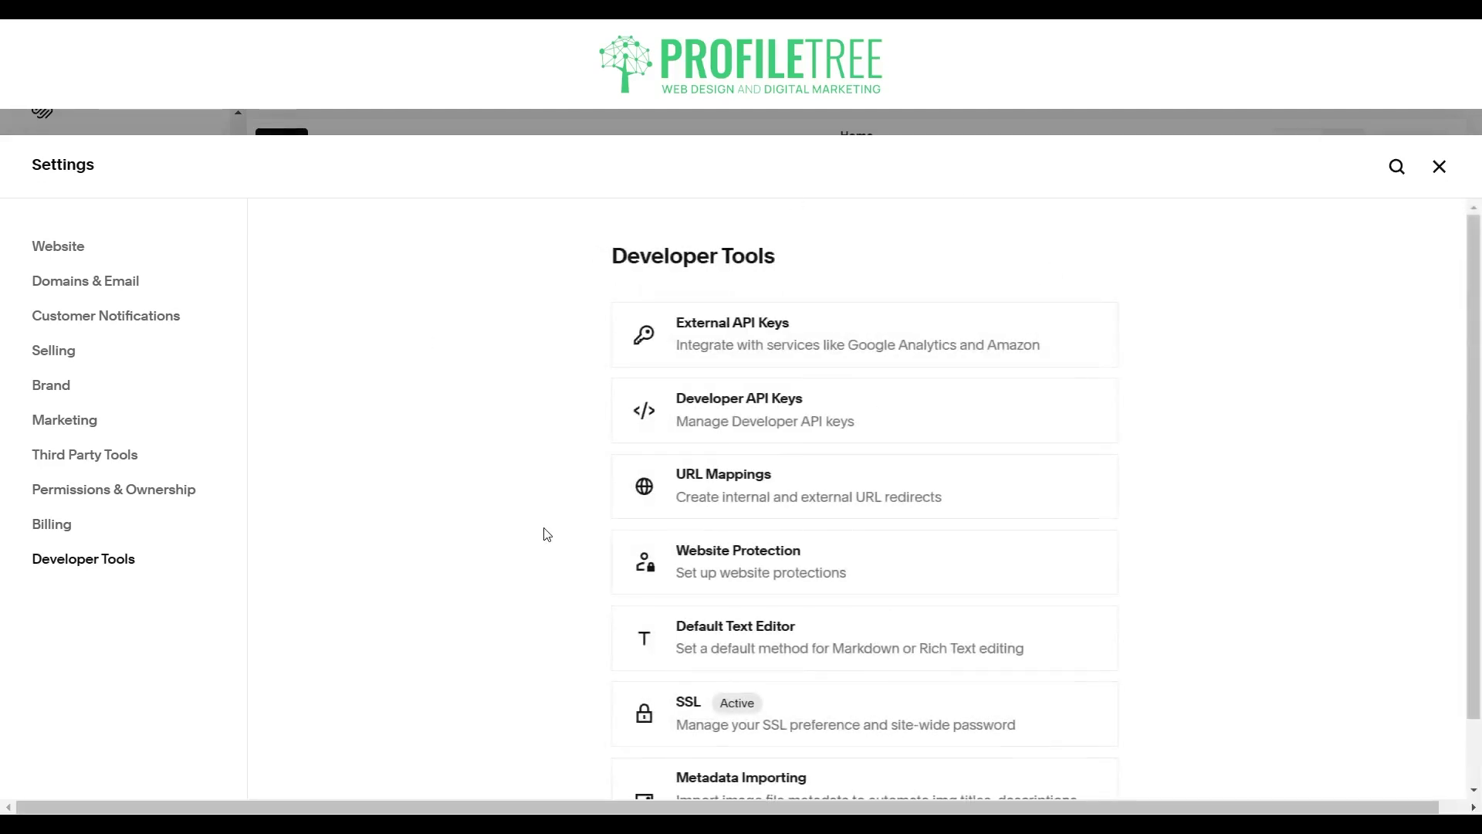
scroll(542, 530, down, 1)
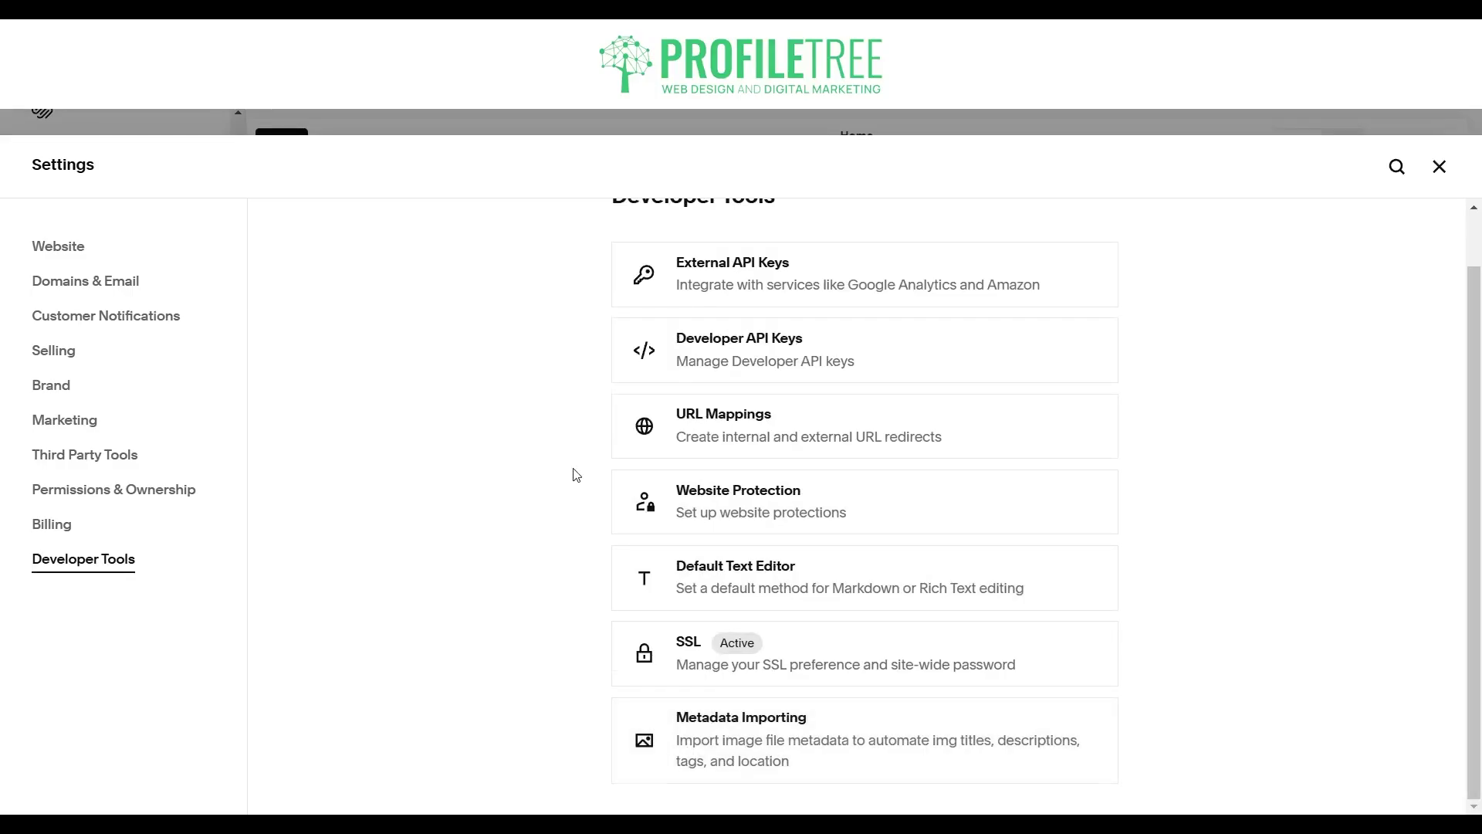
scroll(575, 475, up, 1)
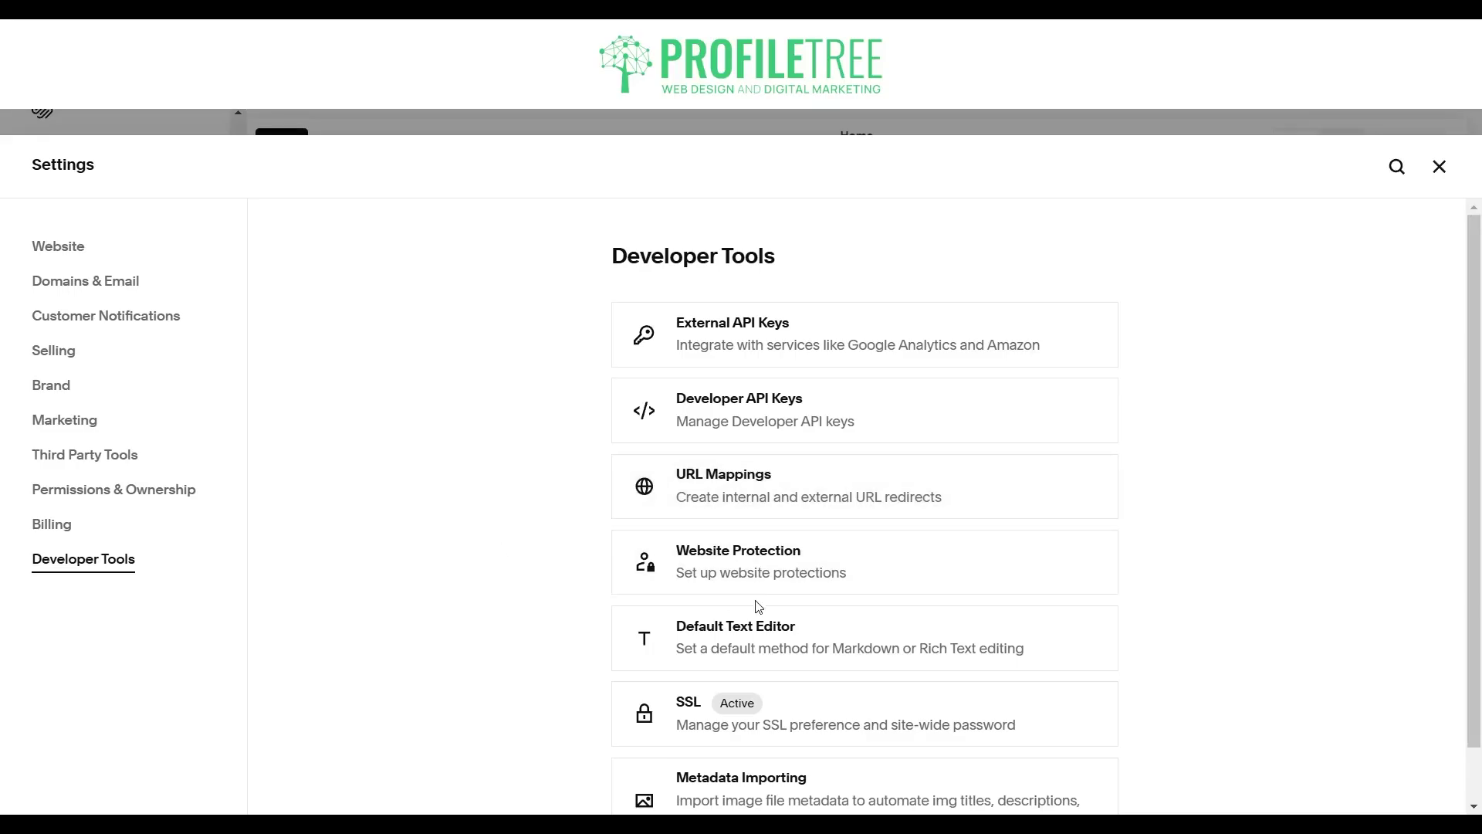
click(708, 718)
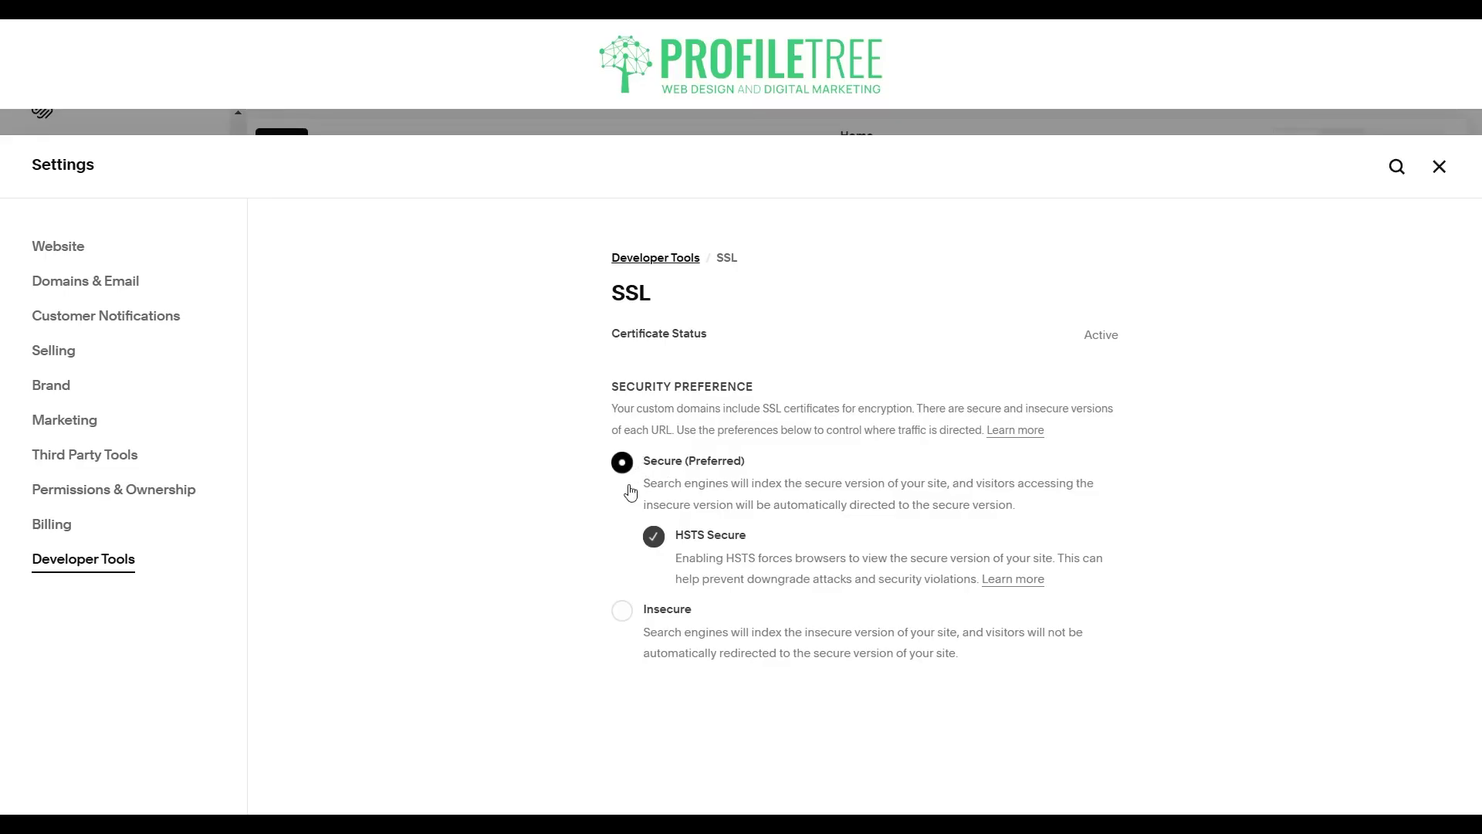
Step: Close the site settings and open the home page for editing
click(1443, 177)
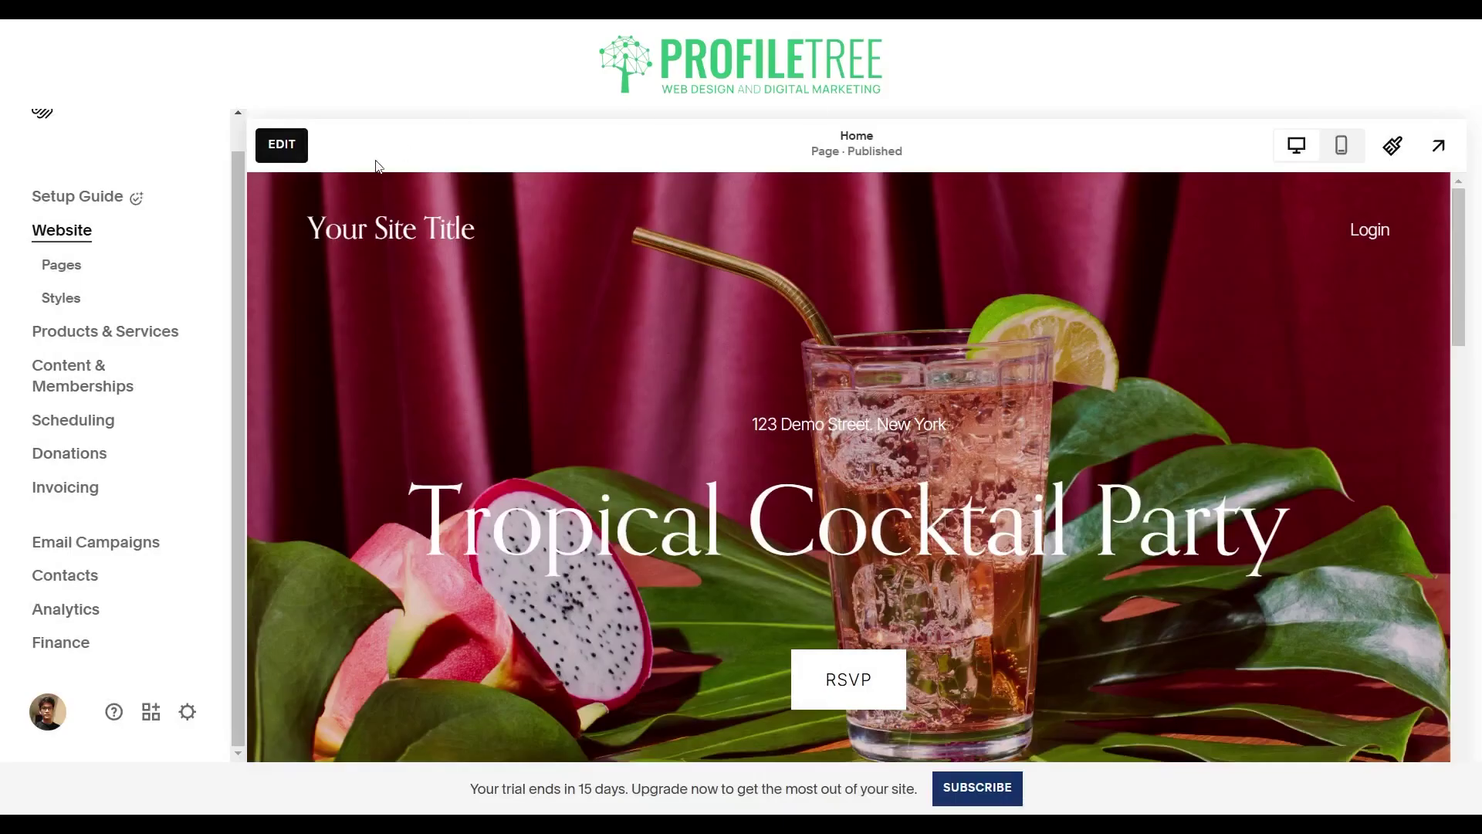
click(286, 149)
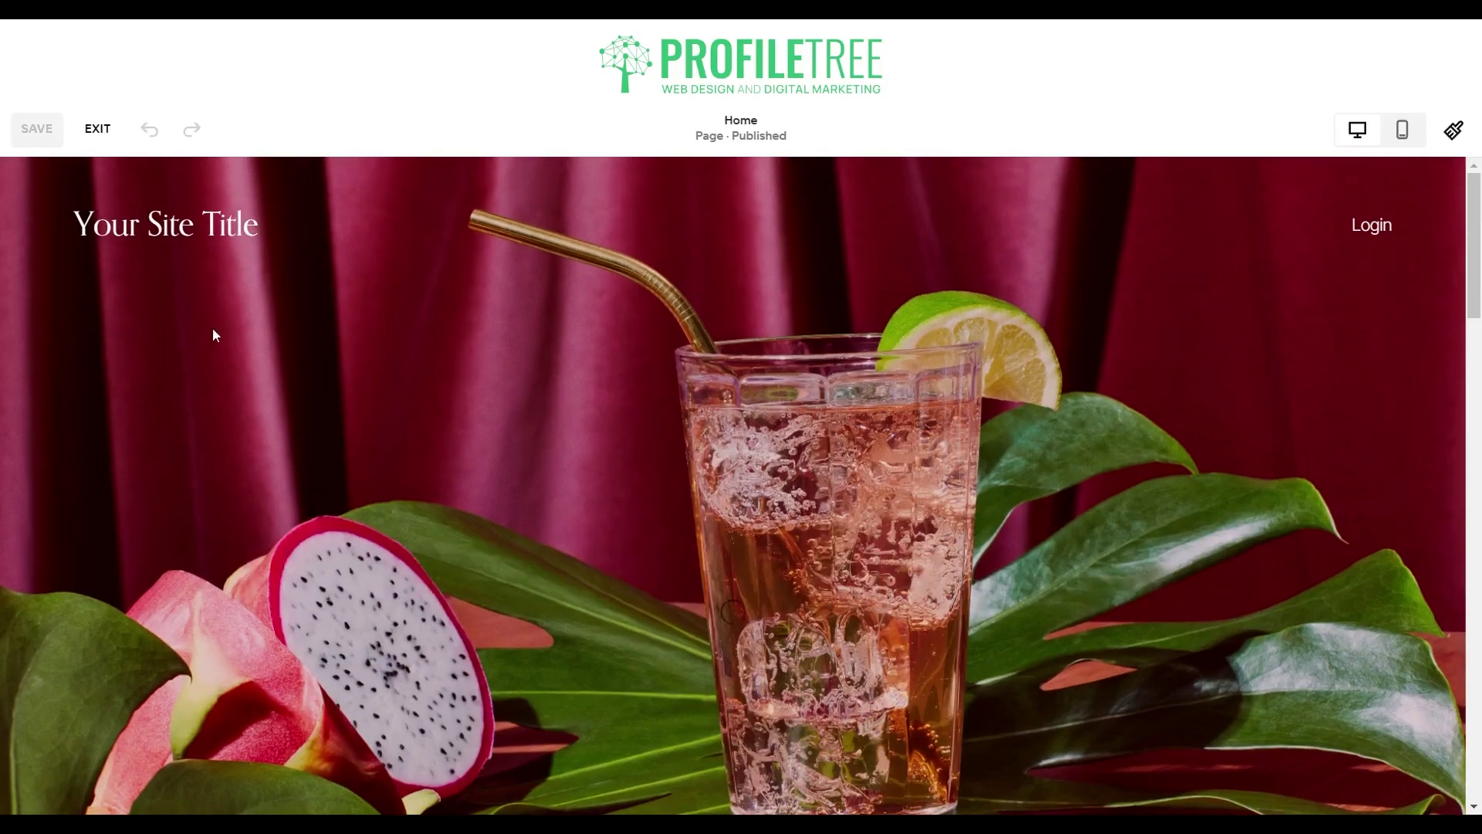
click(107, 328)
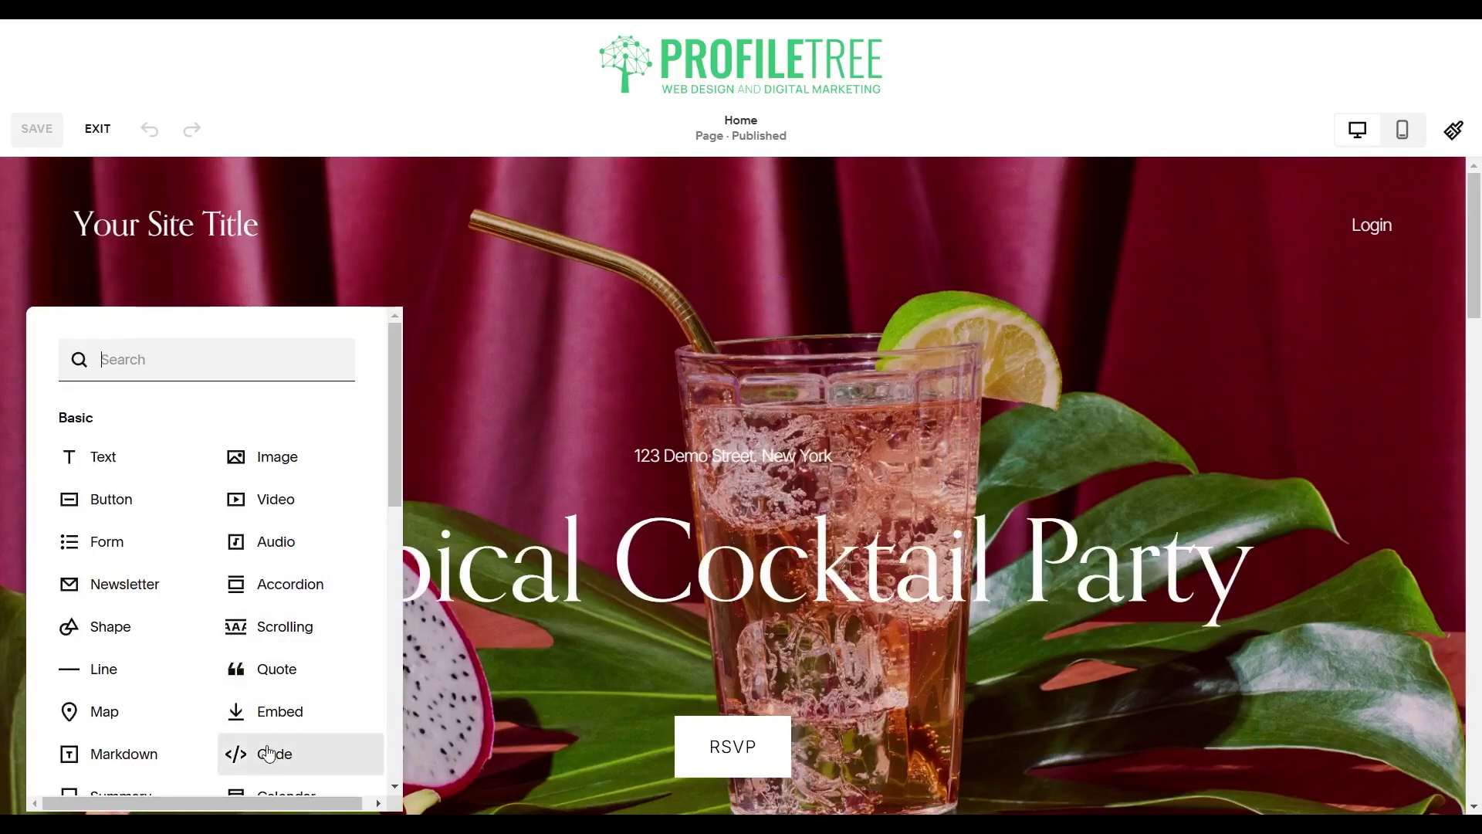
click(269, 755)
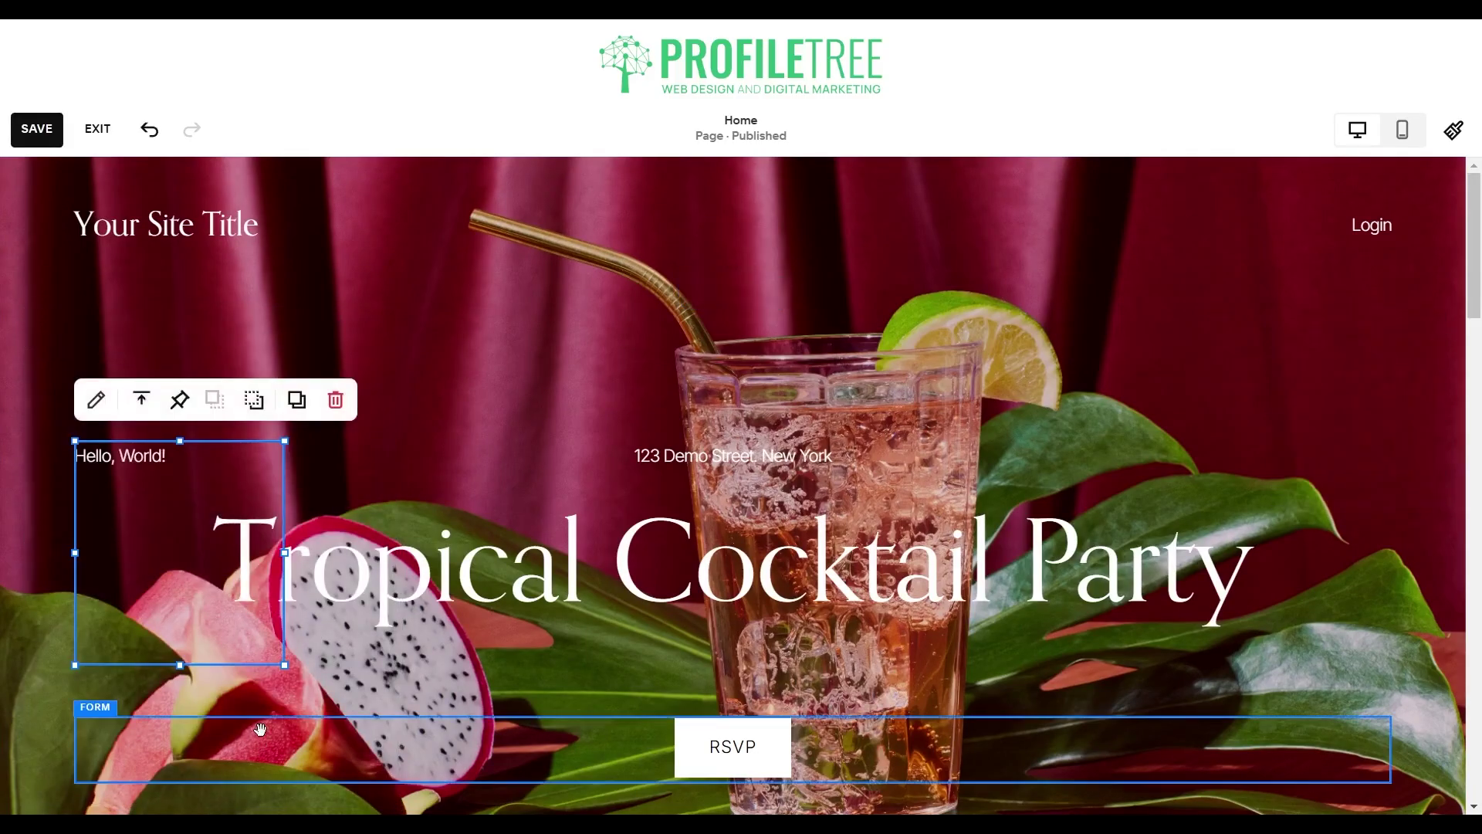
click(335, 399)
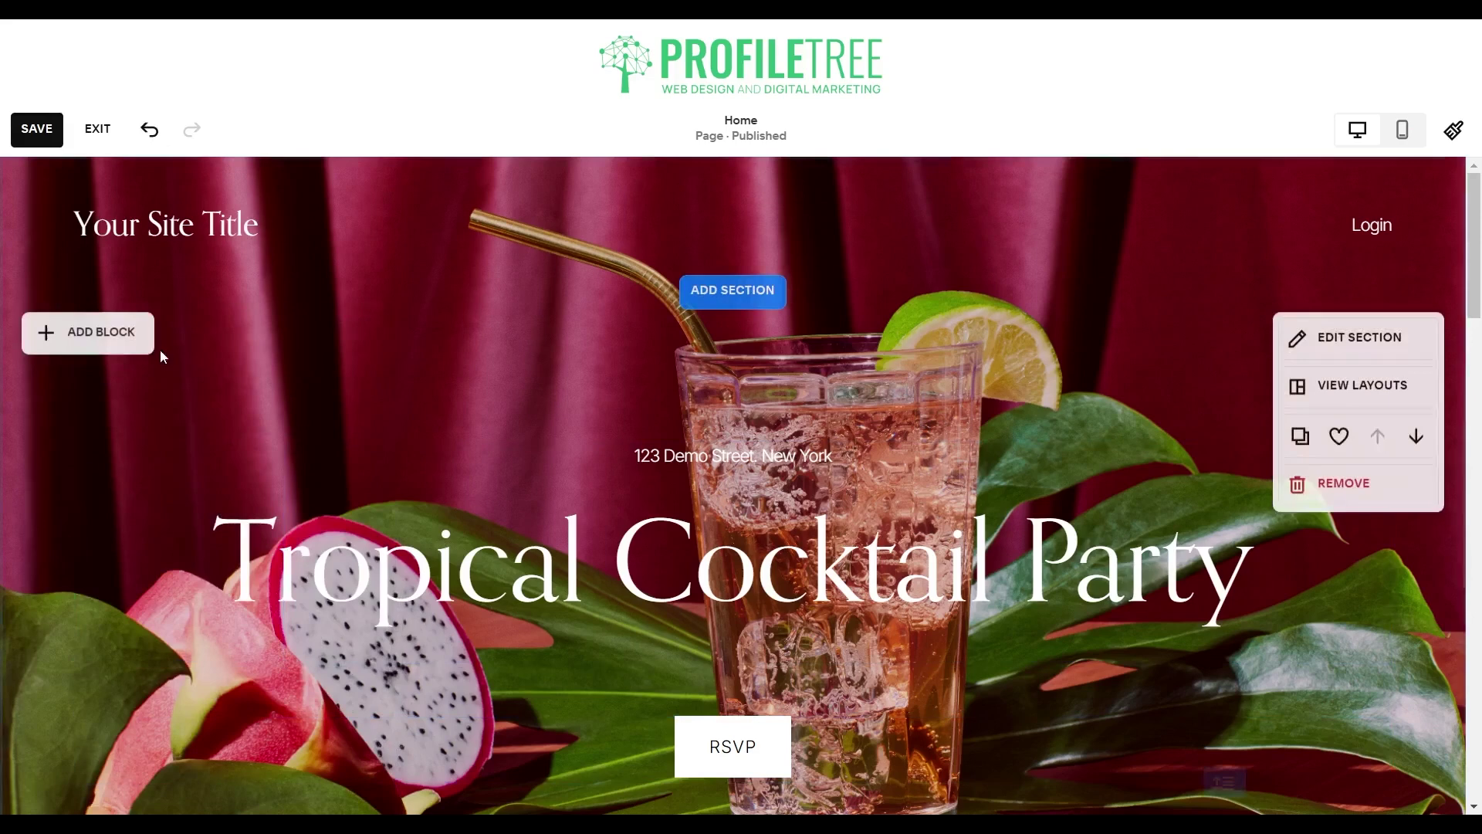
Step: Add an Embed block to the opening section of the home page
click(100, 329)
click(262, 704)
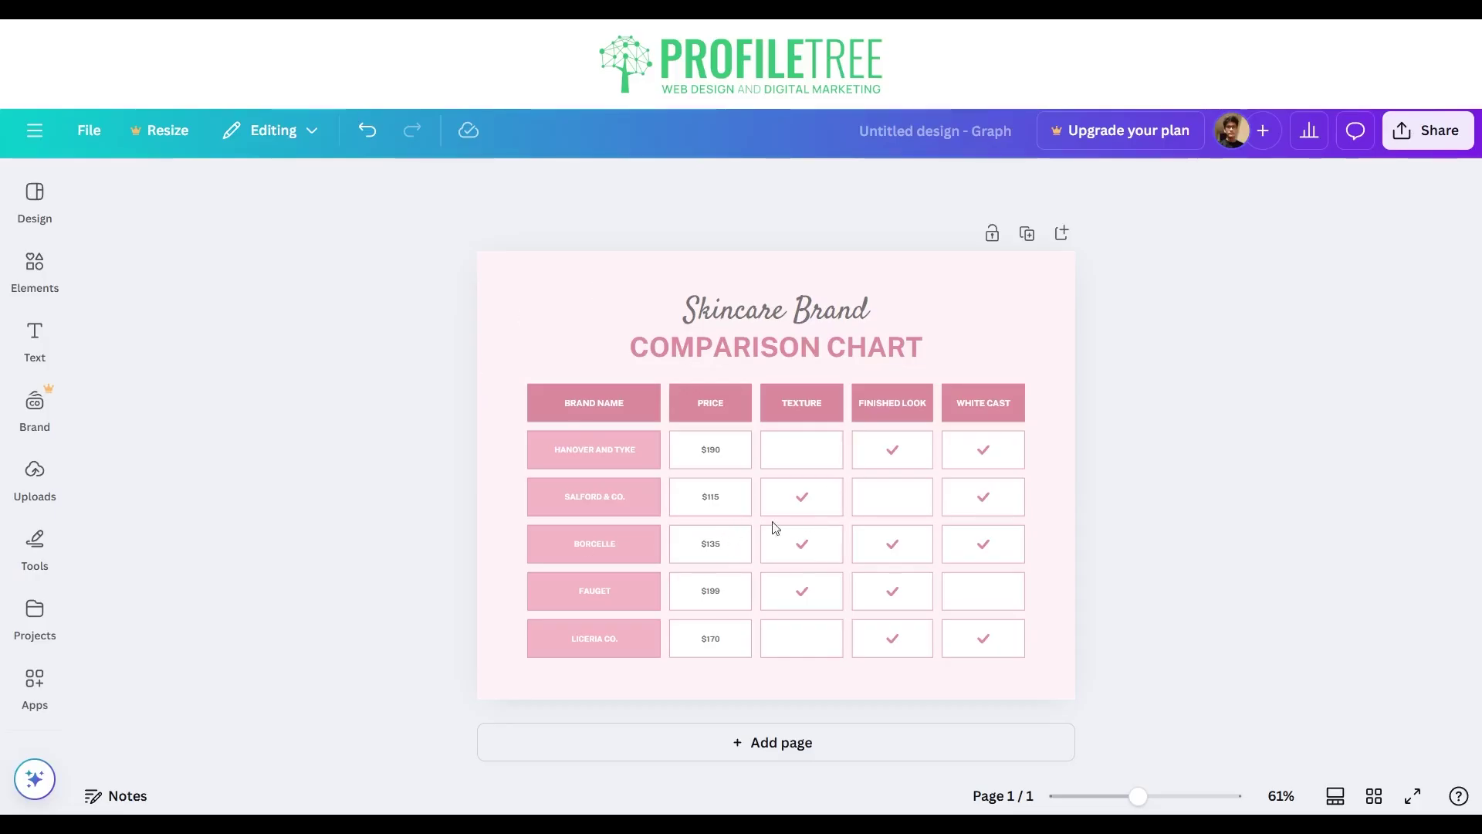
Step: Switch to the Skincare Brand comparison chart in Canva, generate its embed link and copy the smart embed link
click(1415, 148)
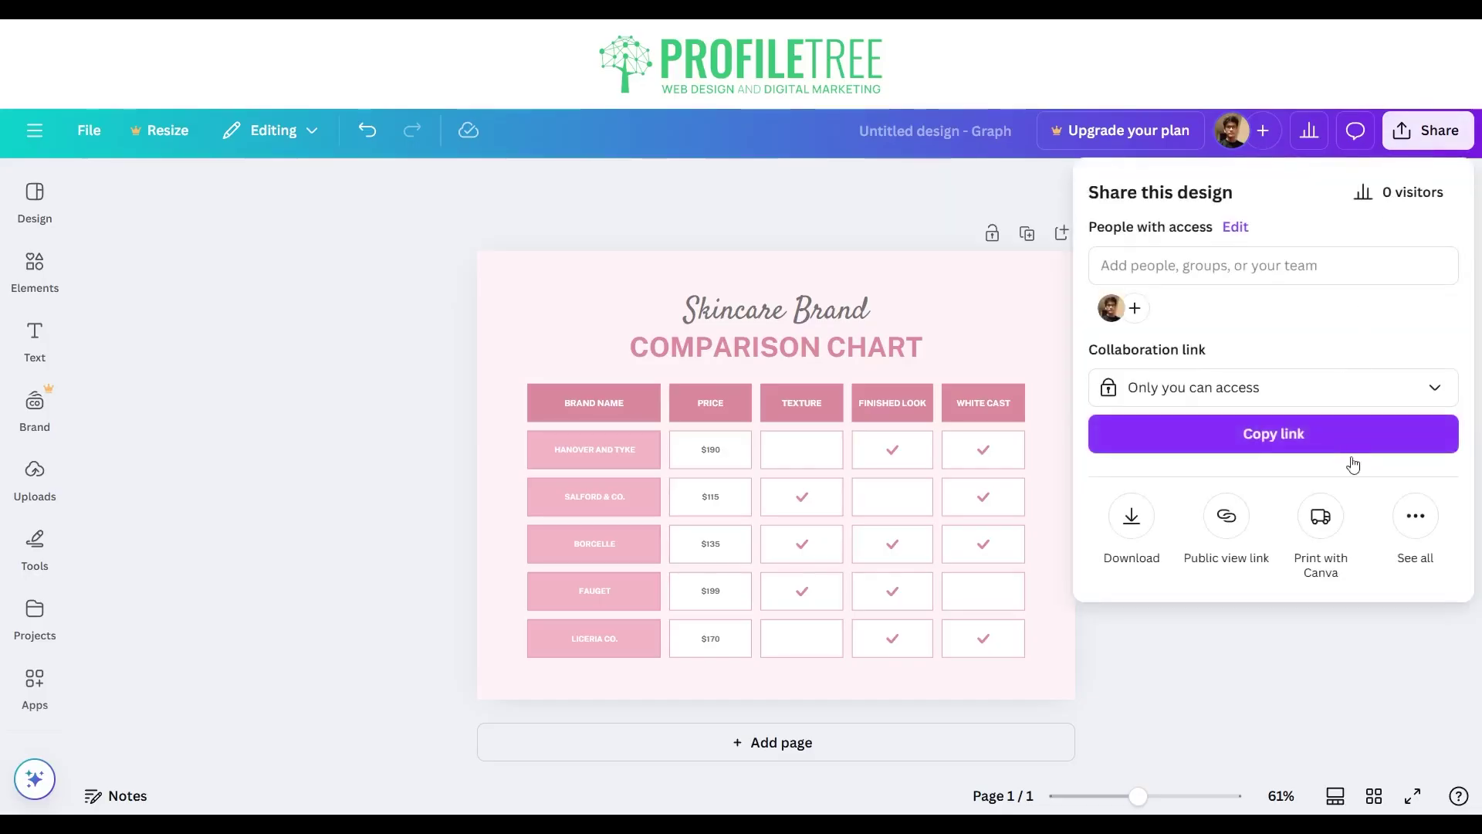
click(1415, 524)
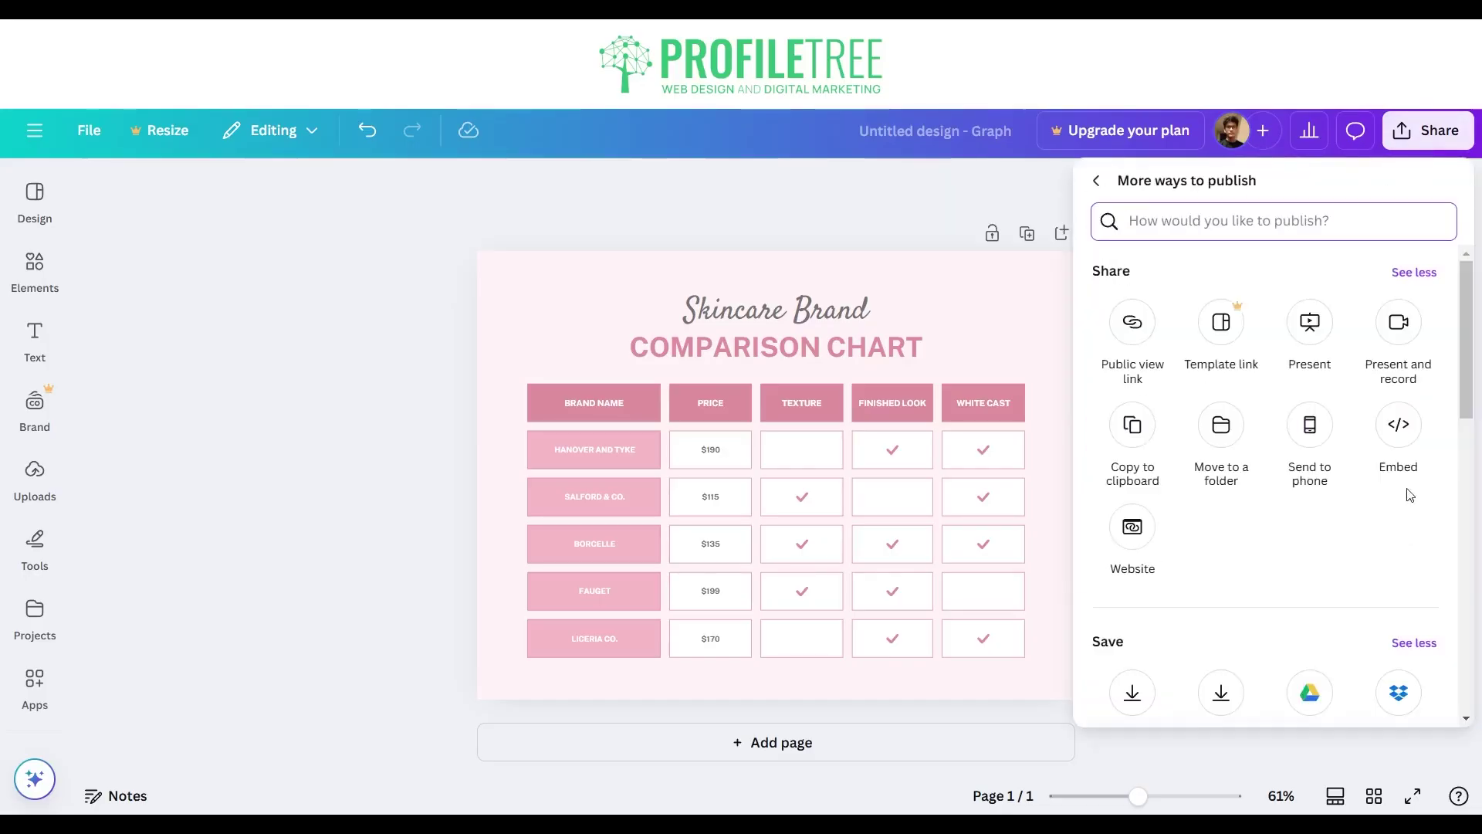
click(1394, 429)
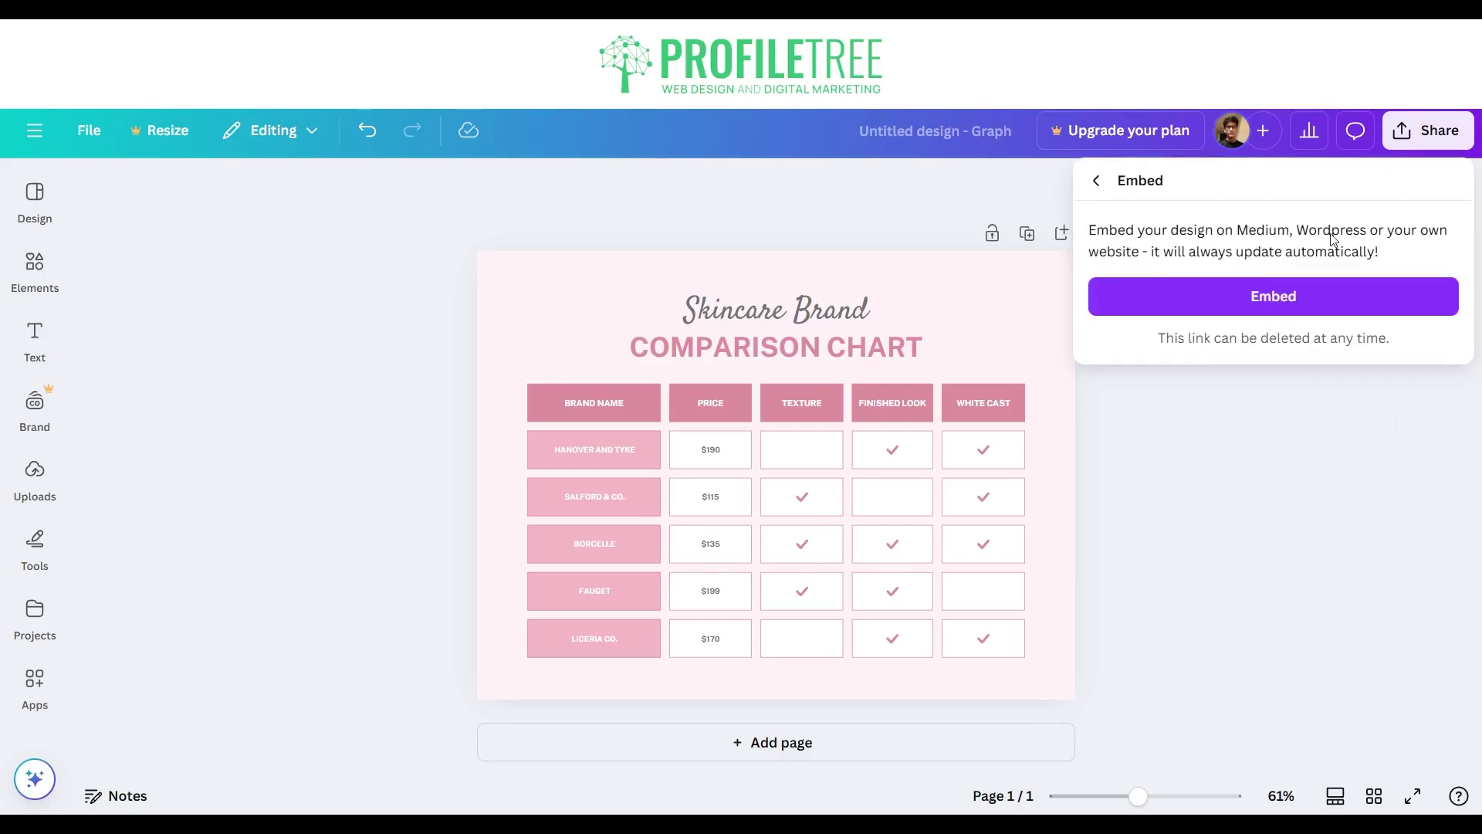
click(1221, 304)
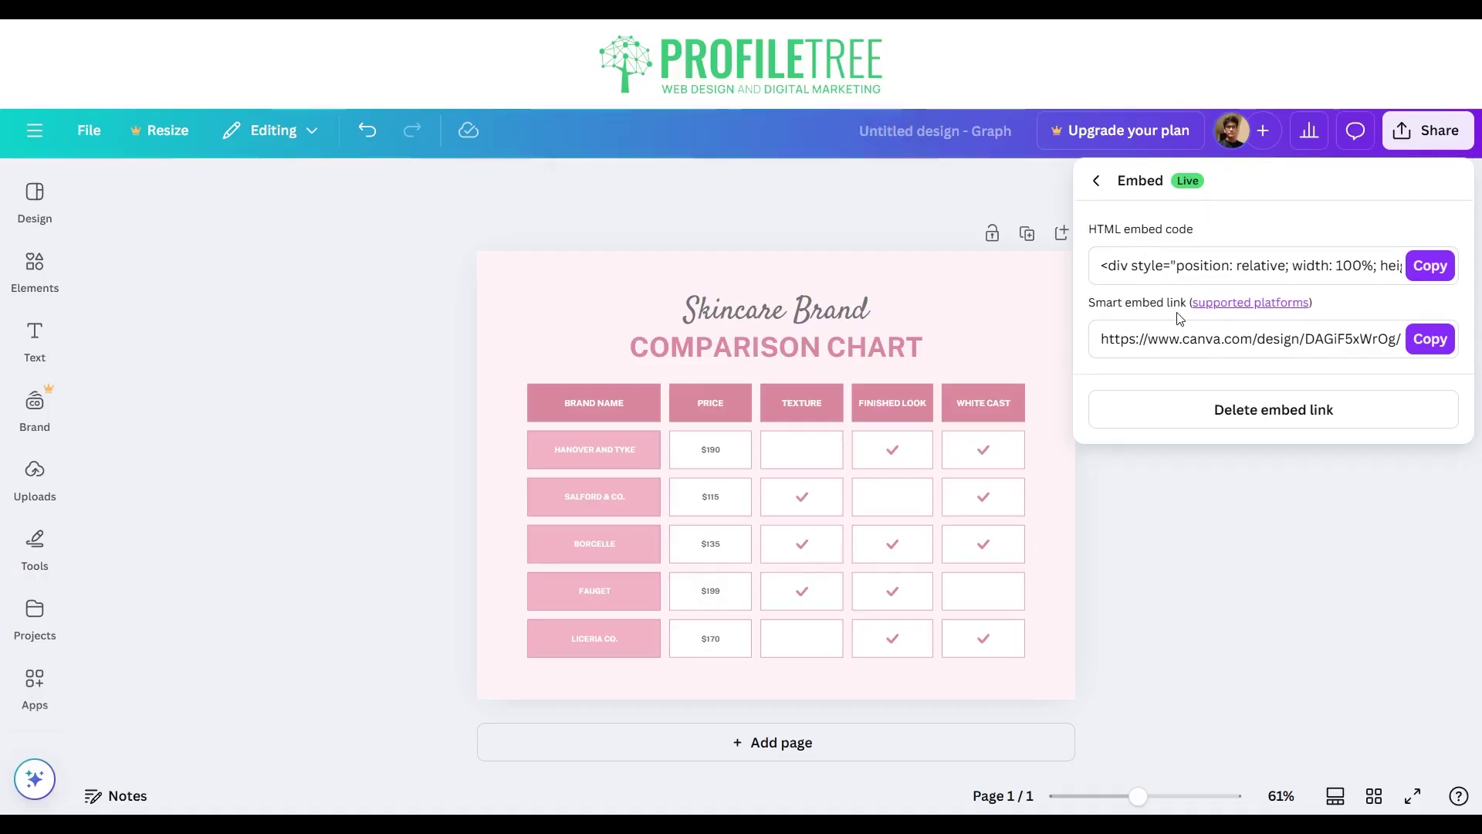
click(1425, 351)
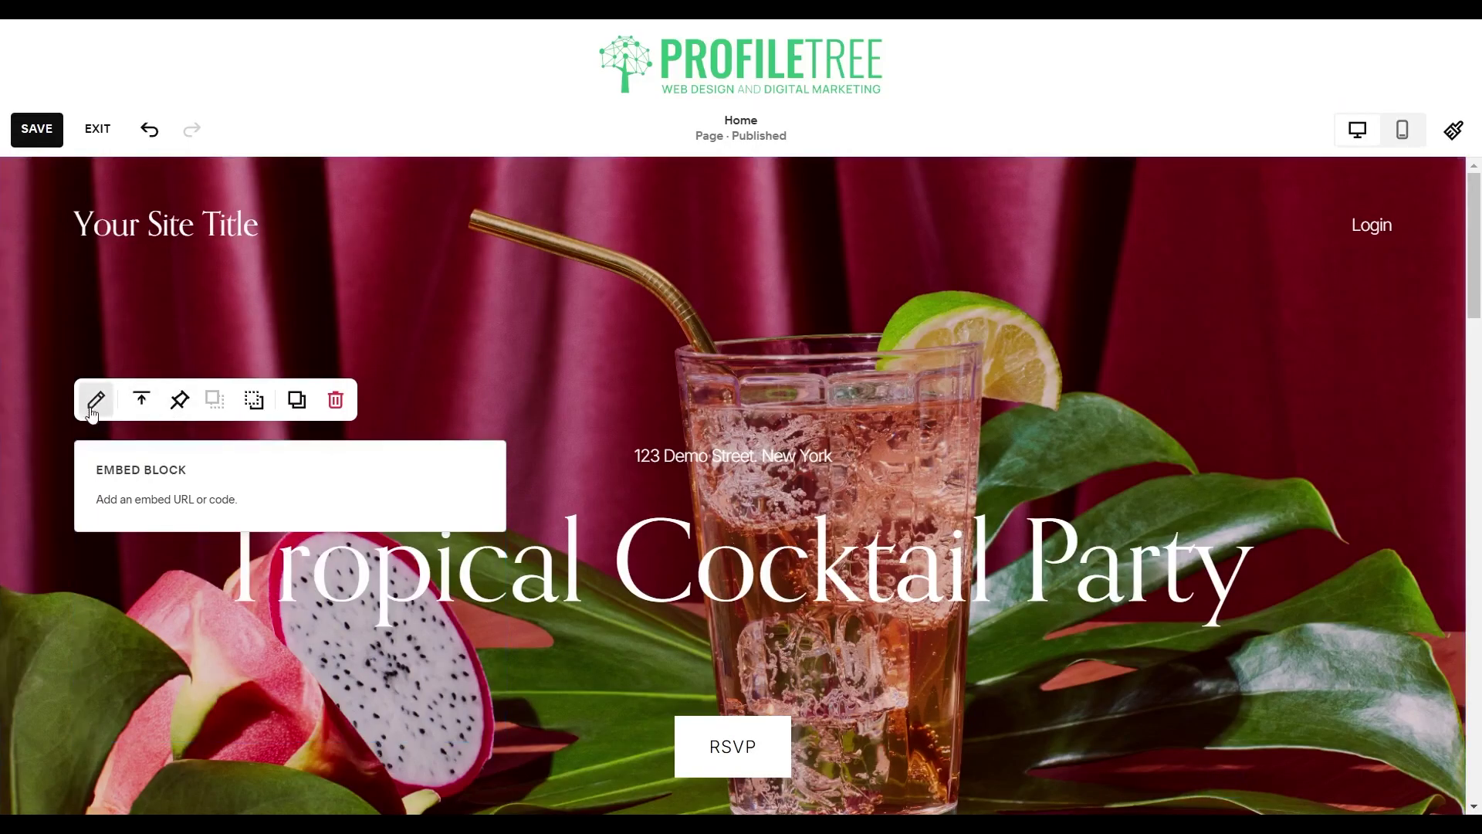
Step: Back in Squarespace, paste the copied Canva link as the Embed block's link and close its content settings
click(96, 400)
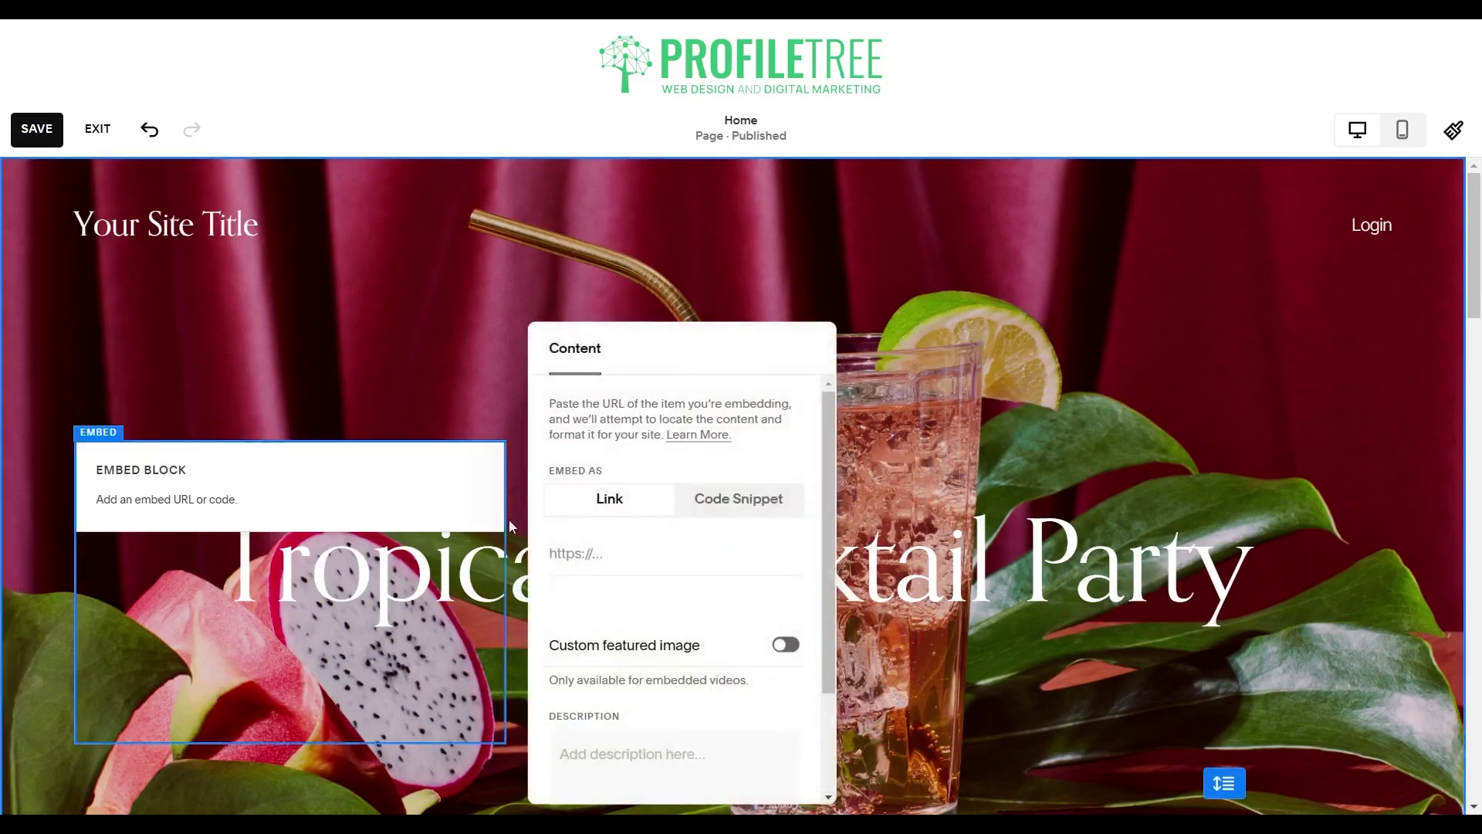
click(592, 547)
key(ctrl+v)
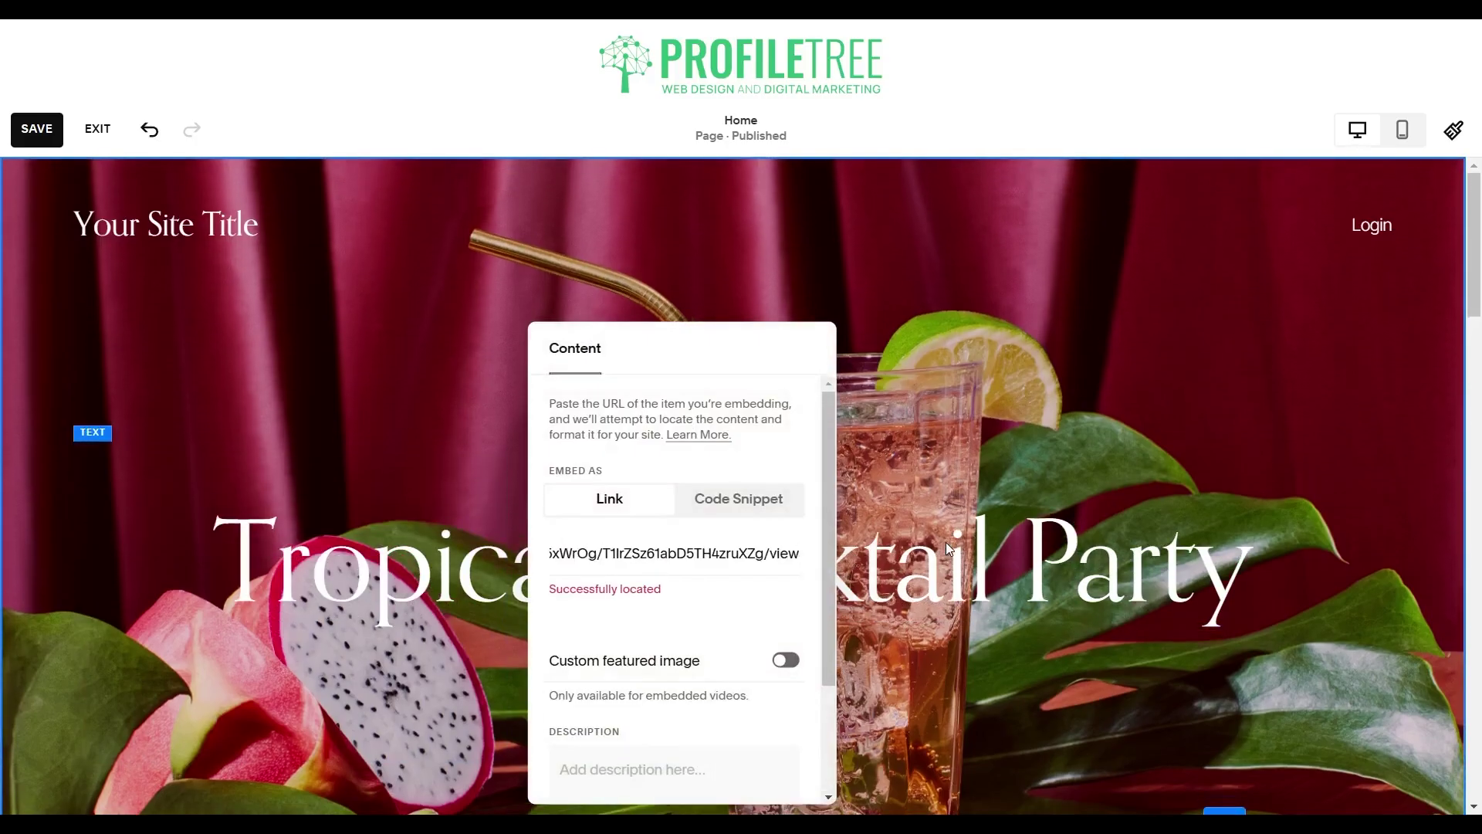
click(946, 541)
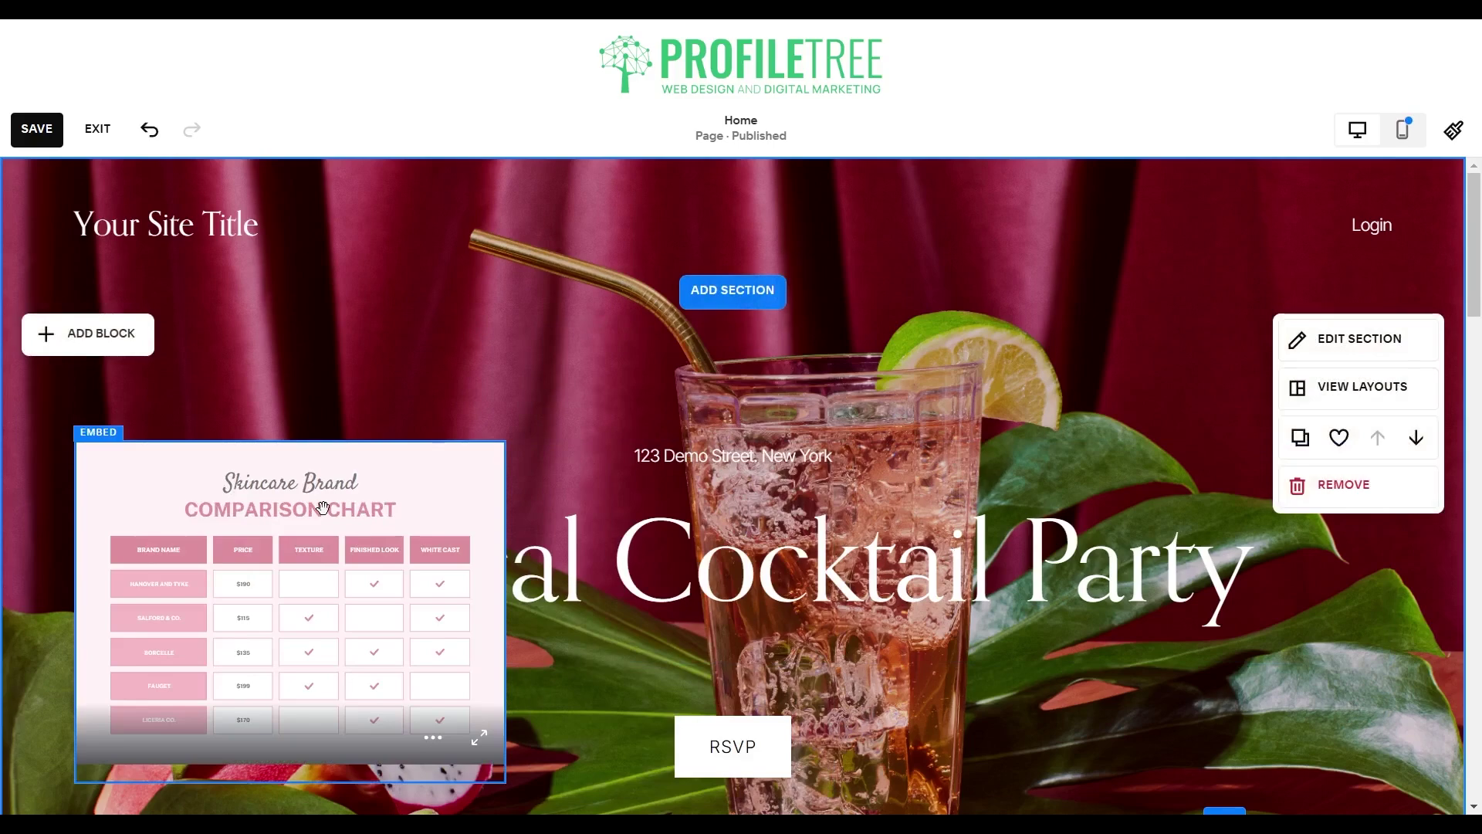
Step: Widen the embedded comparison chart to span the full content width of the opening section and check its display
click(323, 507)
scroll(494, 487, down, 3)
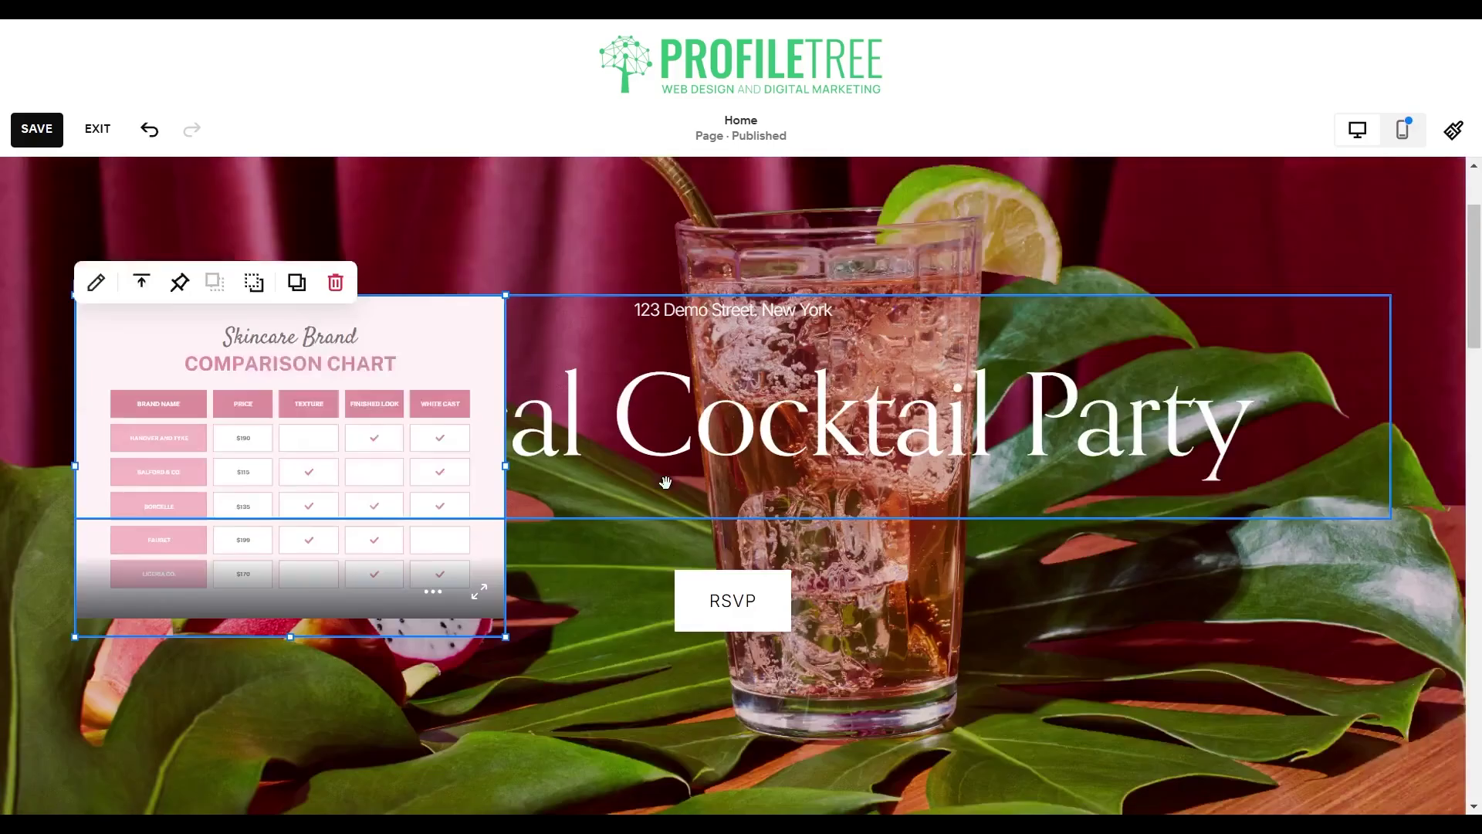
drag(510, 494, 898, 533)
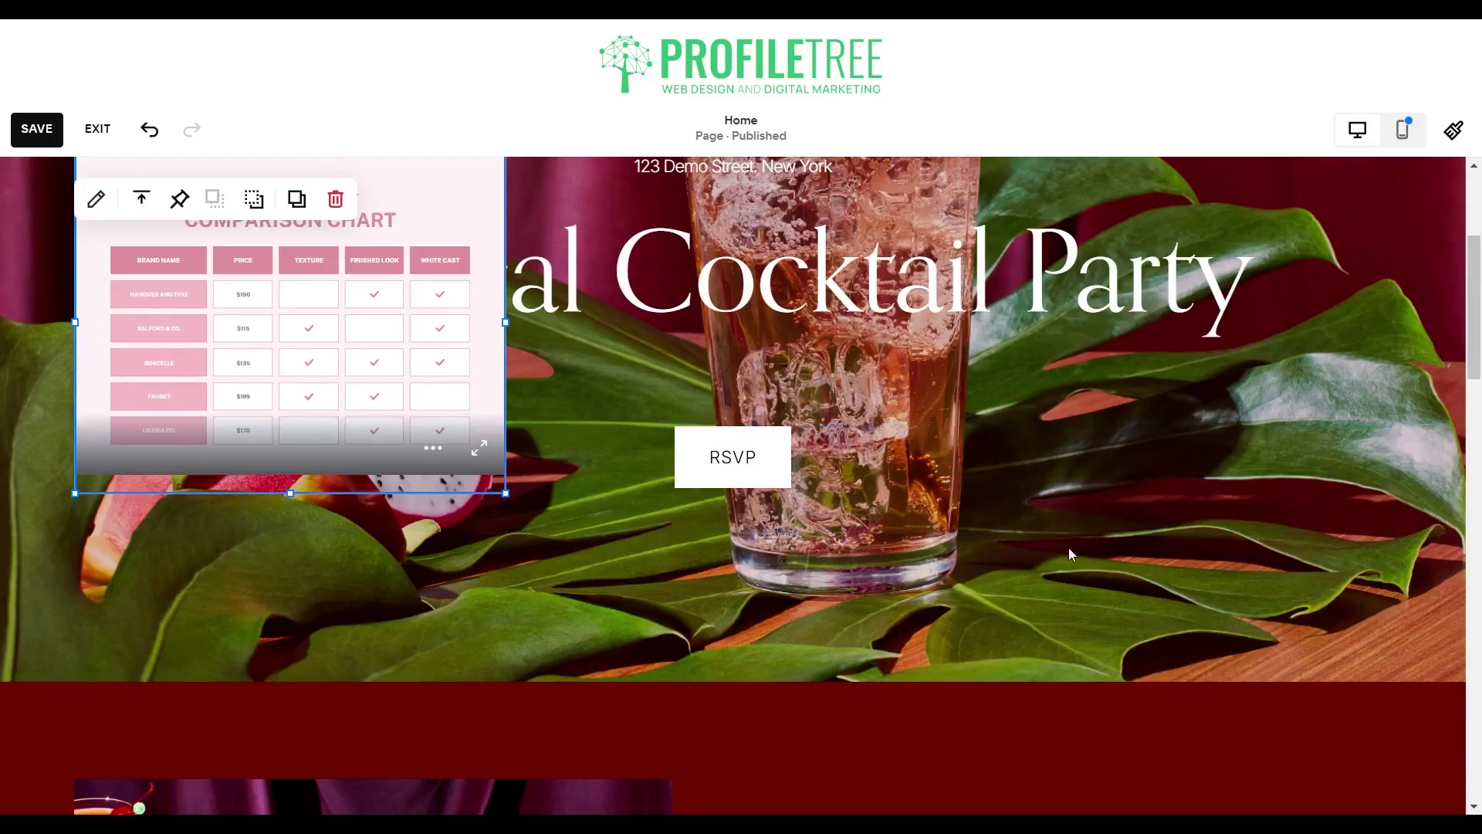
click(559, 329)
click(490, 314)
drag(490, 315, 1397, 392)
click(497, 473)
scroll(500, 474, down, 6)
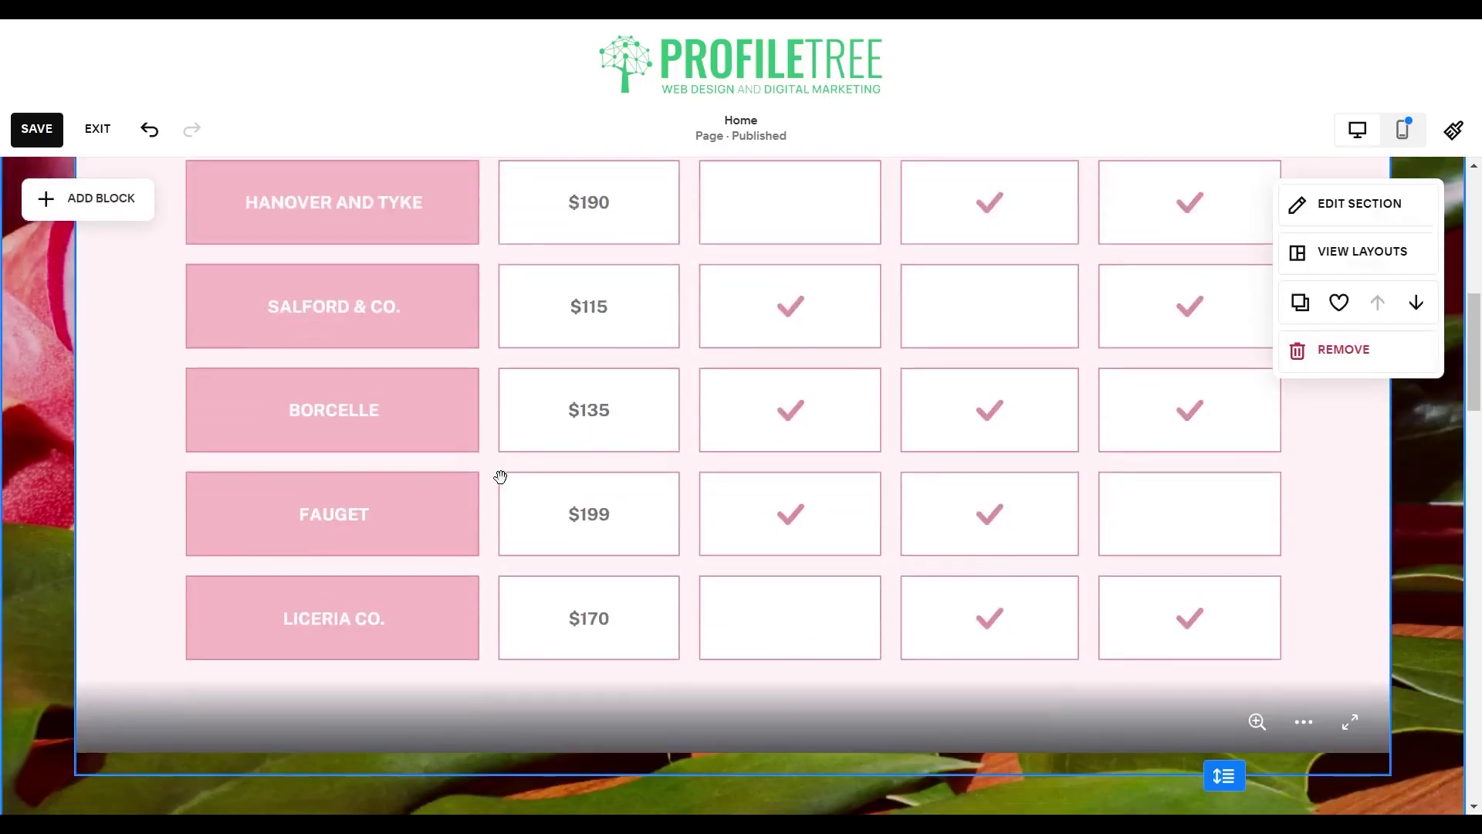
scroll(516, 486, up, 4)
scroll(525, 469, up, 5)
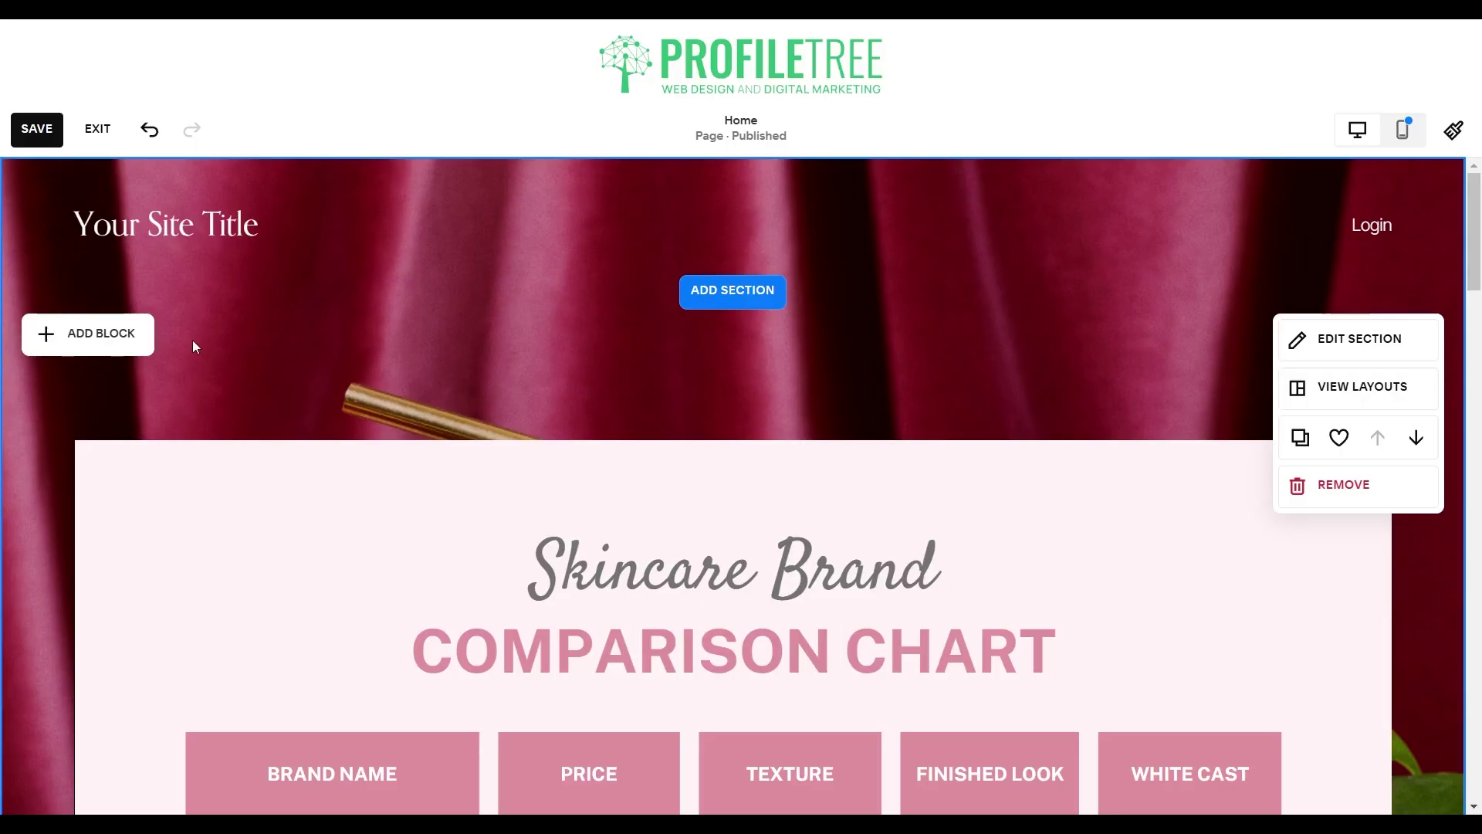
Step: Review the embedded comparison chart and delete its Embed block from the opening section
scroll(289, 355, down, 10)
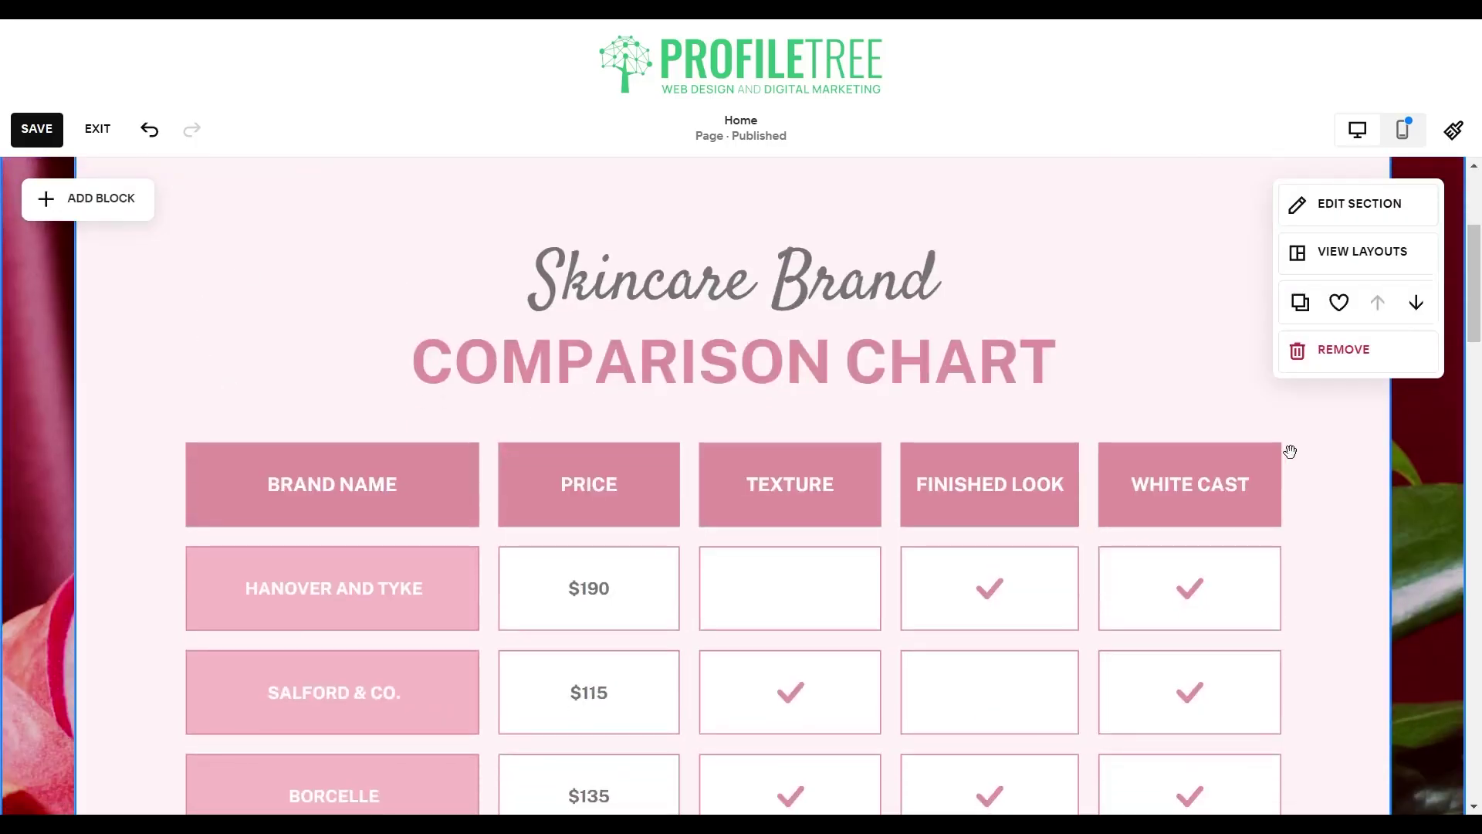
scroll(395, 486, down, 1)
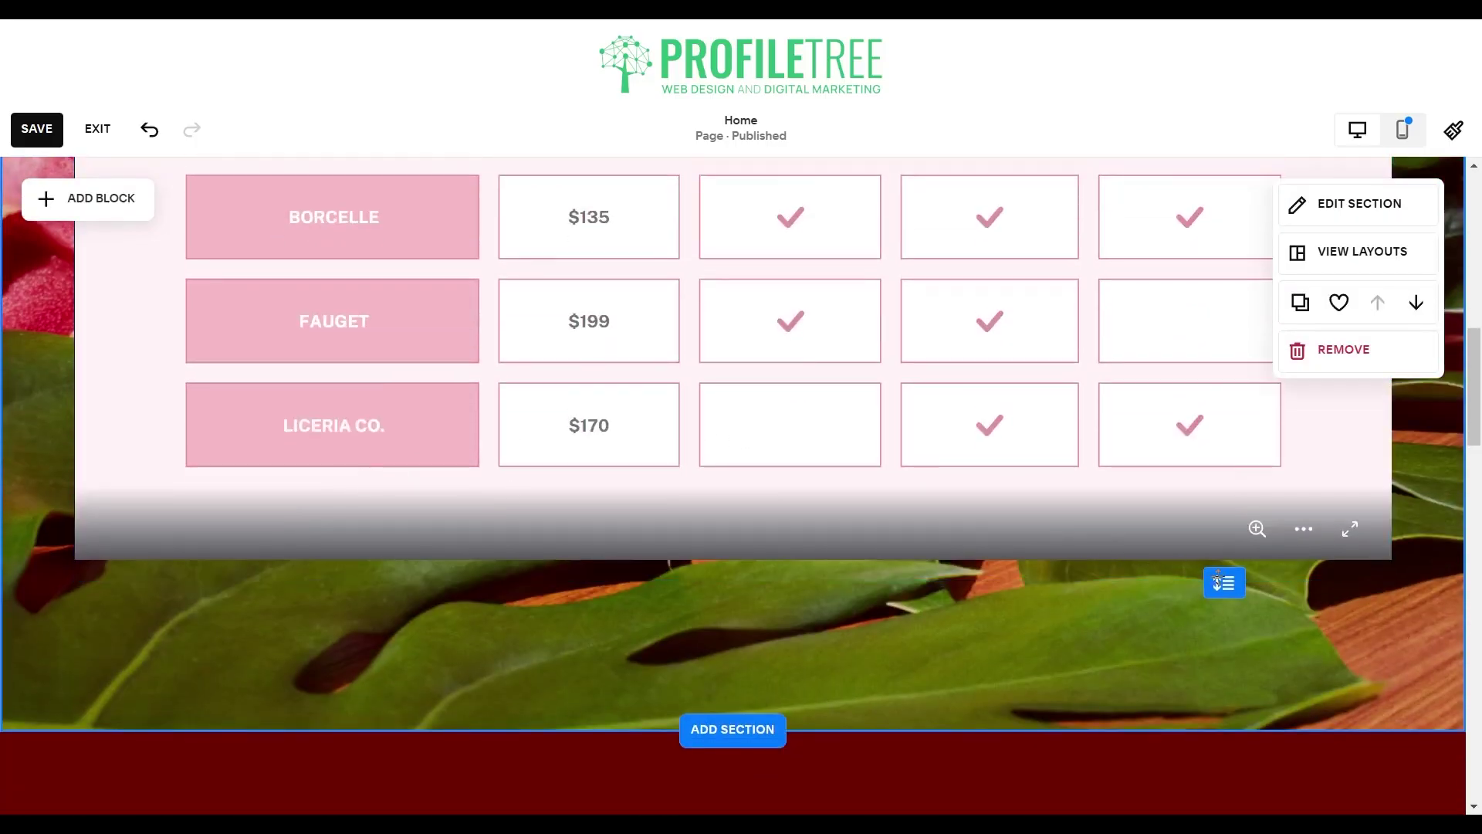
click(1253, 480)
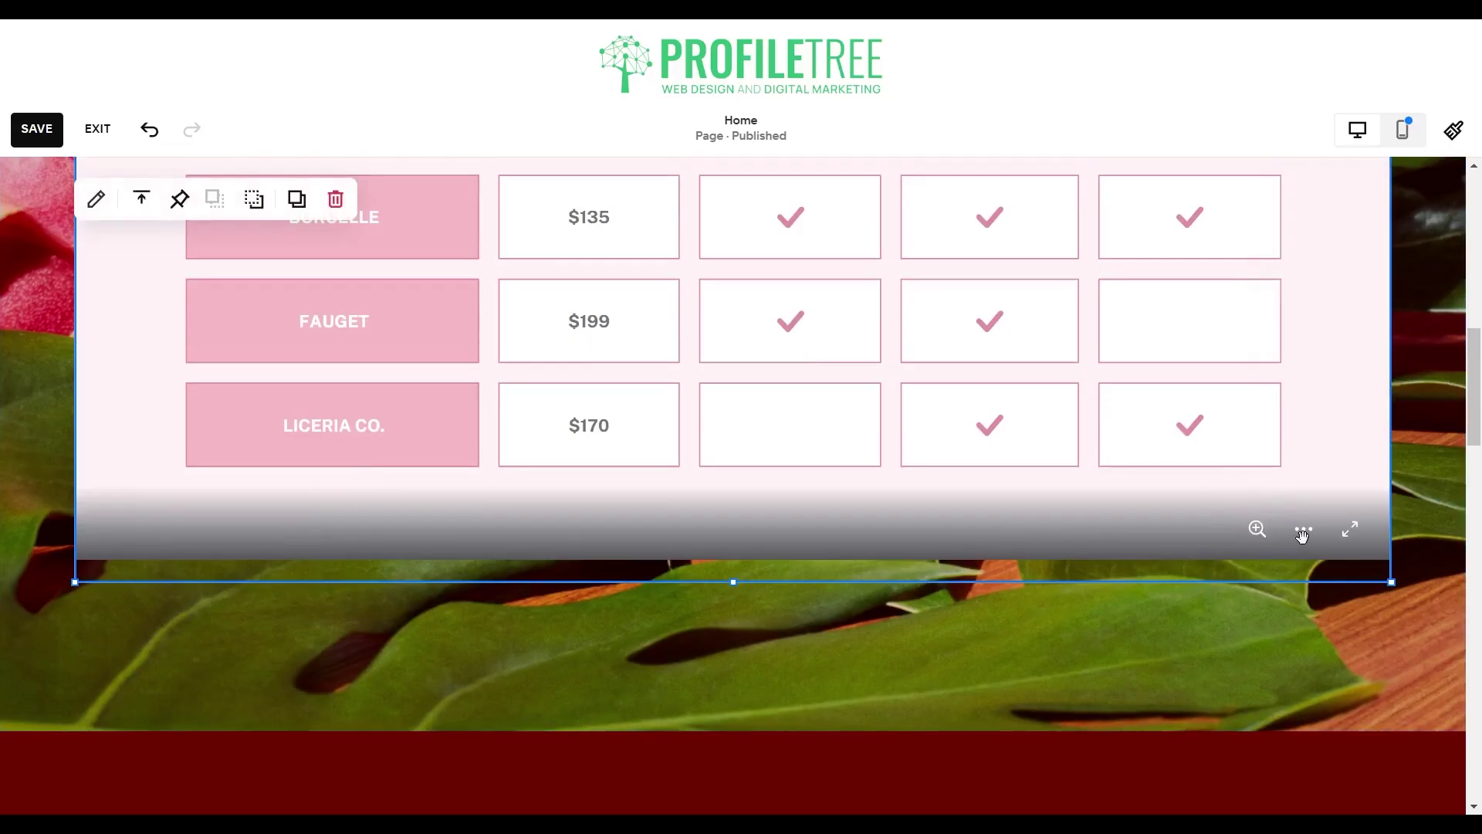
scroll(672, 440, up, 10)
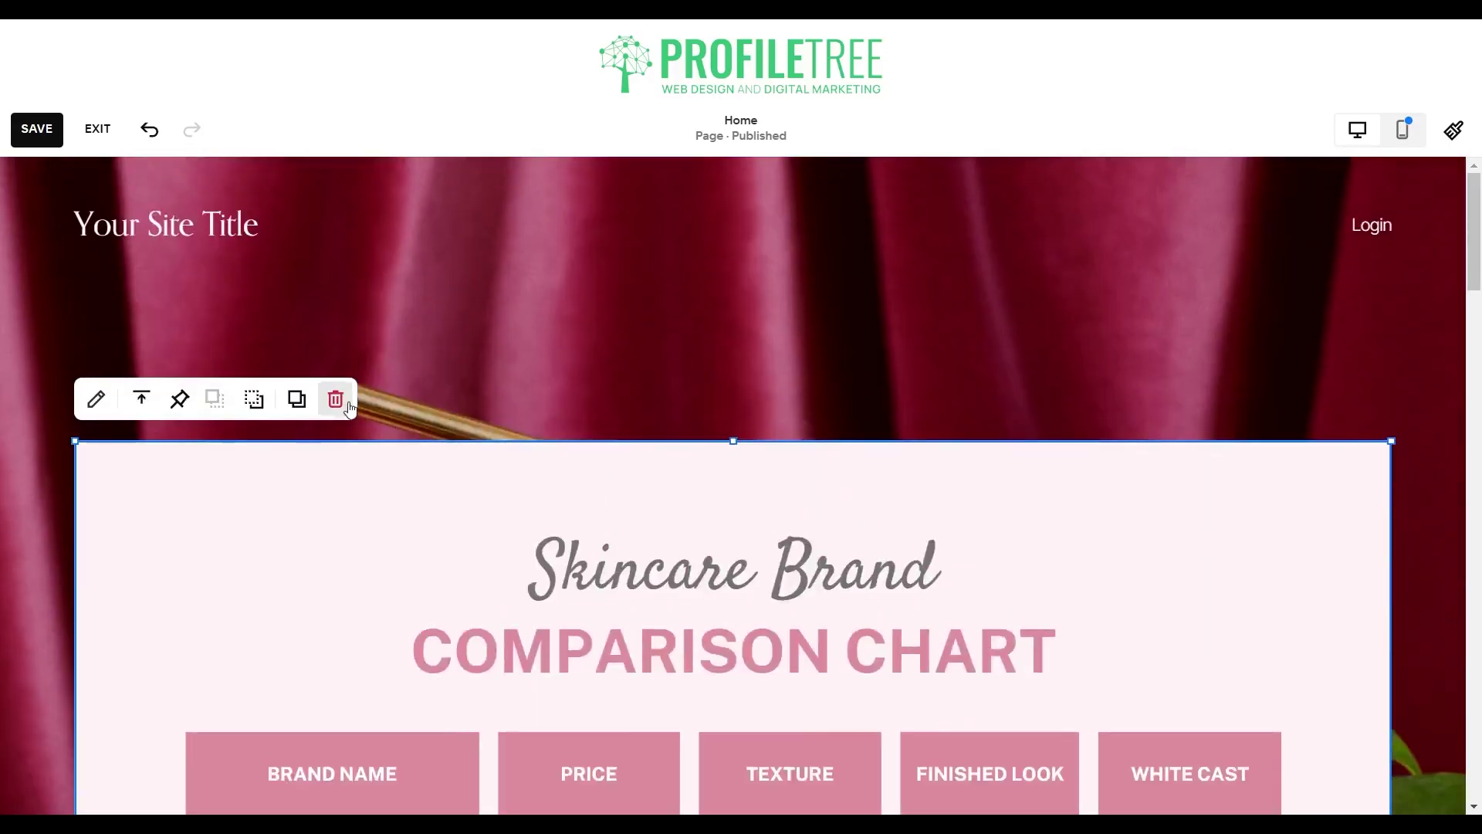
click(335, 394)
Step: Add a Code block to the opening section of the home page and open its content for editing
click(74, 334)
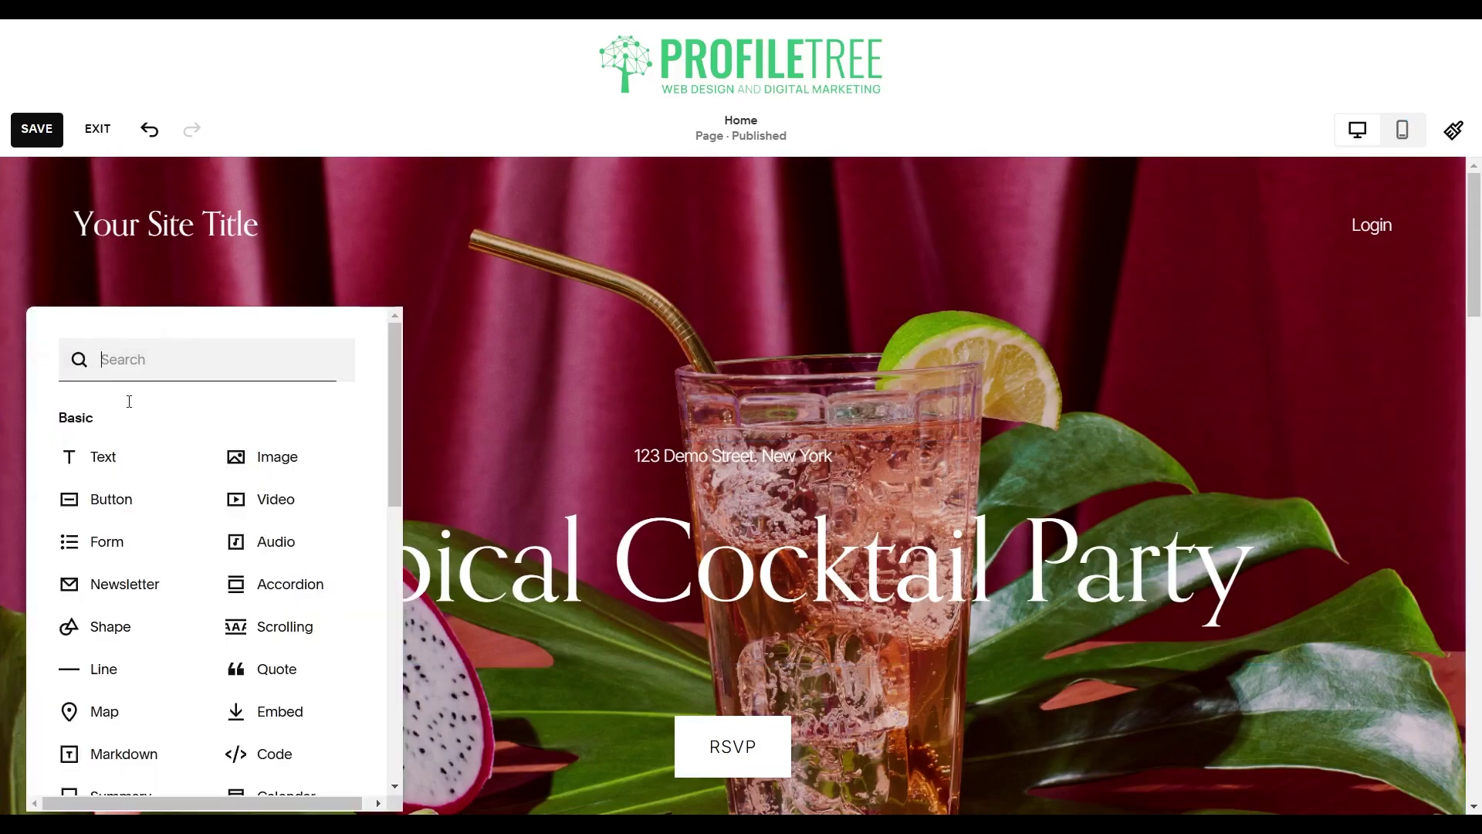
click(276, 754)
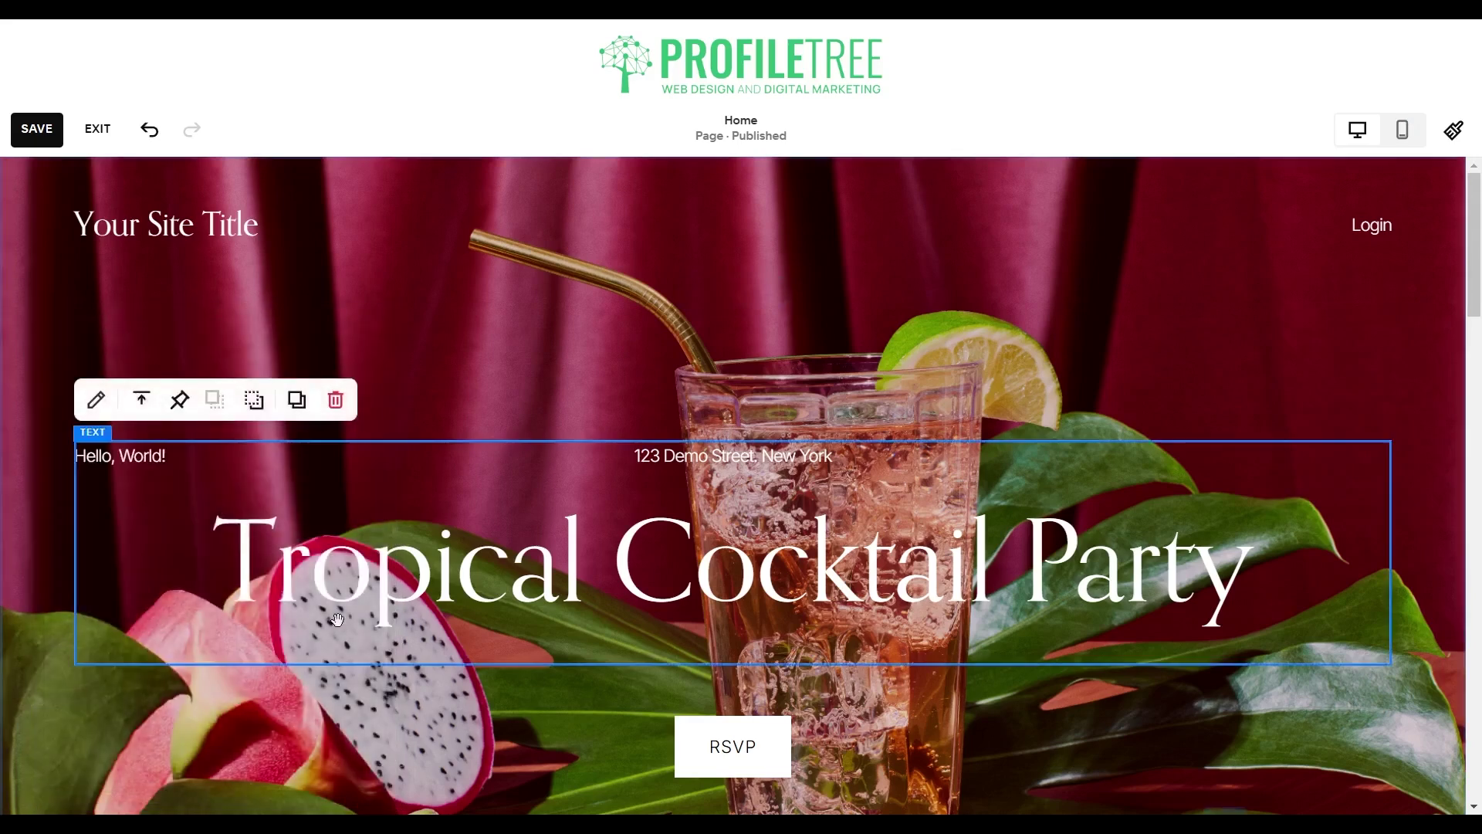
click(109, 415)
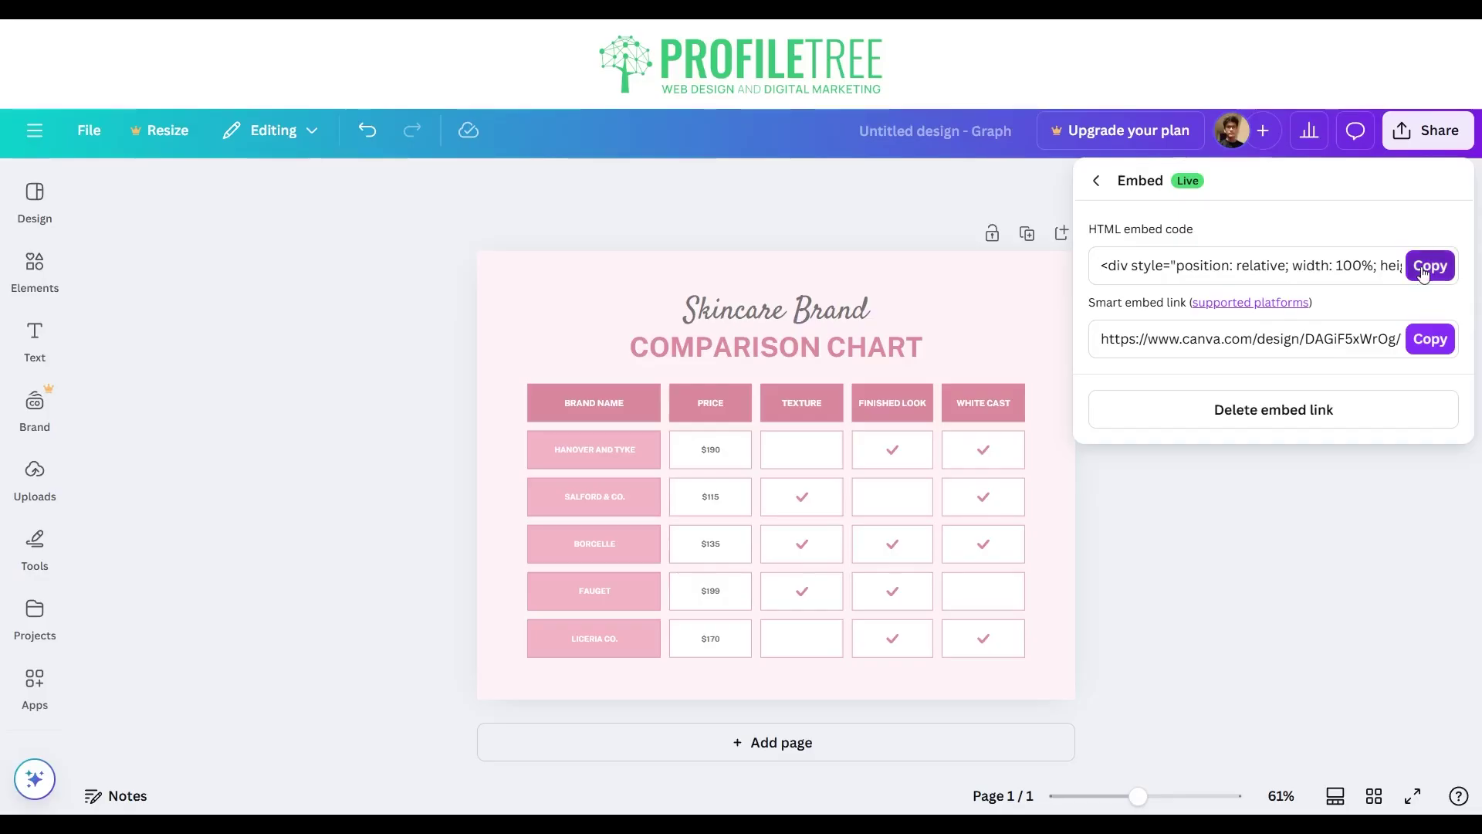
Step: Copy the chart's HTML embed code in Canva and replace the Squarespace Code block's placeholder HTML with it
click(1425, 270)
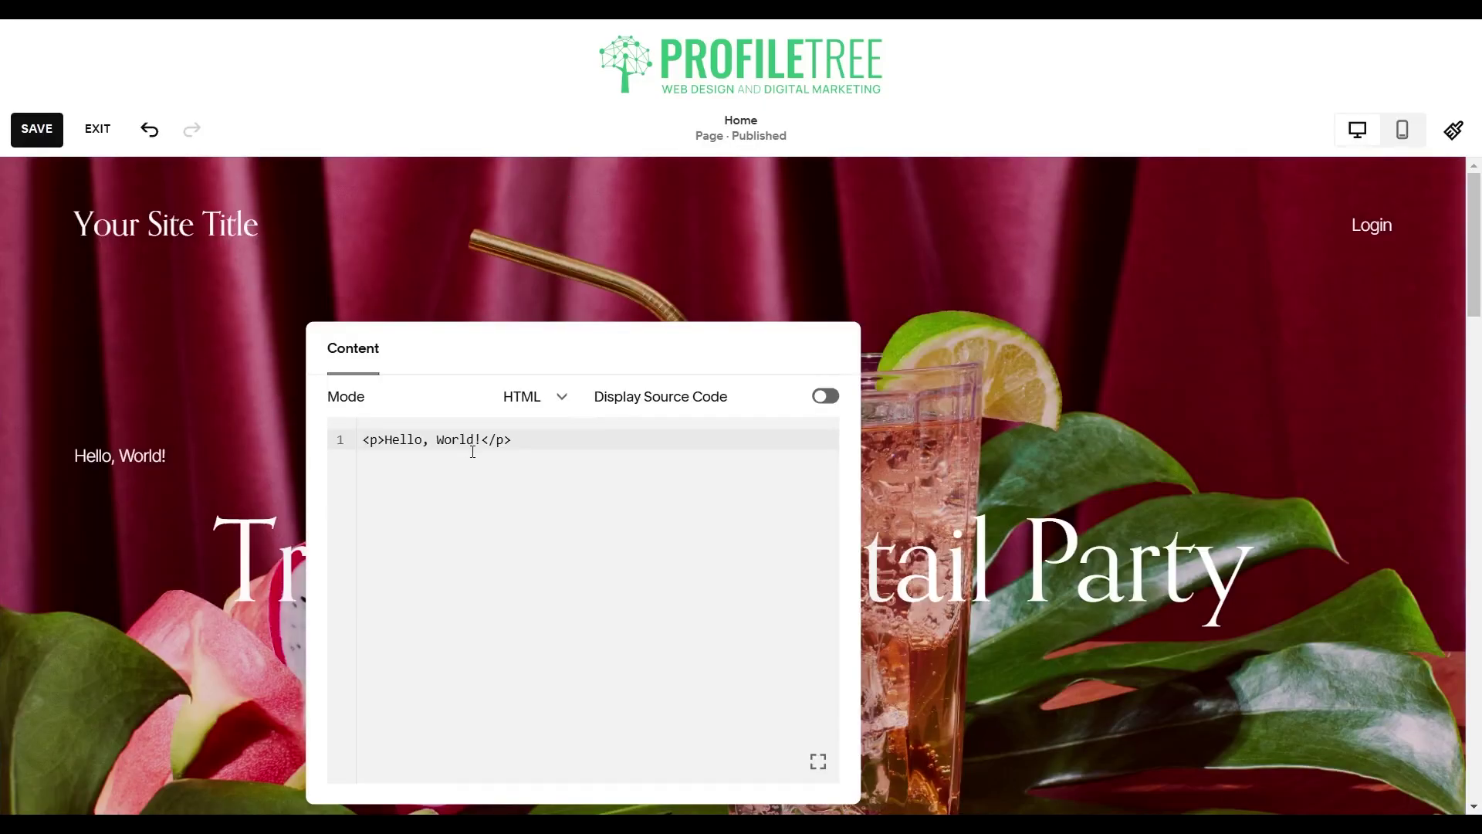
triple_click(533, 439)
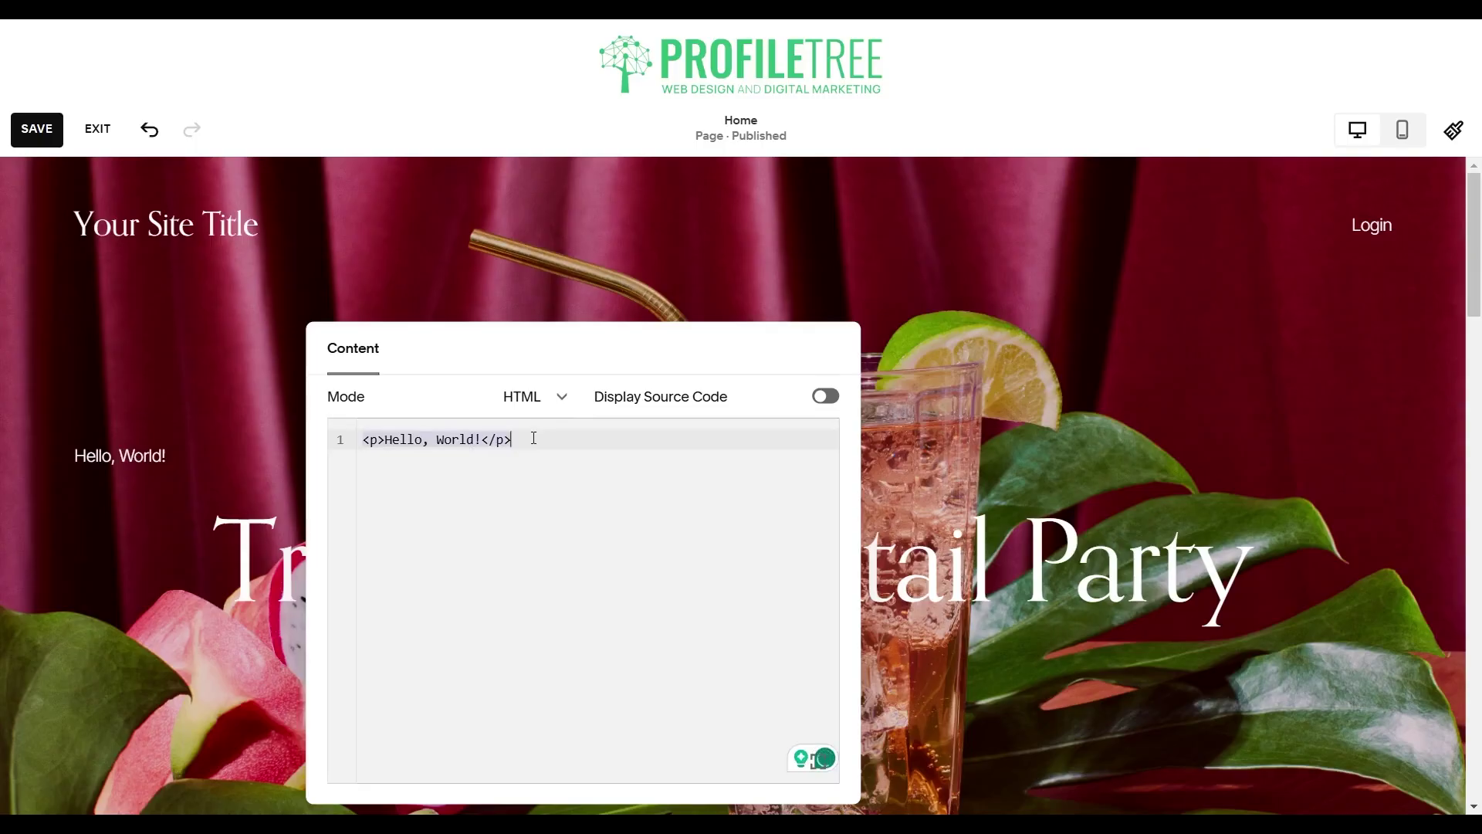
key(BackSpace)
key(ctrl+v)
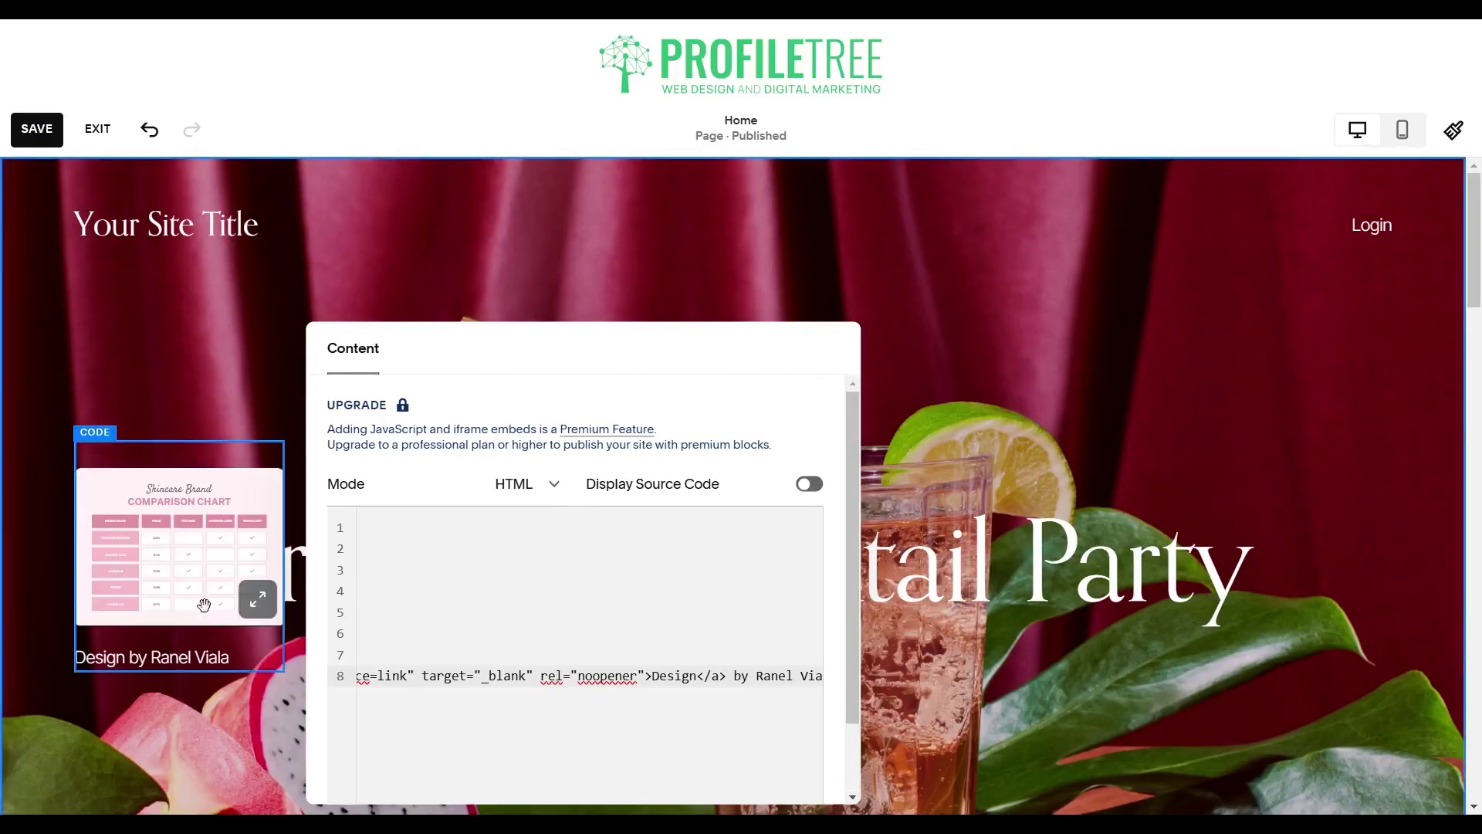
scroll(540, 592, down, 1)
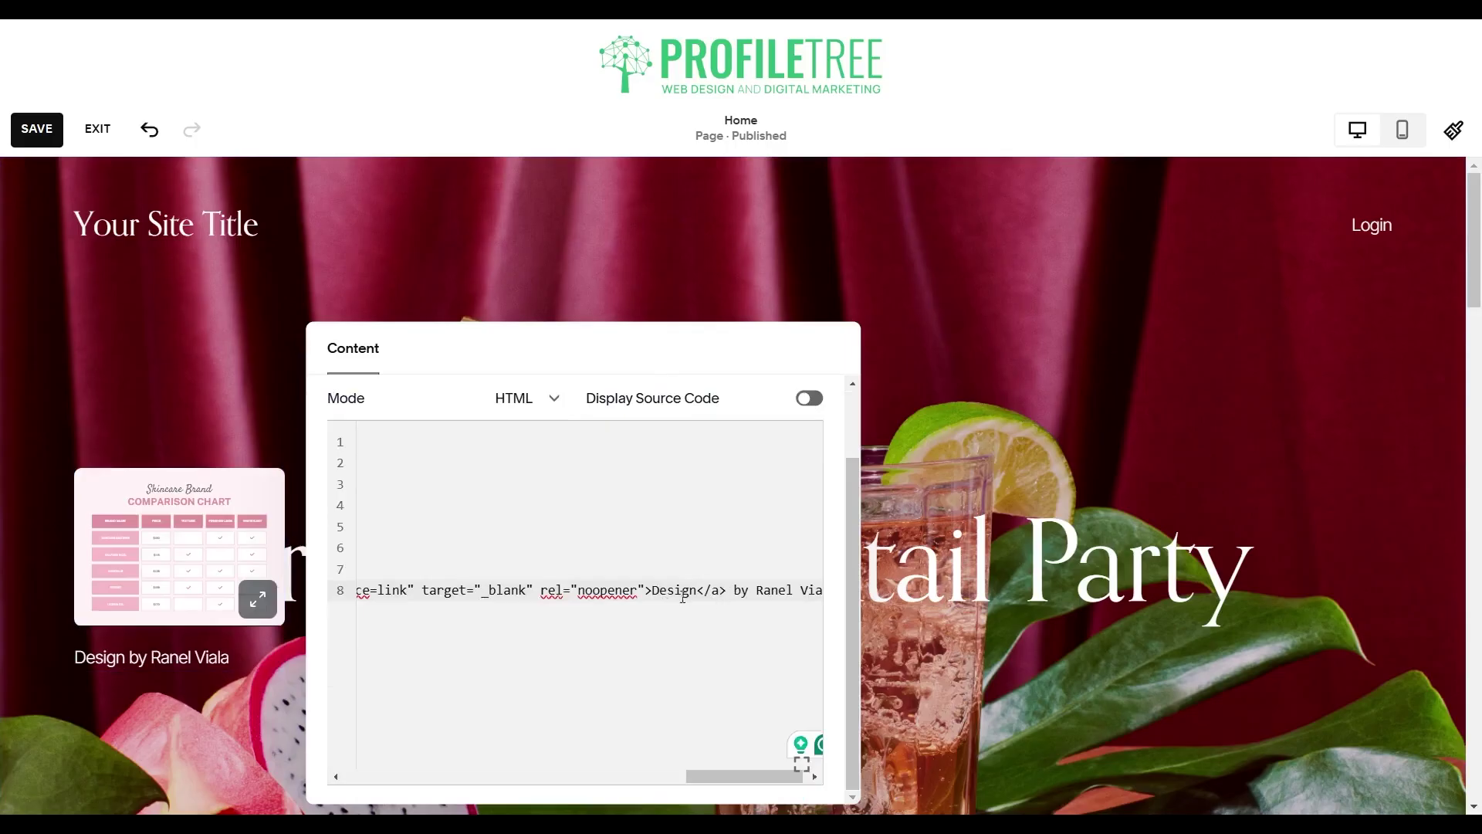
drag(653, 591, 840, 588)
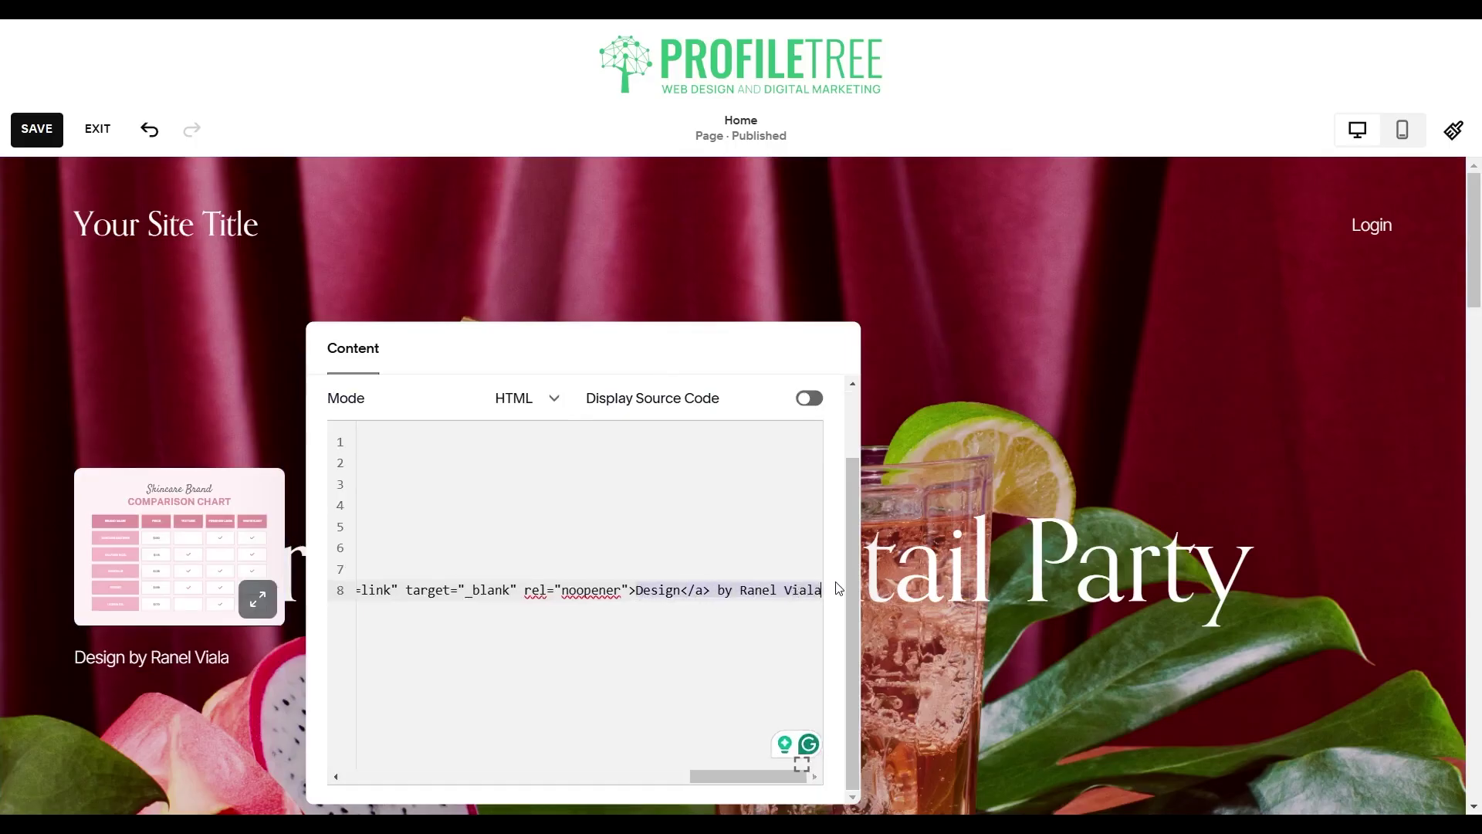
key(BackSpace)
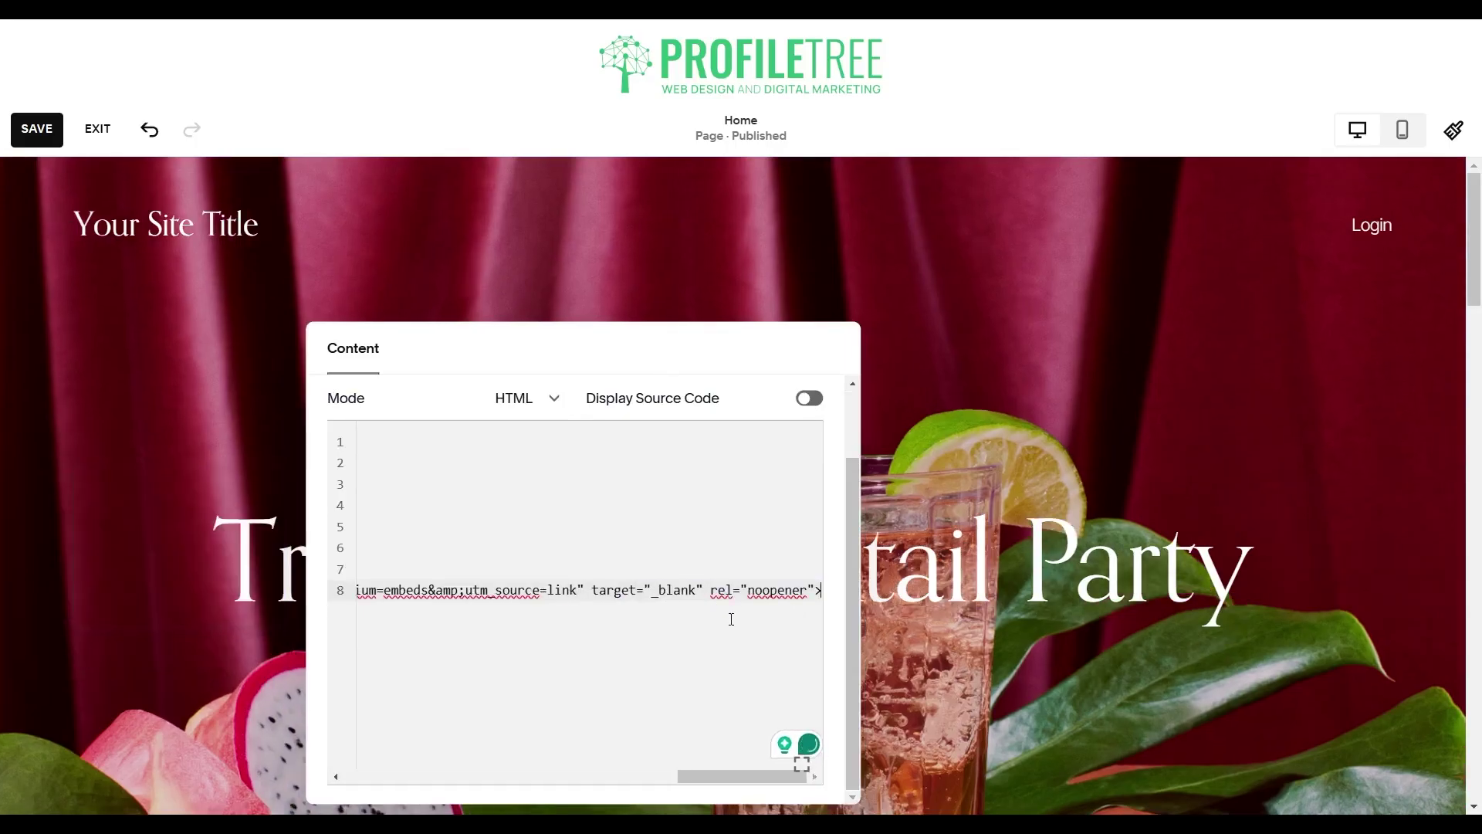
key(ctrl+z)
Step: Delete the designer credit that follows the closing link tag on line 8 of the embed code
click(691, 591)
drag(716, 591, 835, 596)
key(BackSpace)
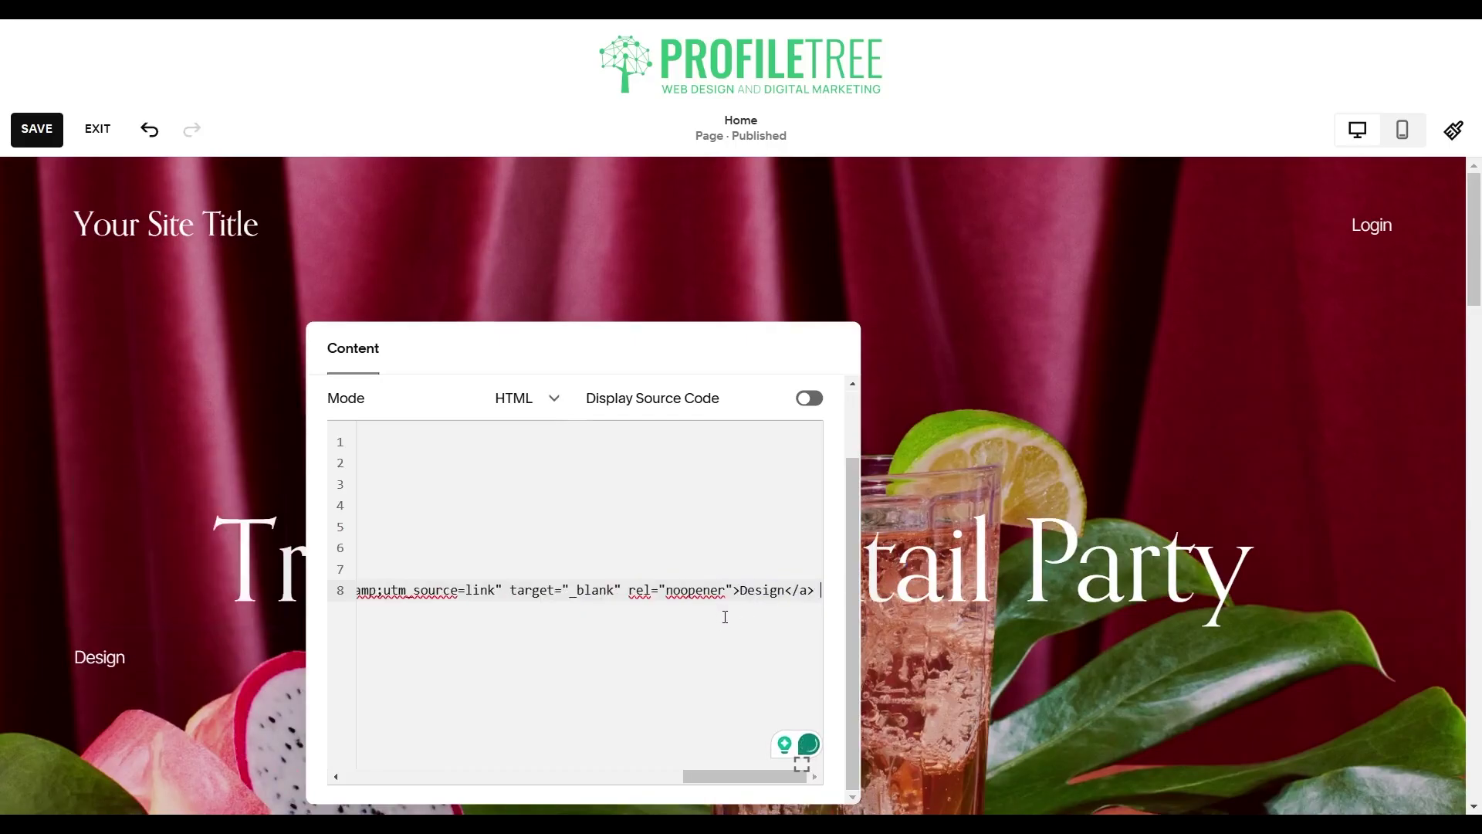
key(ctrl+z)
key(BackSpace)
Step: Delete the link text "Design" and its closing </a> tag from line 8, and close the code editor
double_click(764, 592)
key(BackSpace)
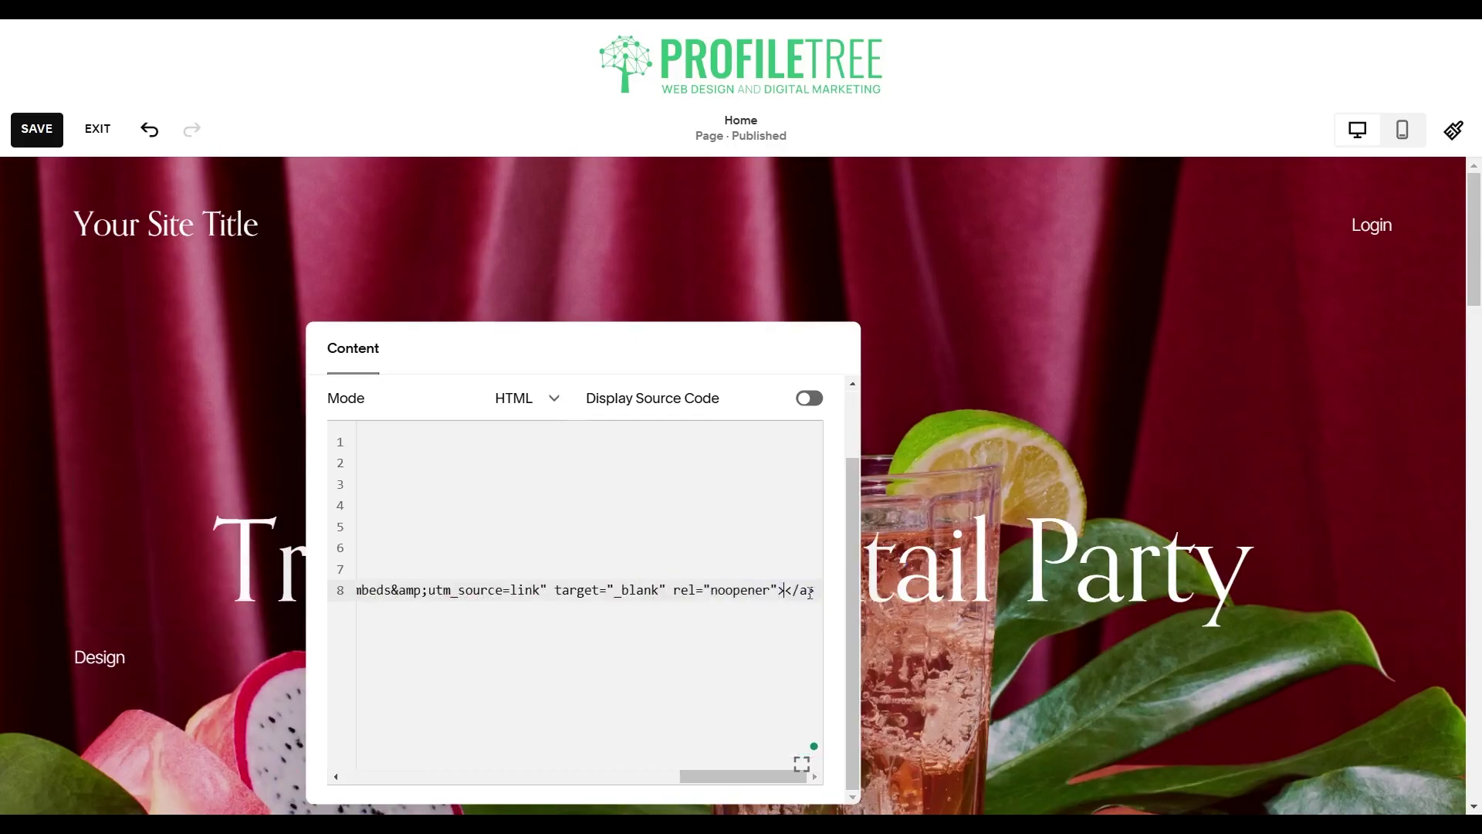
key(Delete)
key(Delete)
key(Delete)
key(Delete)
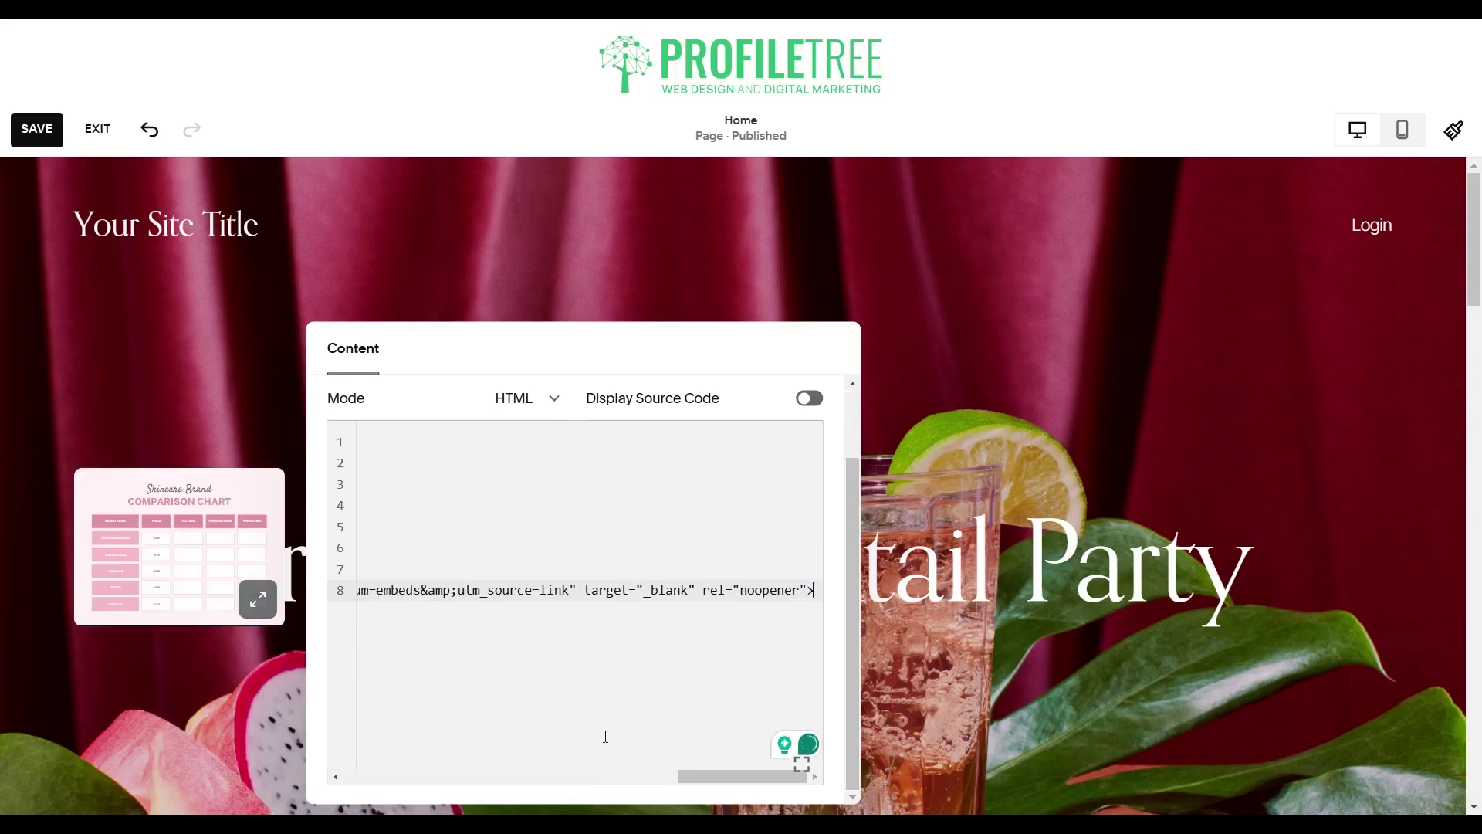
click(1014, 376)
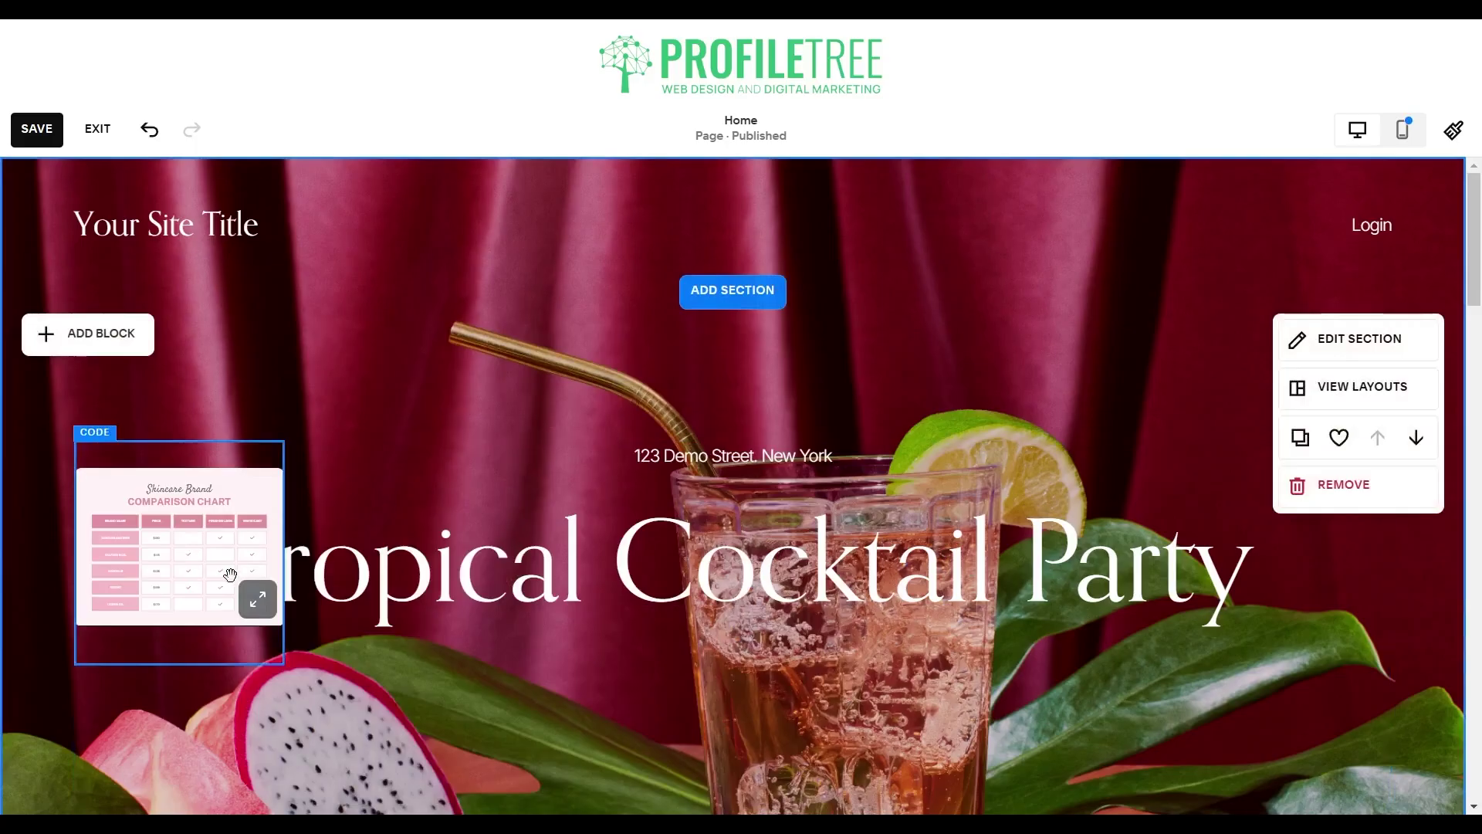
Step: Widen the Code block's comparison chart to span the full content width of the opening section and check its display
click(259, 596)
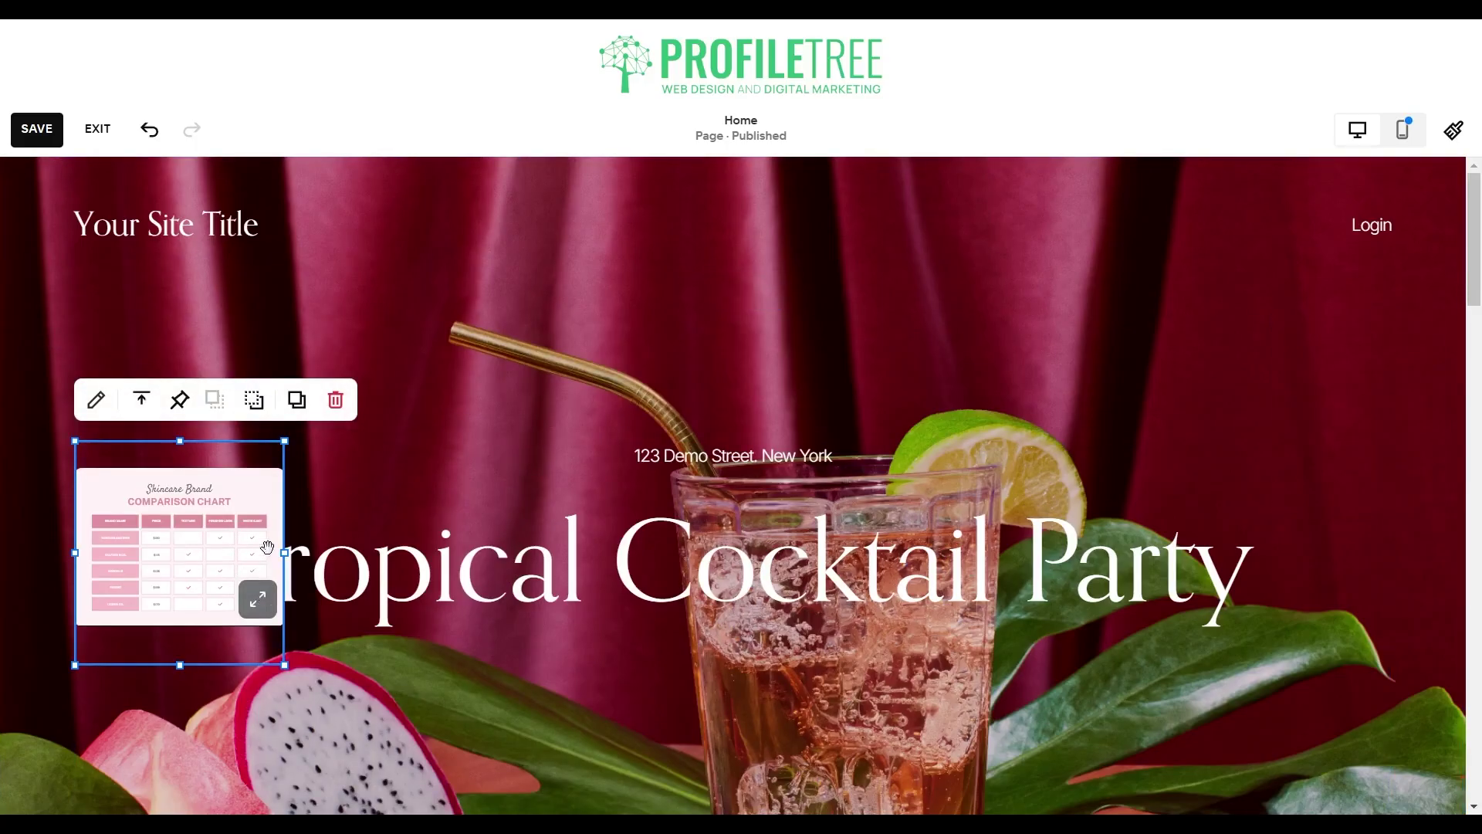
drag(284, 666, 674, 783)
click(520, 408)
scroll(391, 457, down, 5)
scroll(306, 308, up, 3)
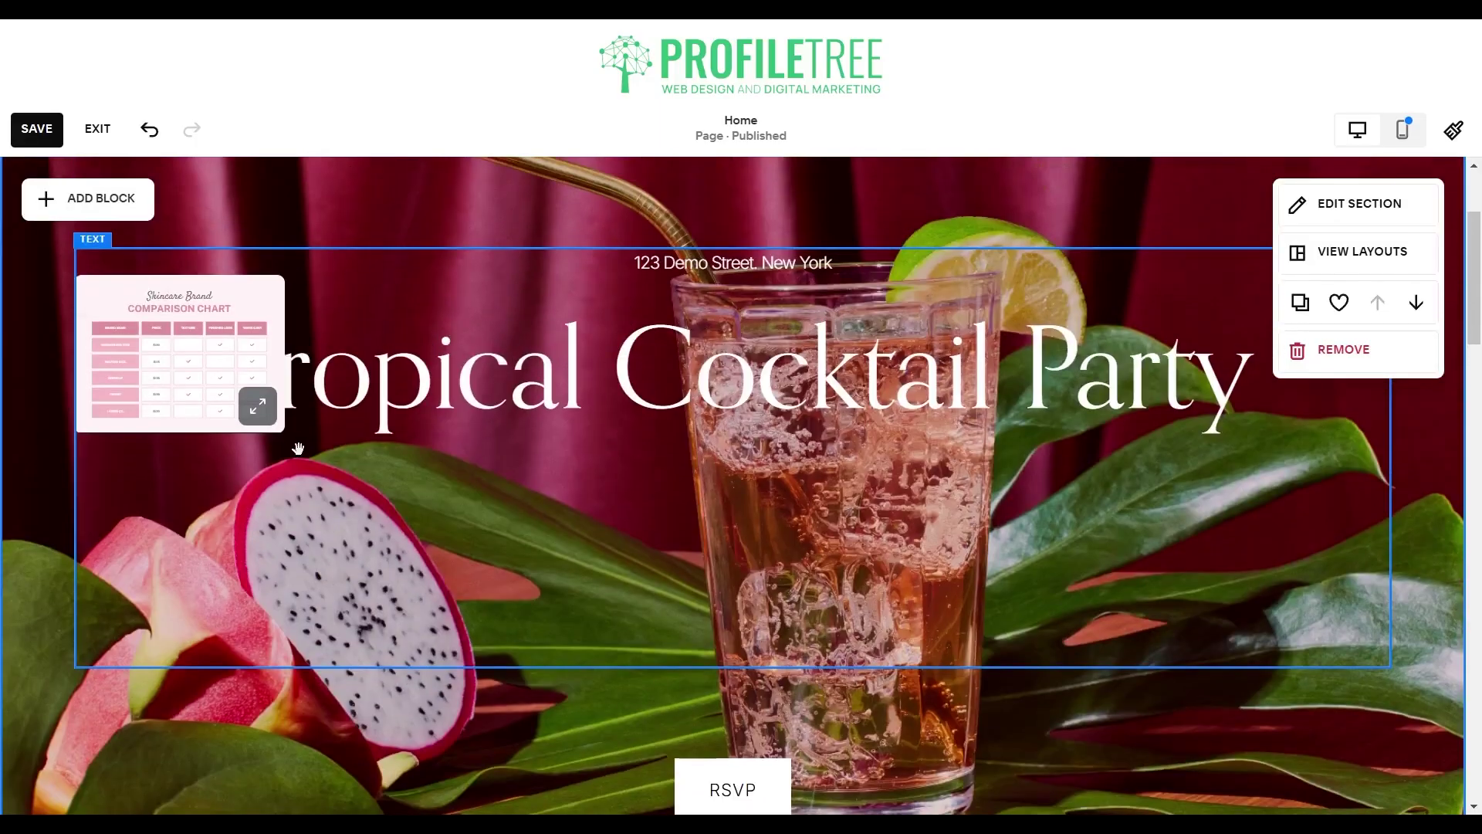
click(218, 369)
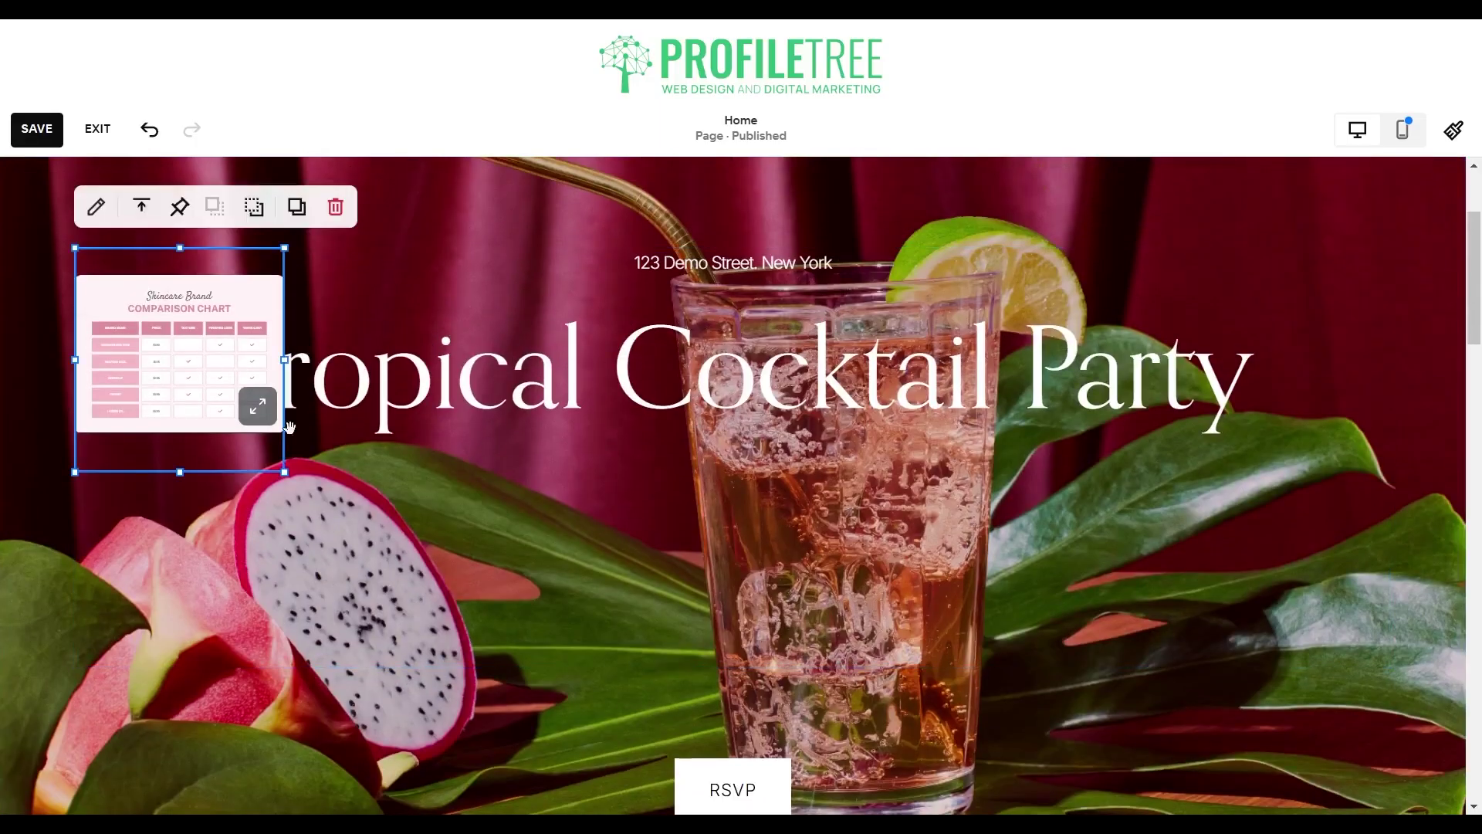
drag(284, 355, 1378, 463)
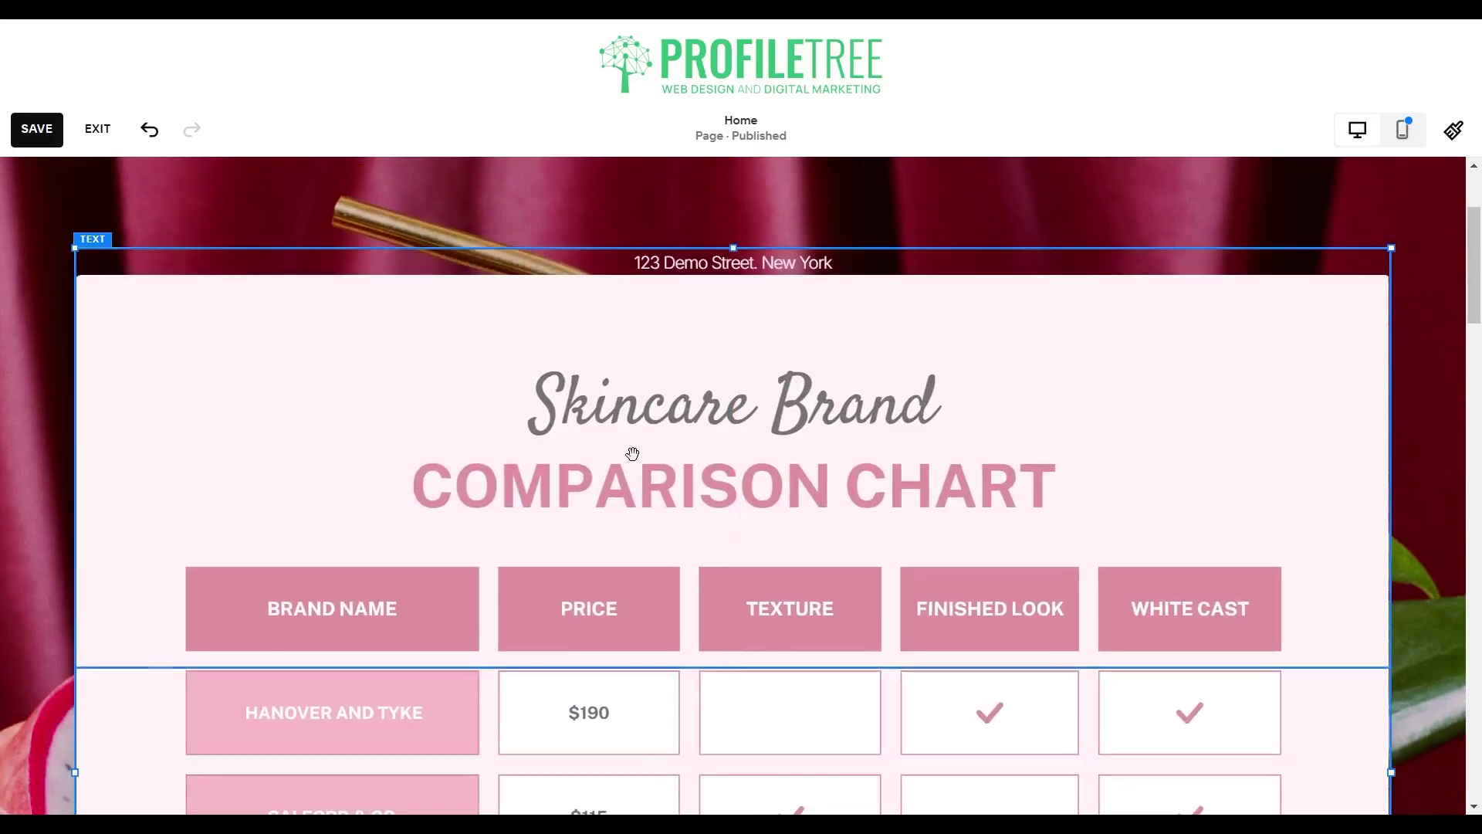
scroll(631, 451, down, 10)
scroll(533, 475, up, 6)
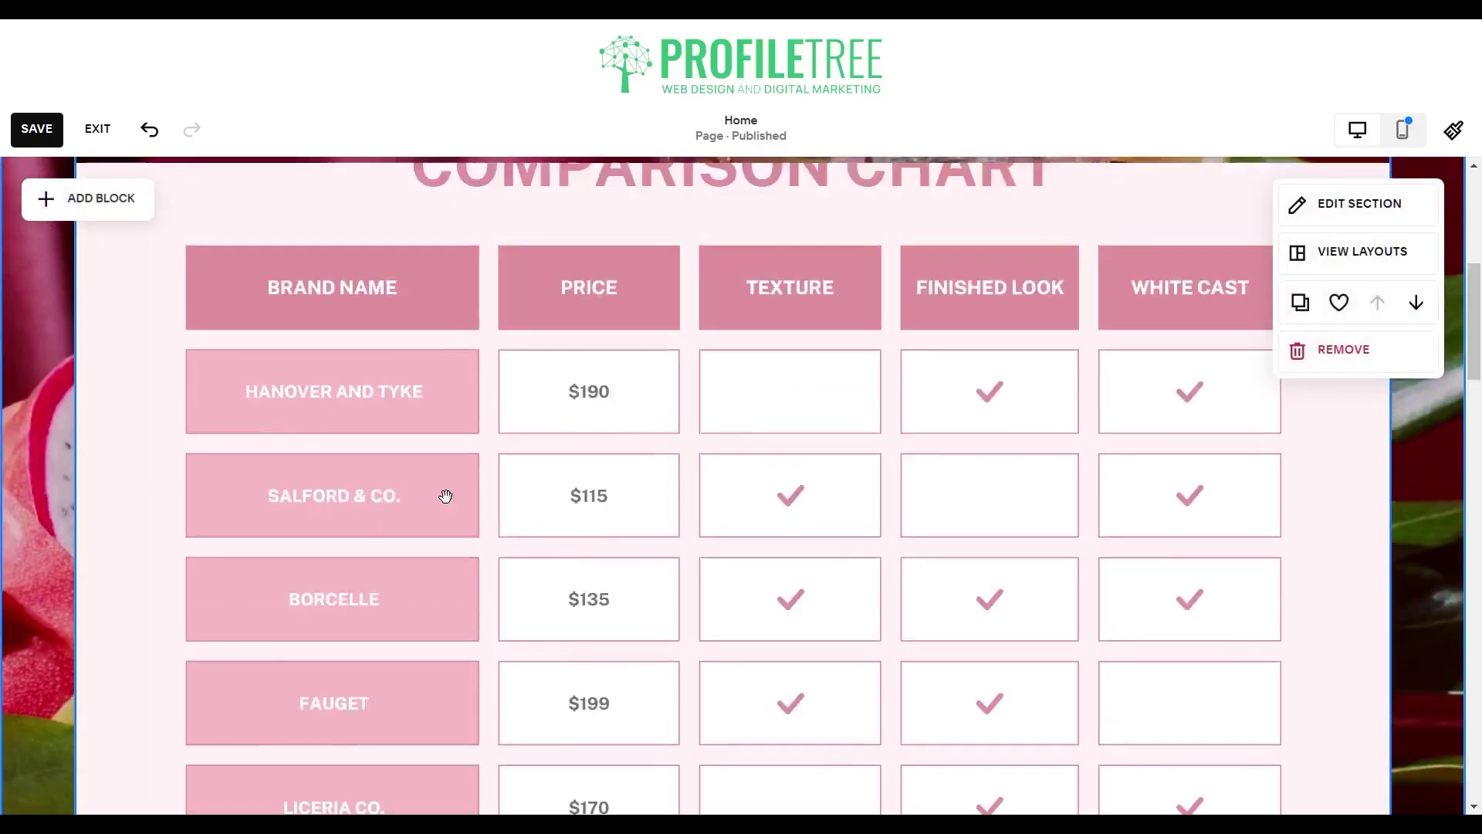